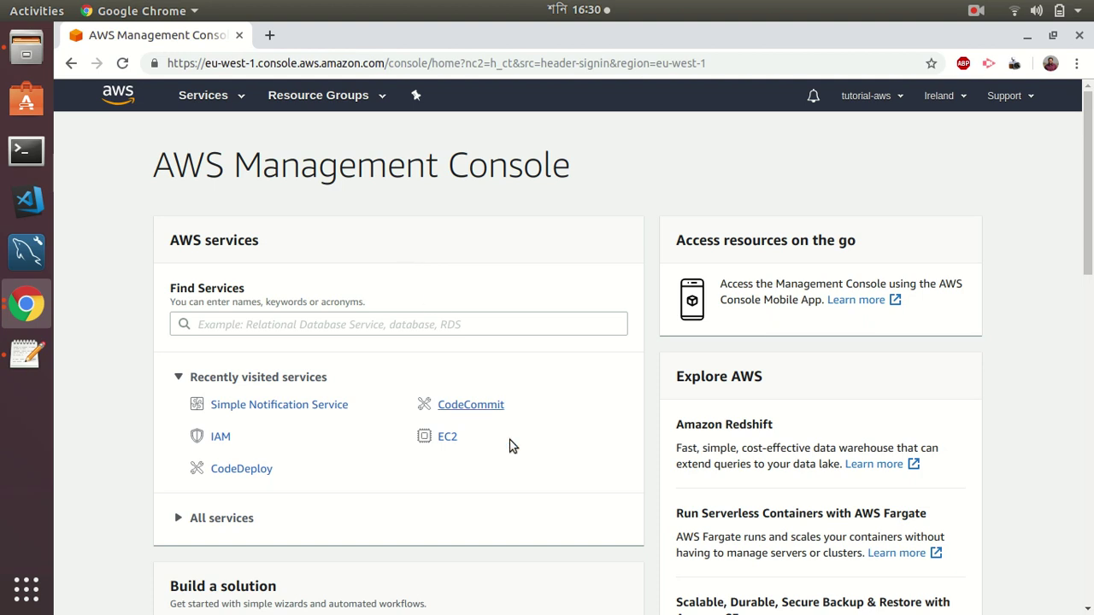
# Start launching an EC2 instance from the Amazon Linux AMI 2018.03.0 (HVM) with the t2.micro instance type
pyautogui.click(446, 437)
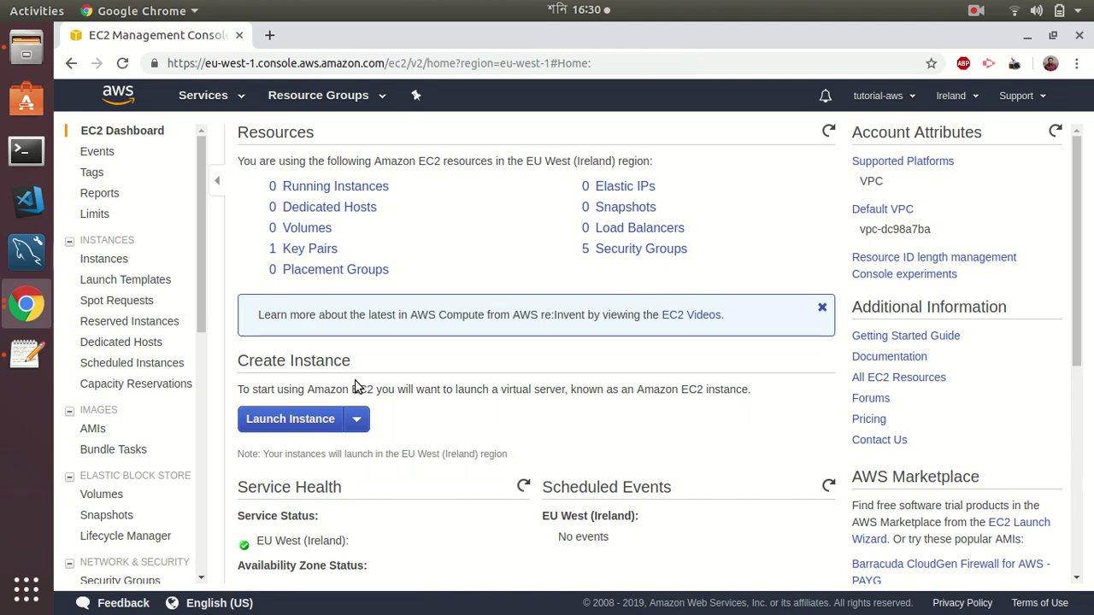
pyautogui.click(284, 421)
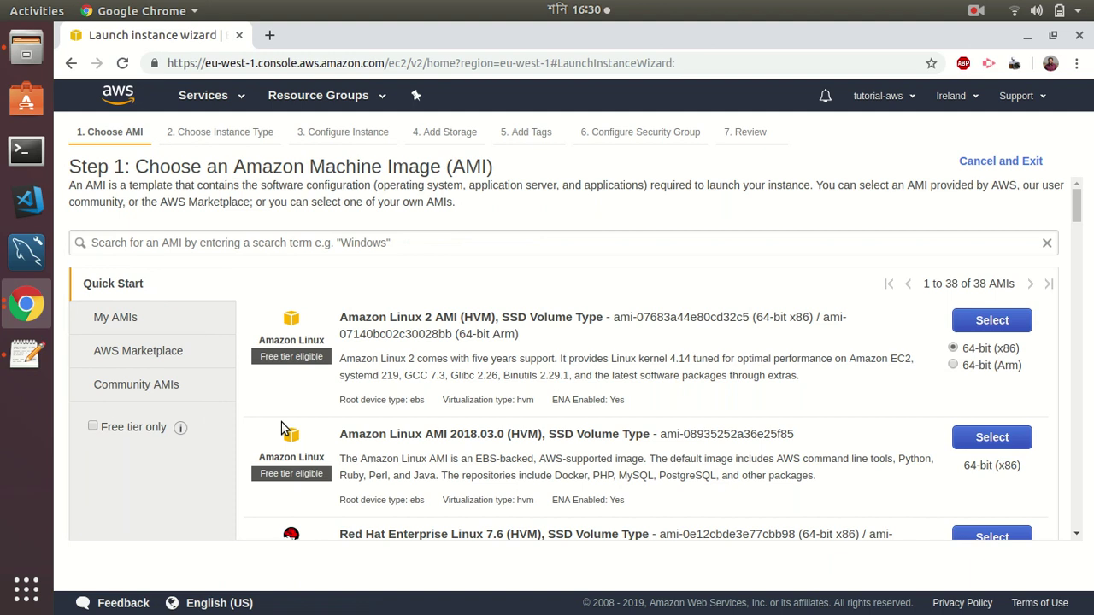
pyautogui.click(994, 436)
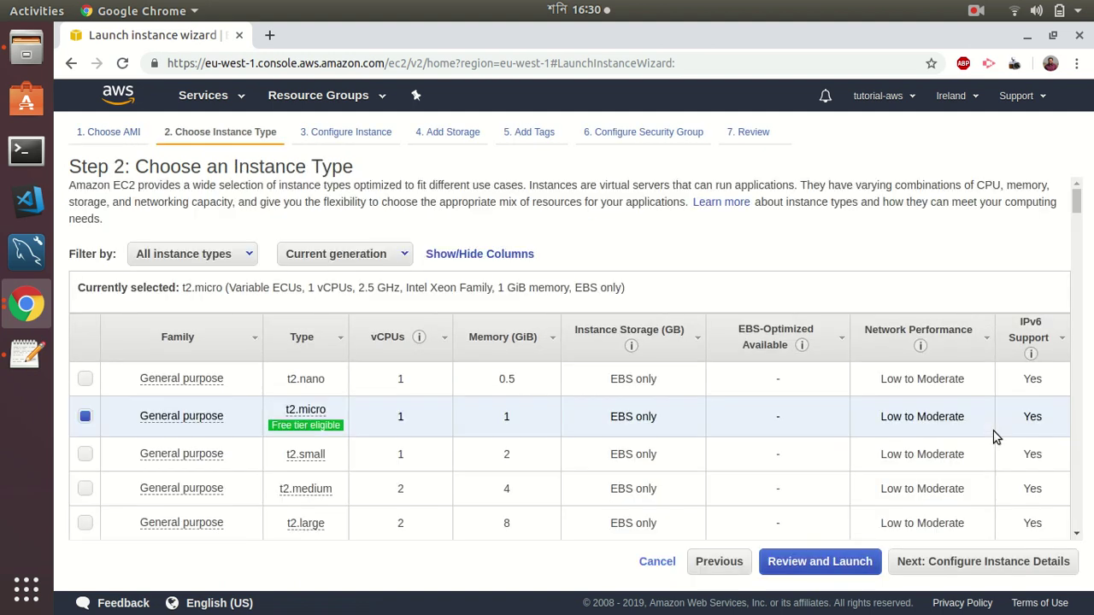
pyautogui.click(983, 572)
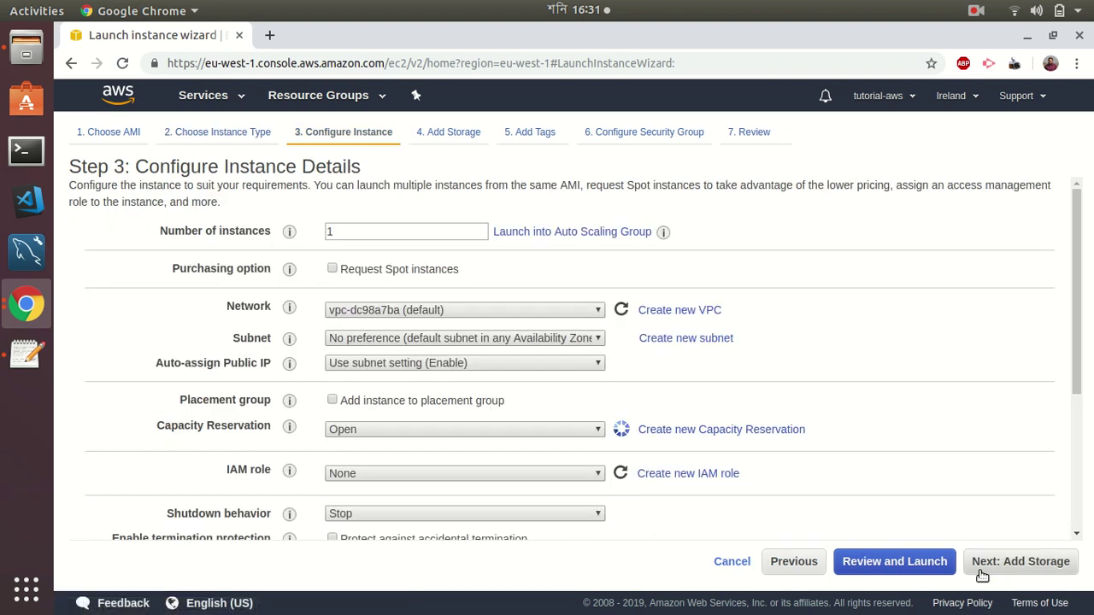
# Copy the whole bash setup script from Text Editor's Untitled Document 2 into the instance's User data as text and continue to storage
pyautogui.scroll(-3, 1082, 518)
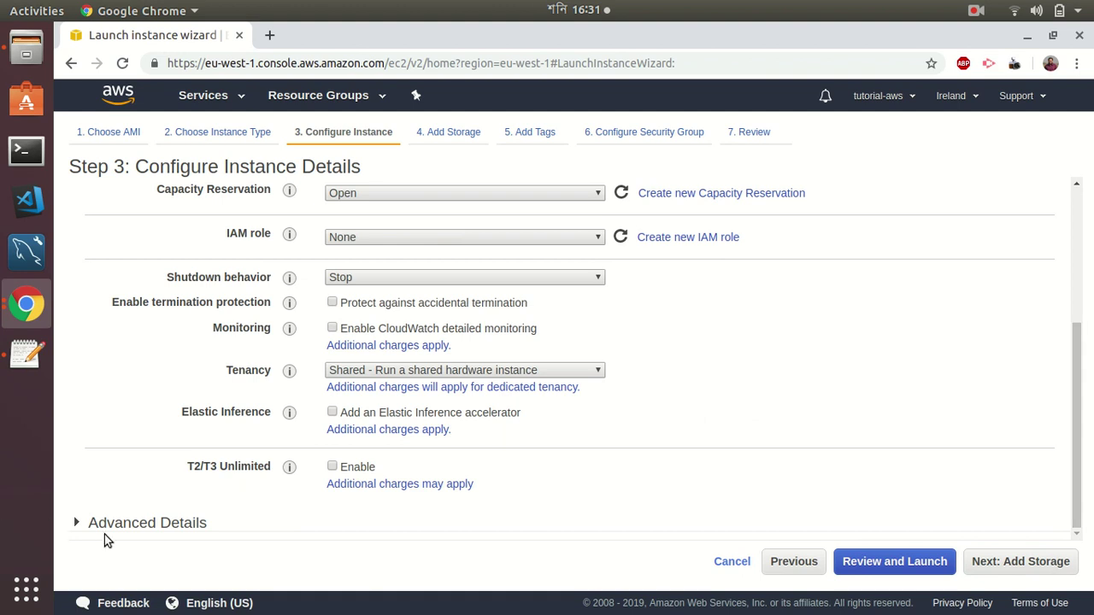
pyautogui.click(143, 526)
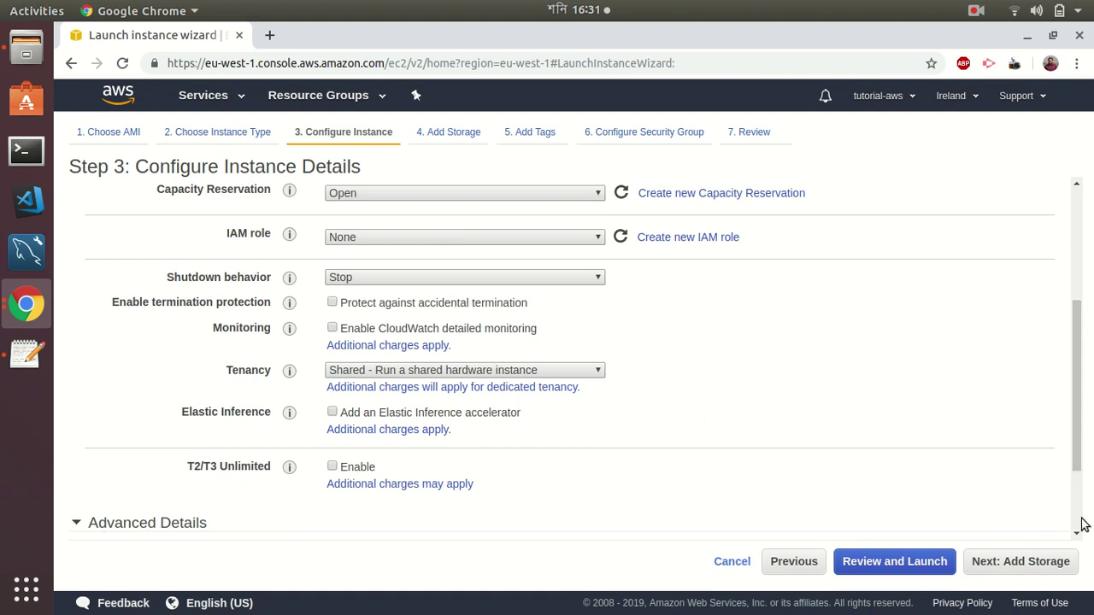
pyautogui.scroll(-2, 1082, 513)
pyautogui.click(336, 500)
pyautogui.click(27, 353)
pyautogui.click(181, 339)
pyautogui.hotkey('ctrl', 'a')
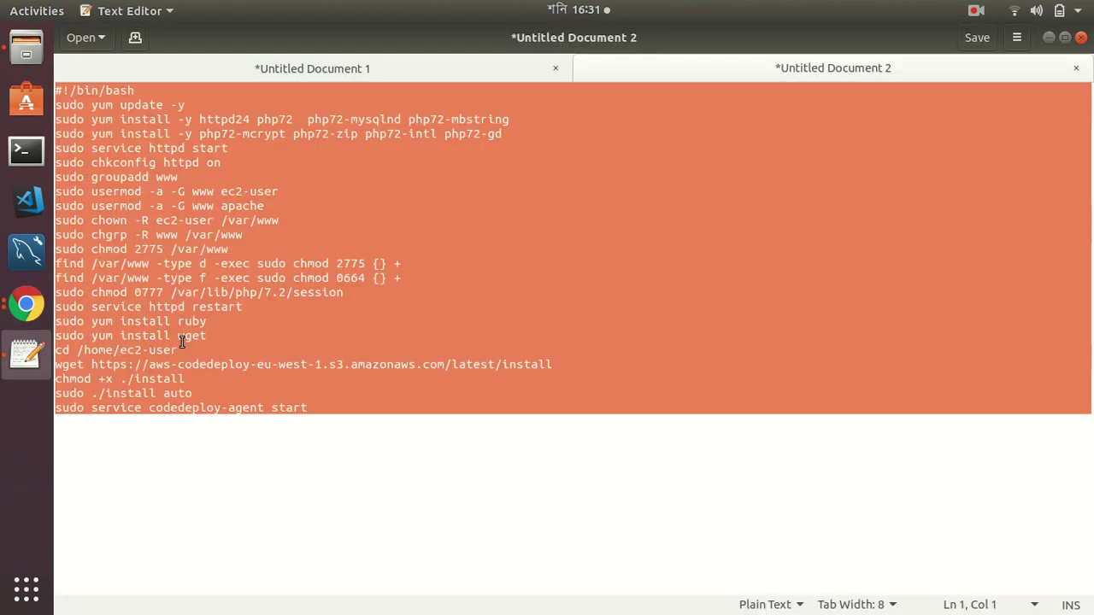
pyautogui.hotkey('ctrl', 'c')
pyautogui.hotkey('alt', 'Tab')
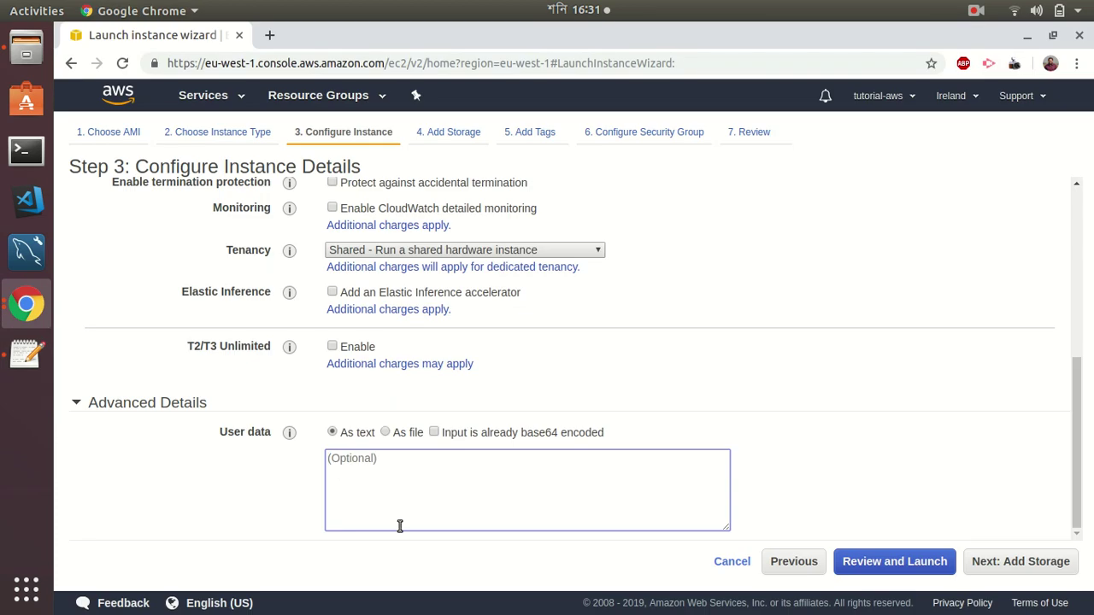
pyautogui.hotkey('ctrl', 'v')
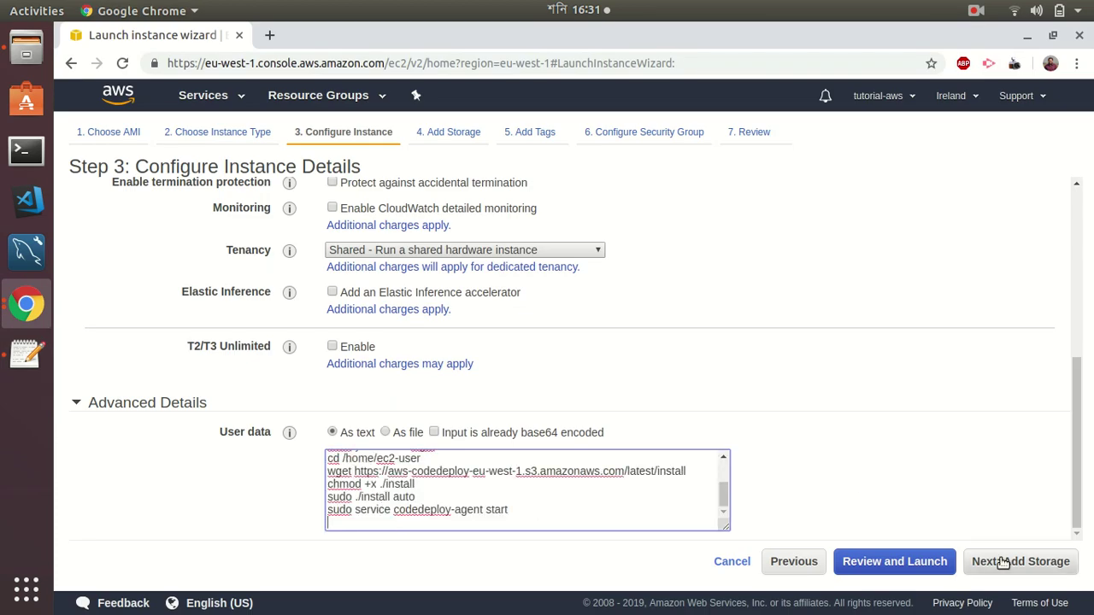
pyautogui.click(1002, 562)
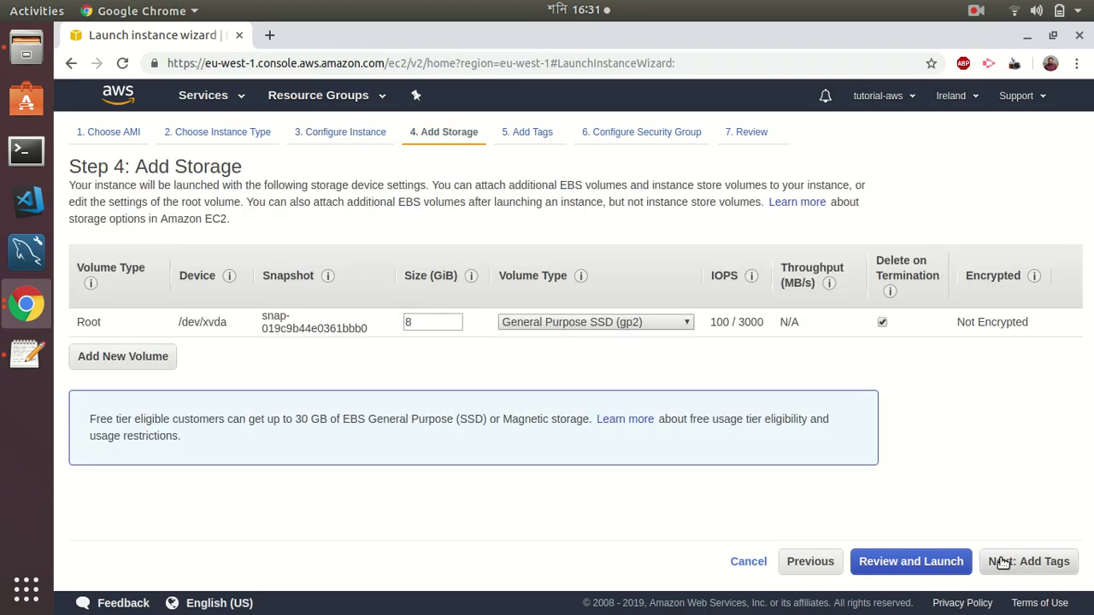
# Keep the default storage and add a tag with key project-myblog and value sitesnshops.com to the instance
pyautogui.click(1003, 562)
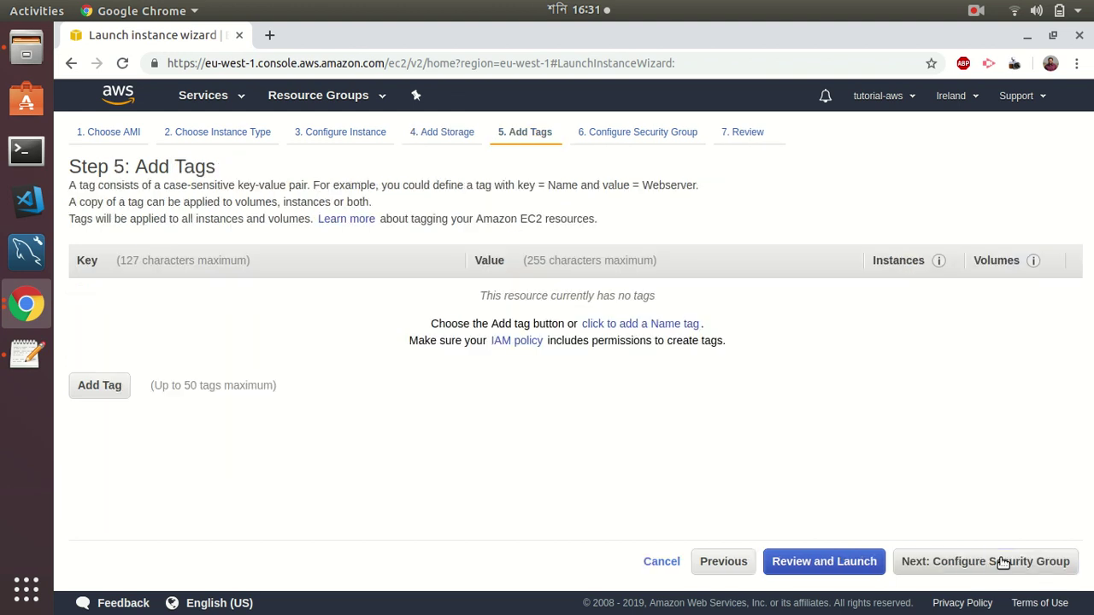
pyautogui.click(97, 389)
pyautogui.write('pro')
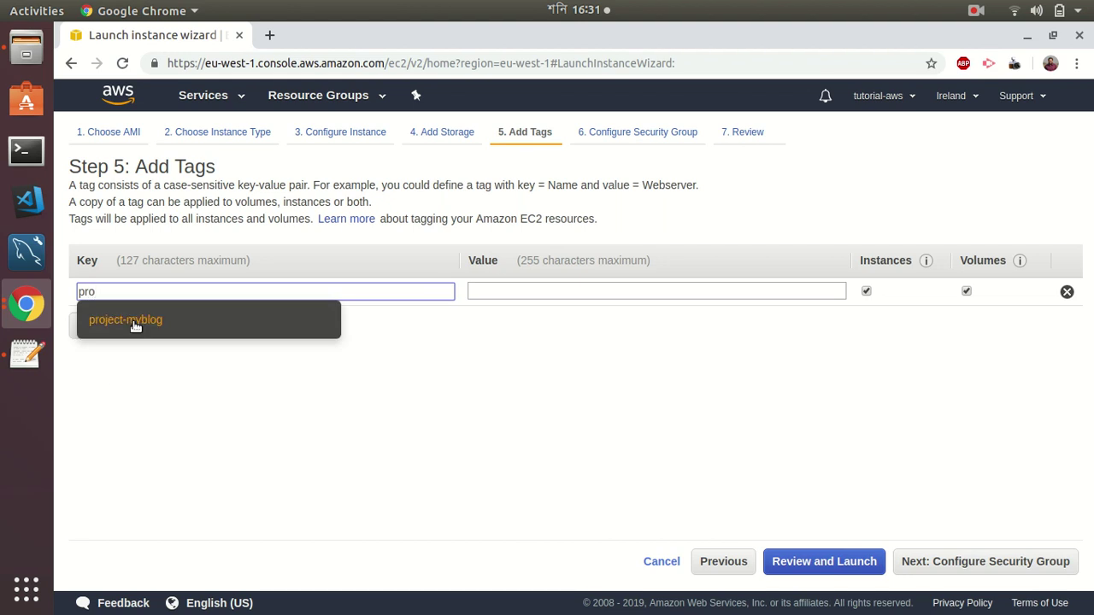
pyautogui.click(105, 319)
pyautogui.press('Tab')
pyautogui.write('sns')
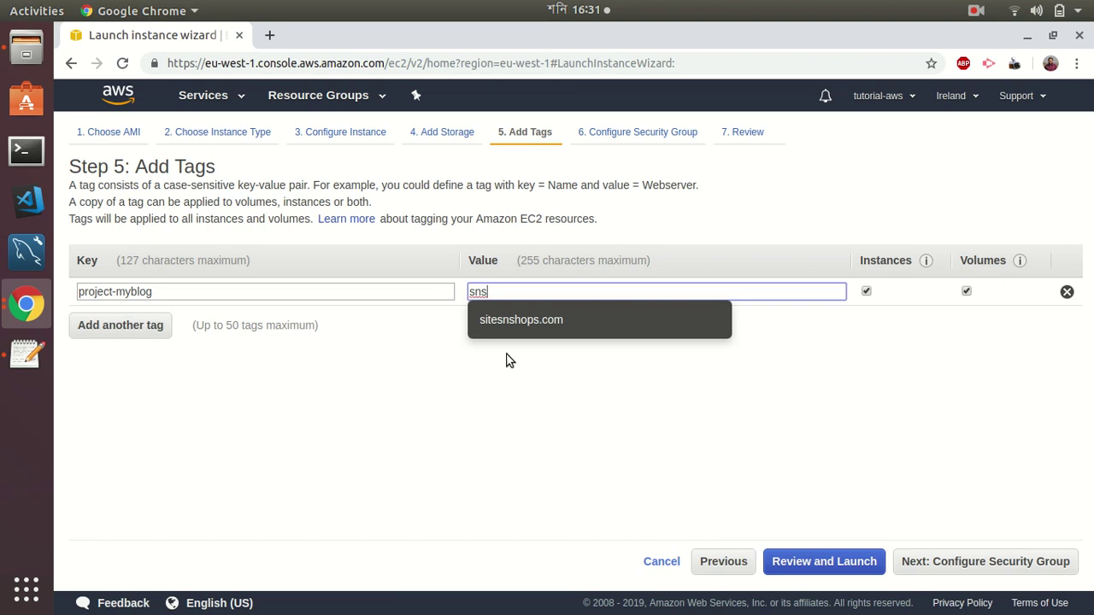
pyautogui.click(519, 322)
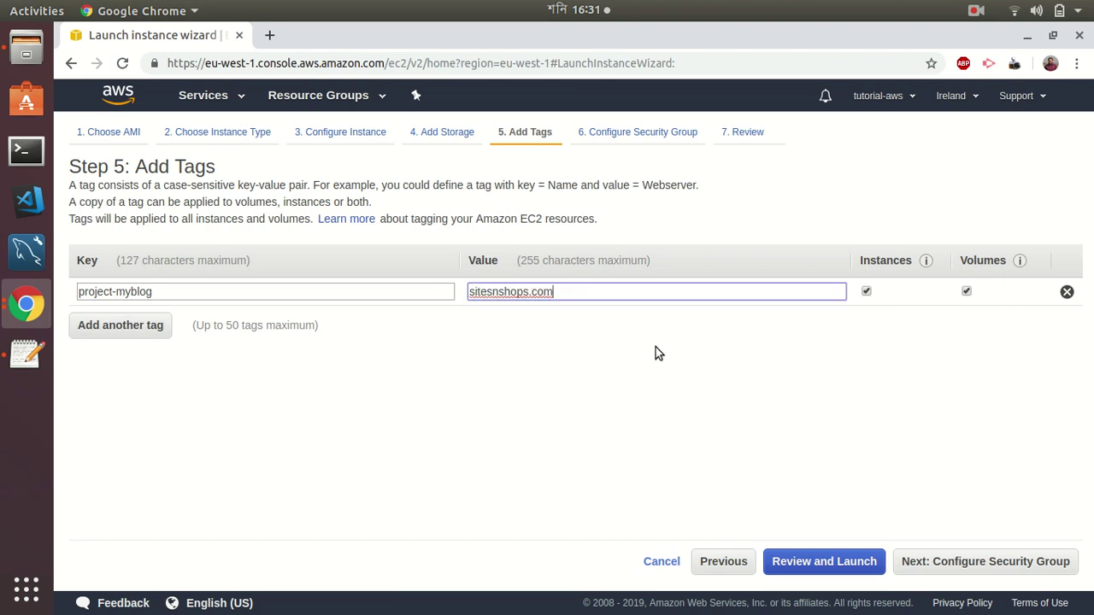
pyautogui.click(983, 568)
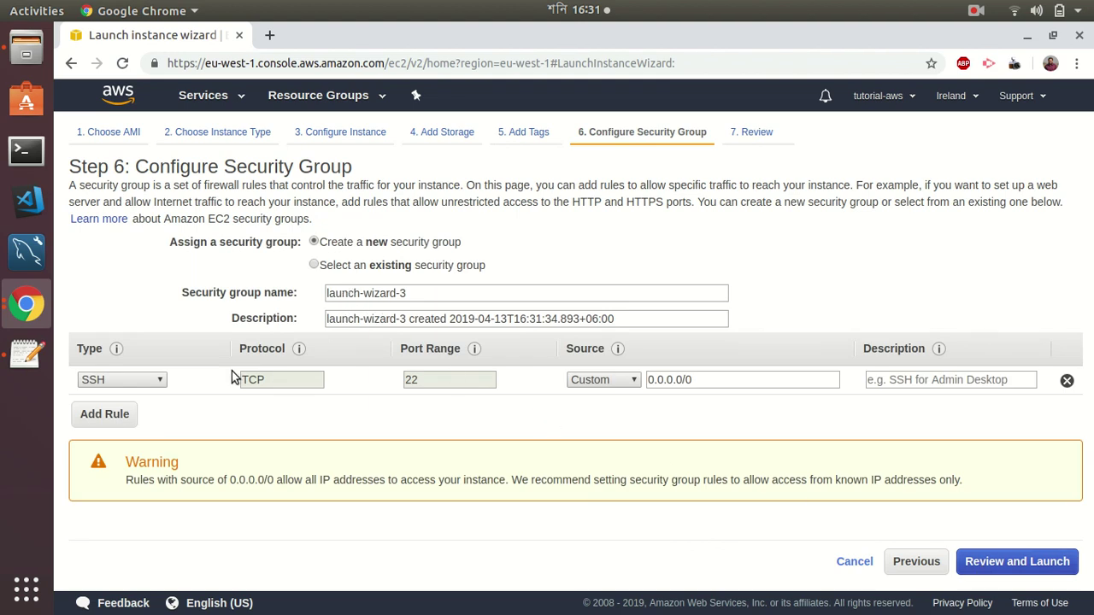
# Restrict the SSH rule's source to My IP and add an HTTP rule to the new security group
pyautogui.click(593, 378)
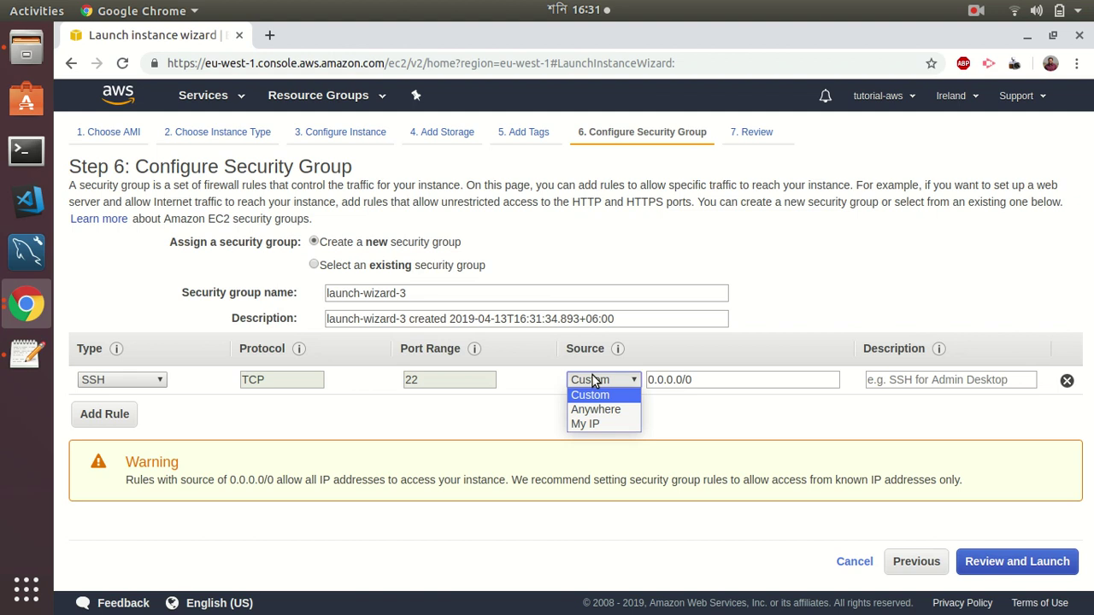
pyautogui.click(597, 423)
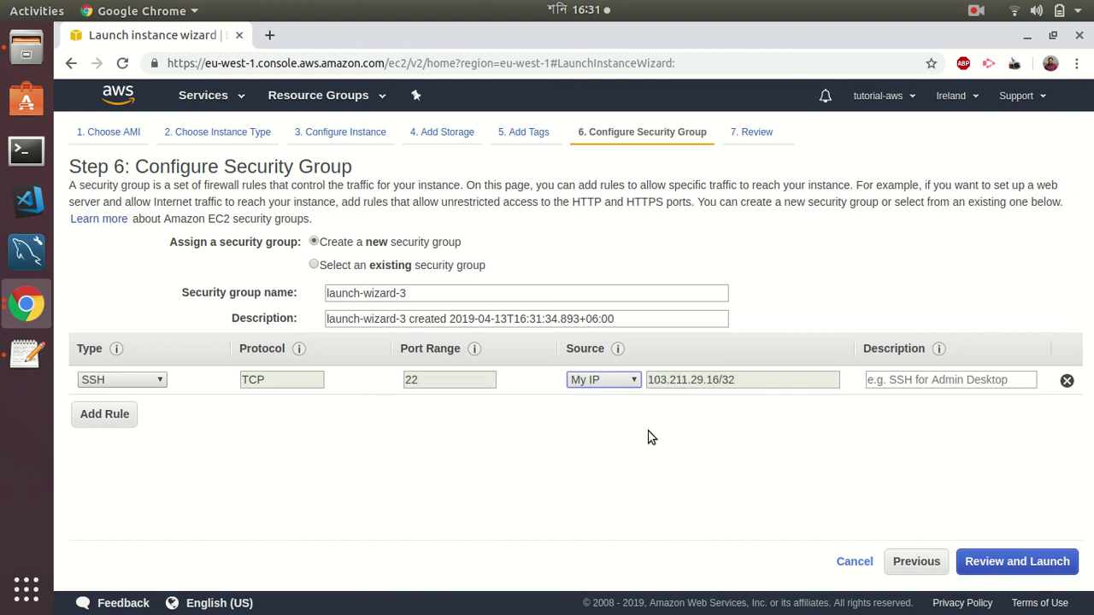
pyautogui.click(103, 415)
pyautogui.click(97, 411)
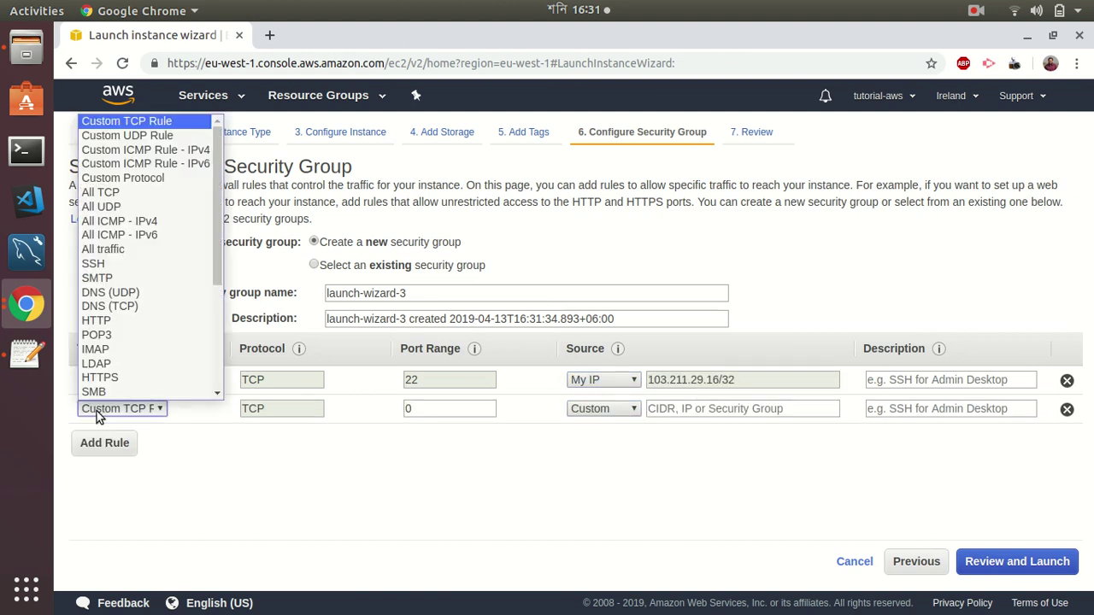
pyautogui.press('h')
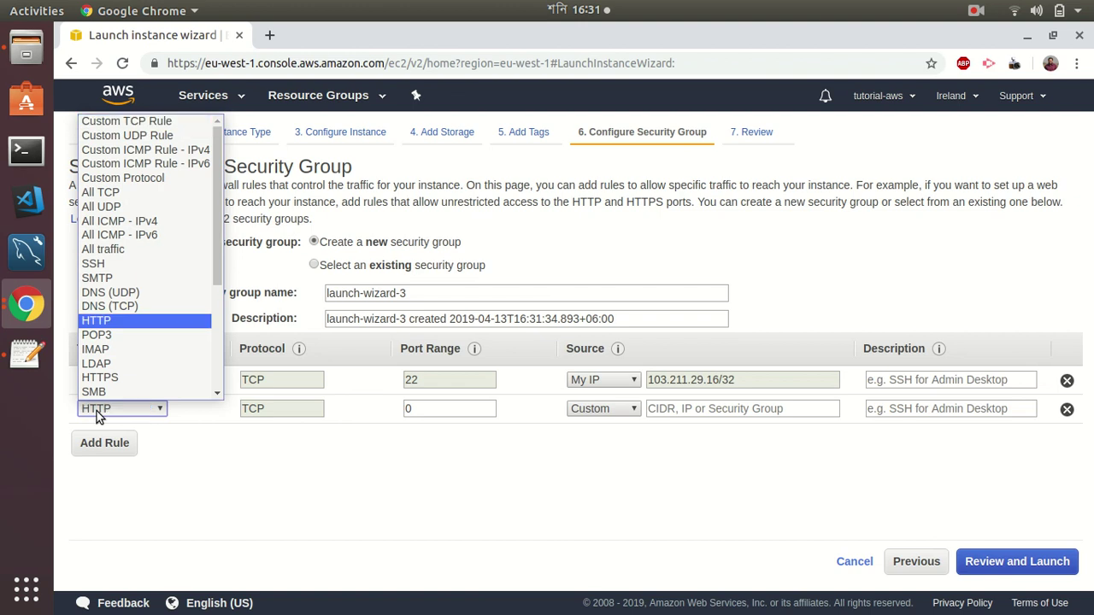
pyautogui.press('Return')
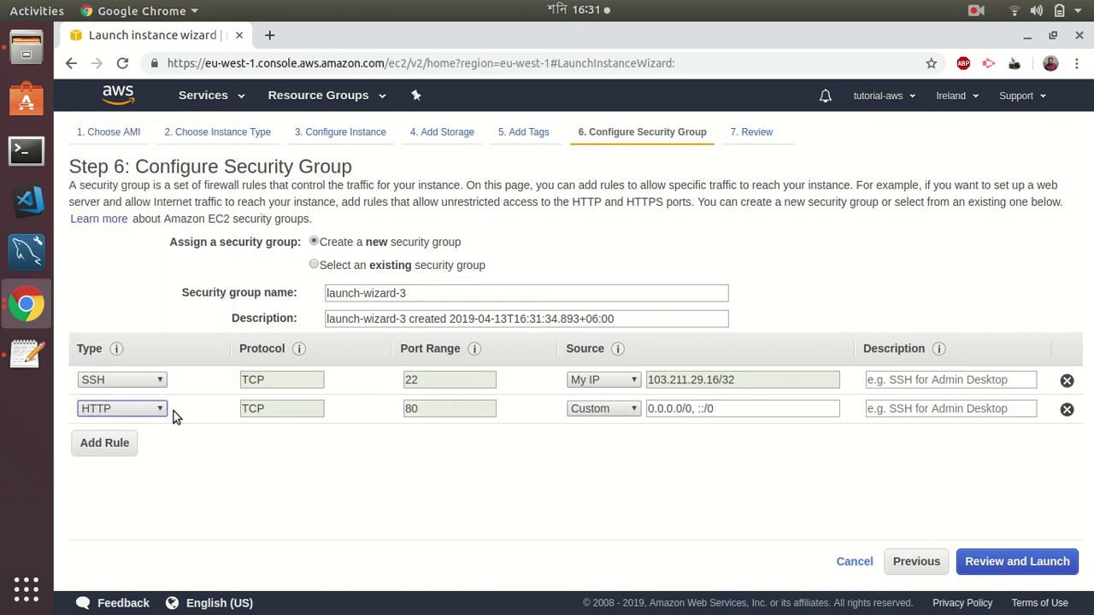
pyautogui.click(1018, 561)
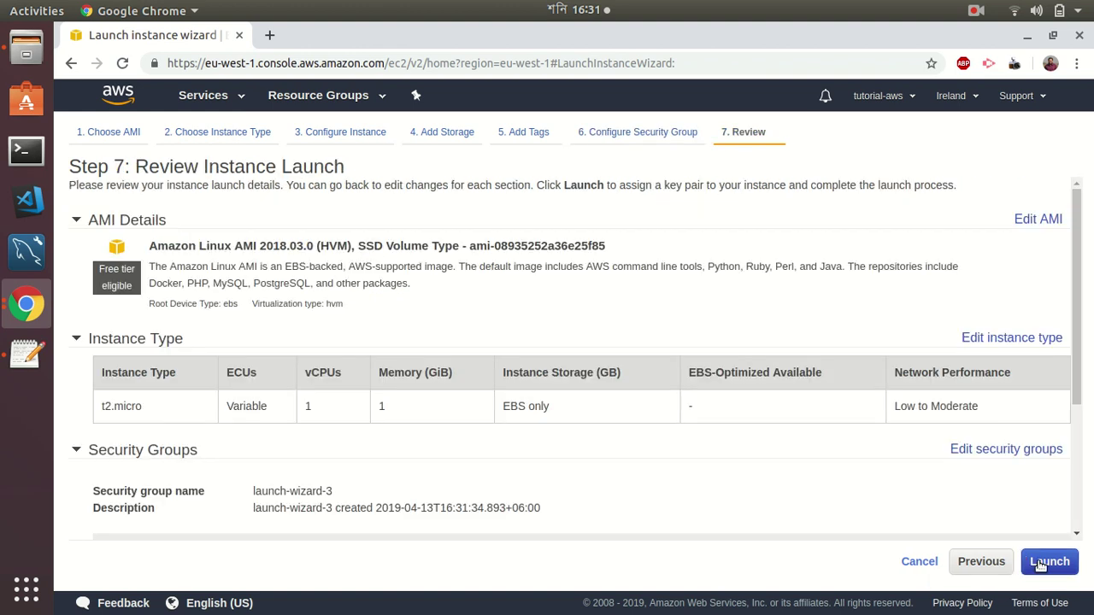
# Launch the instance with the existing key pair 31march2019, acknowledging access to its private key file, and view the instances list
pyautogui.click(1040, 565)
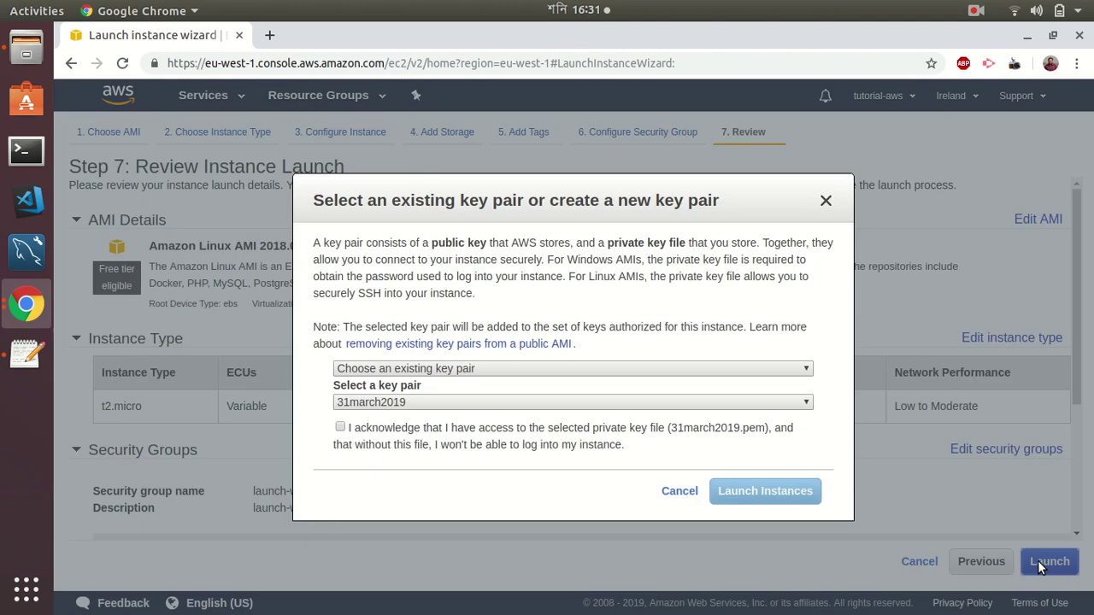
pyautogui.click(339, 430)
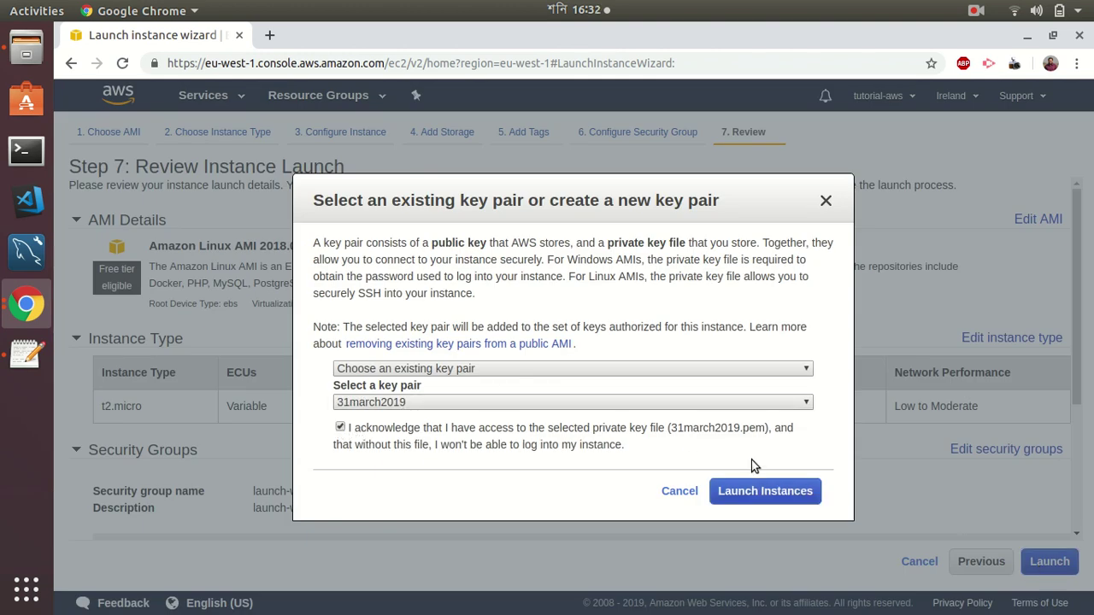
pyautogui.click(780, 492)
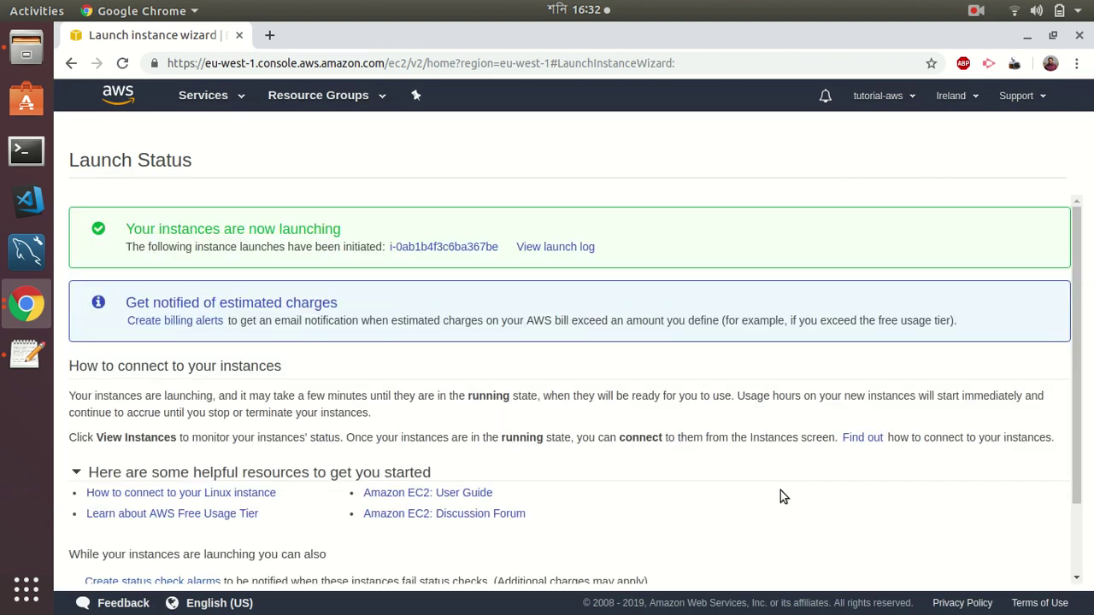
pyautogui.click(1078, 551)
pyautogui.click(1022, 573)
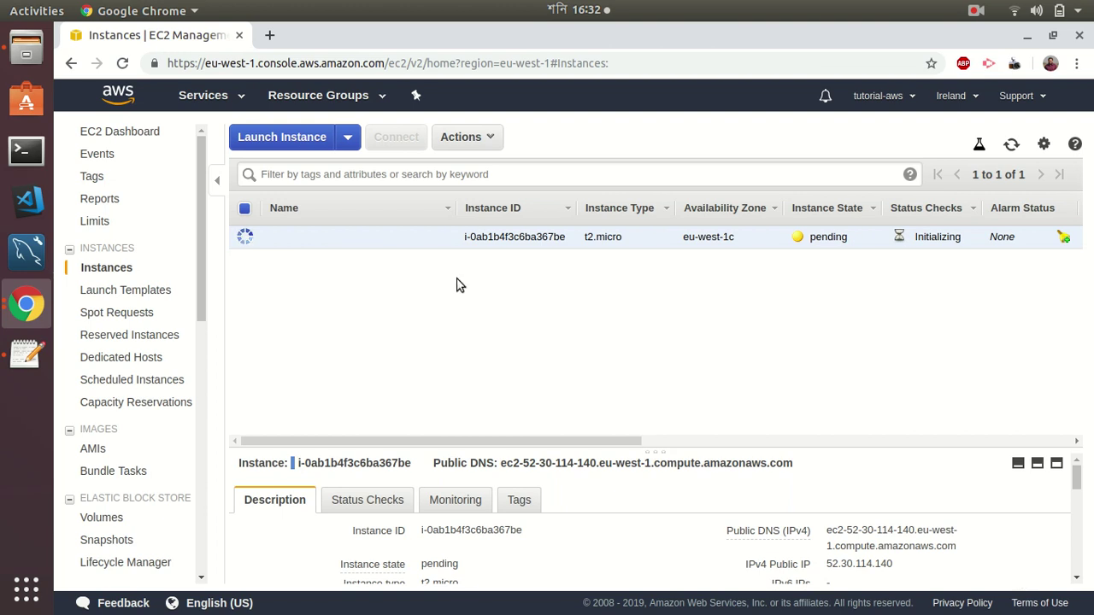
# Find the IAM service by searching for "iam" and open it in a new browser tab
pyautogui.click(220, 95)
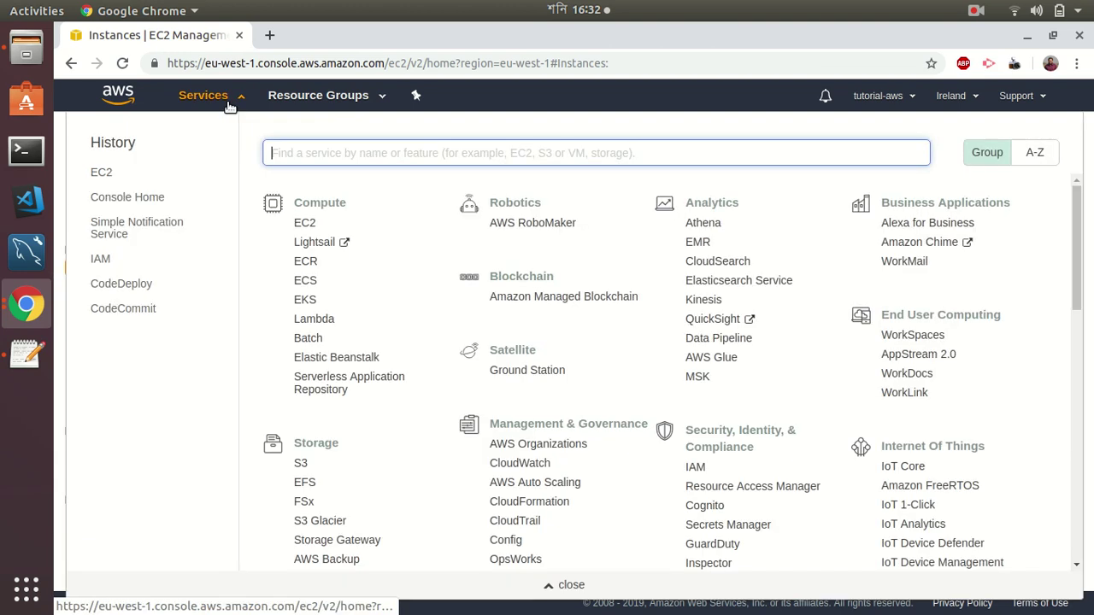
pyautogui.write('iamd')
pyautogui.press('BackSpace')
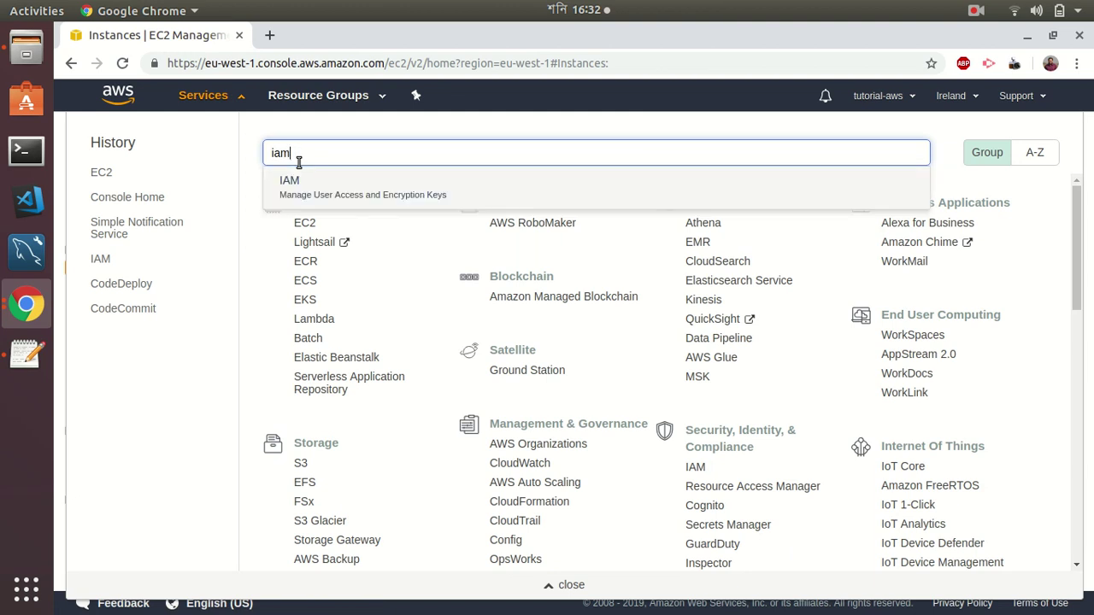
pyautogui.rightClick(296, 175)
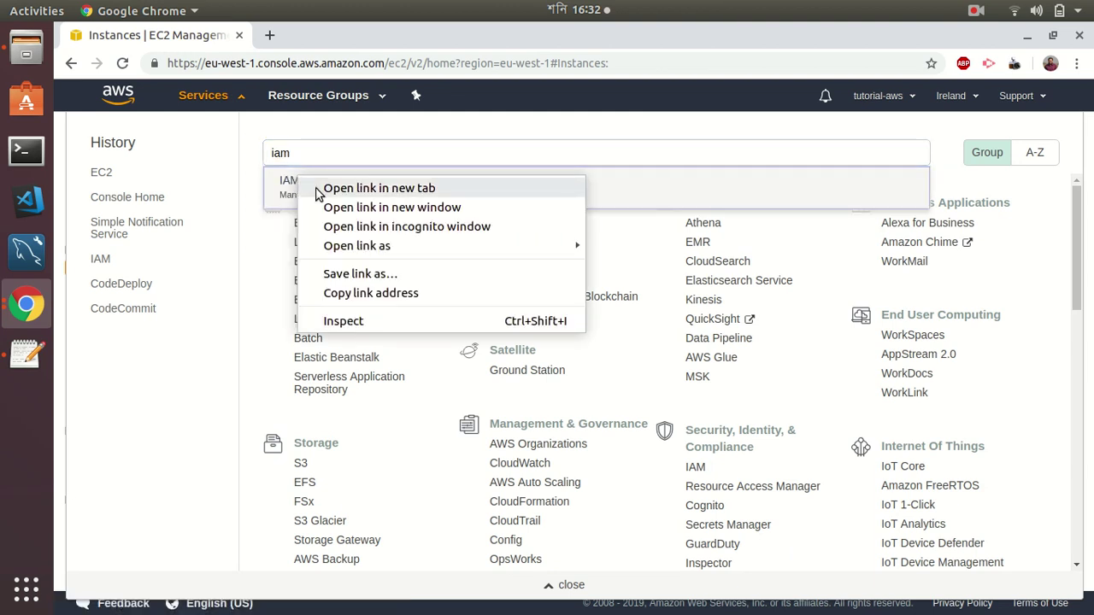
pyautogui.click(325, 194)
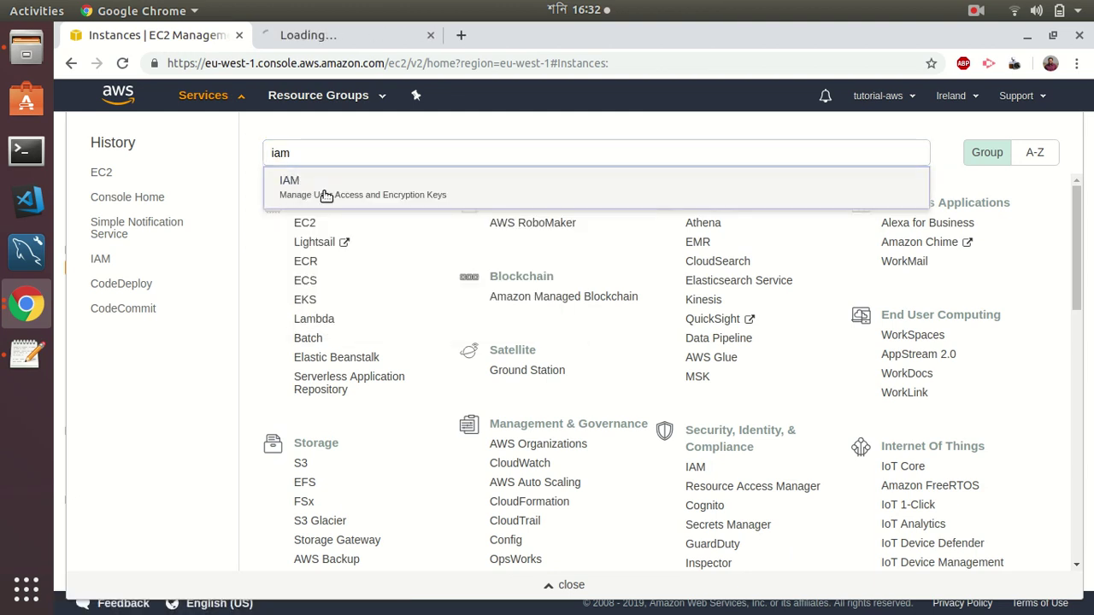
pyautogui.click(339, 32)
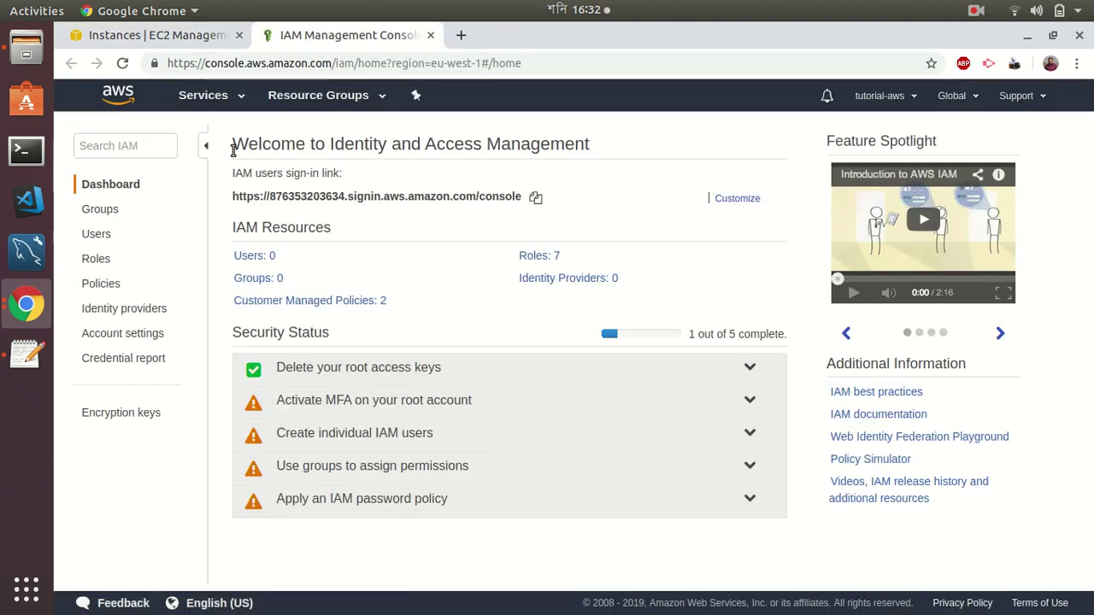
# Start creating an IAM role for the AWS service EC2 and continue to its permissions
pyautogui.click(92, 260)
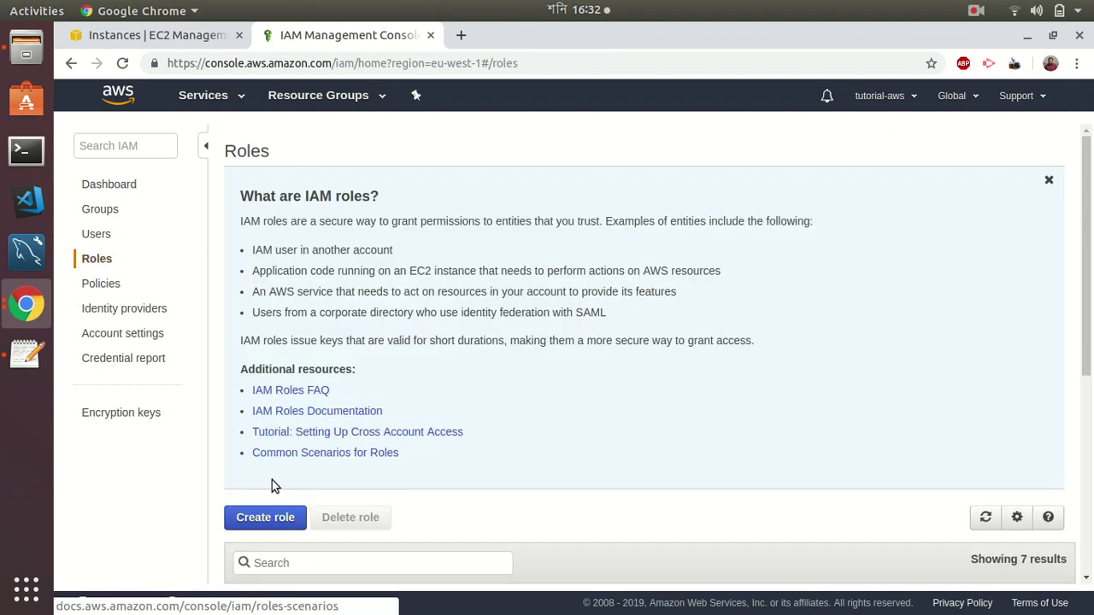
pyautogui.click(259, 519)
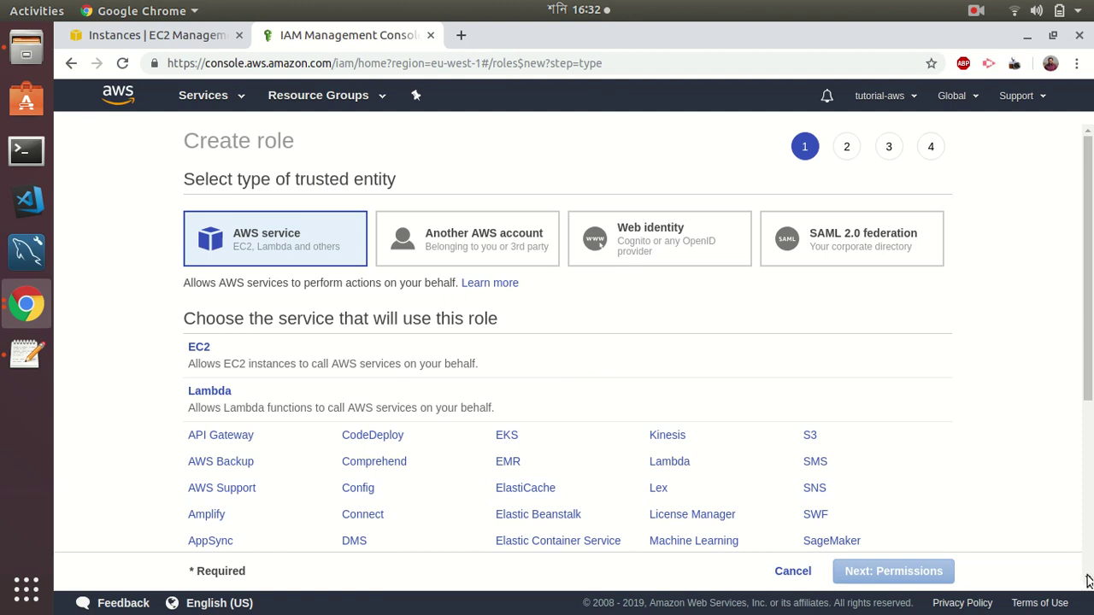
pyautogui.click(393, 369)
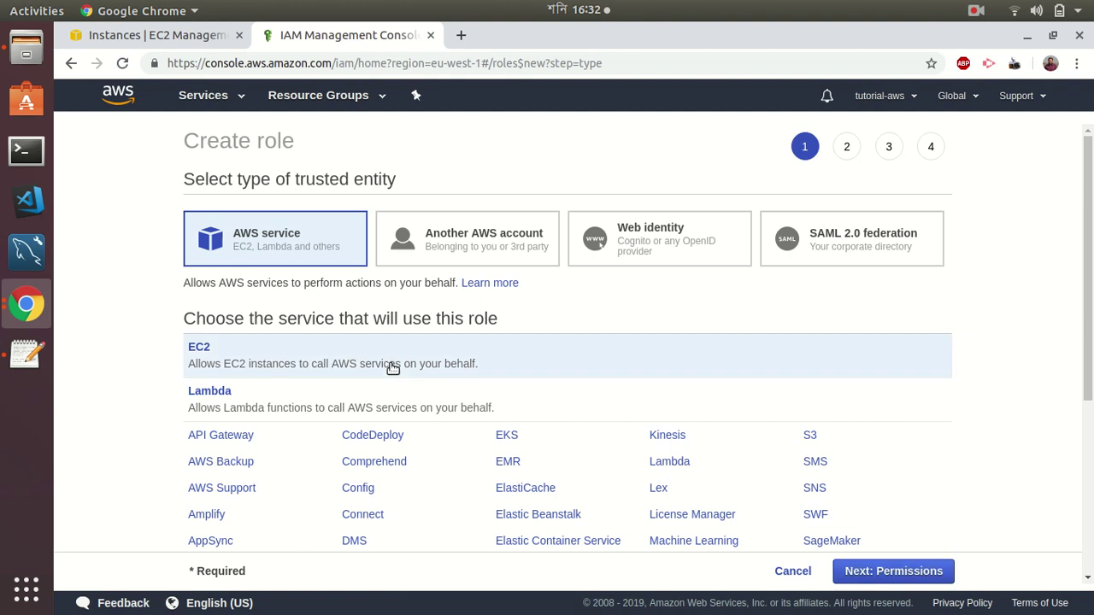
pyautogui.click(901, 574)
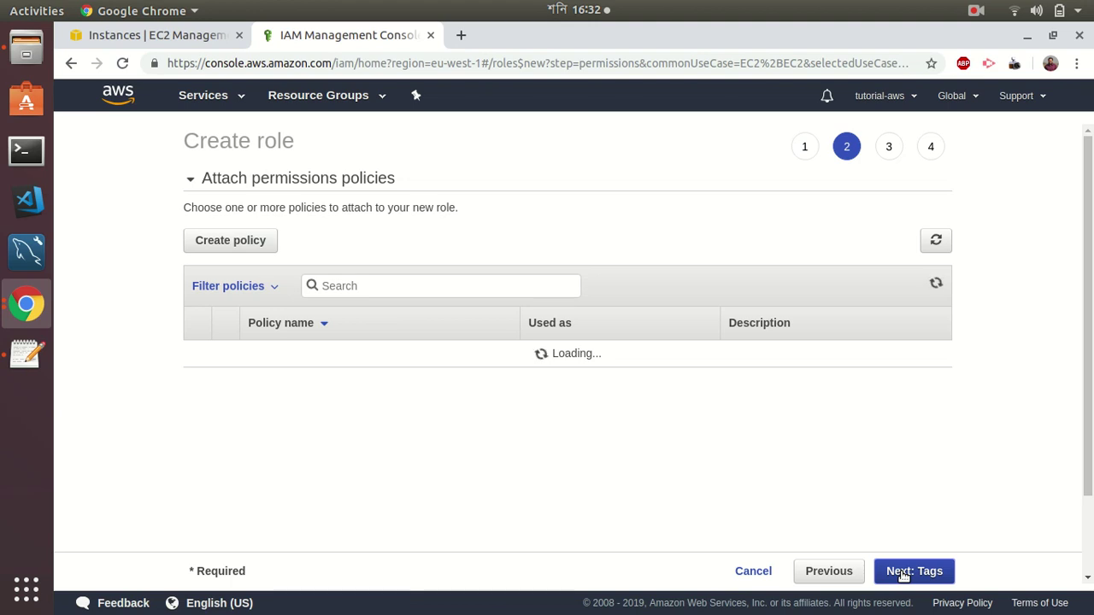
# Attach the CloudWatchFullAccess policy to the new role and continue to the review without adding tags
pyautogui.click(489, 288)
pyautogui.write('cl')
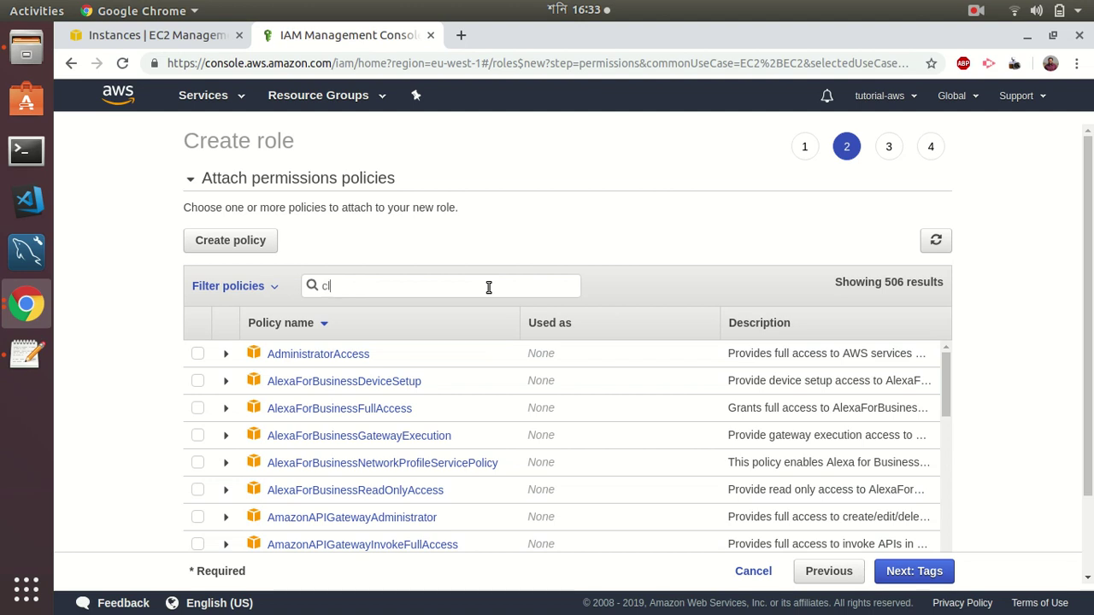
pyautogui.write('oudw')
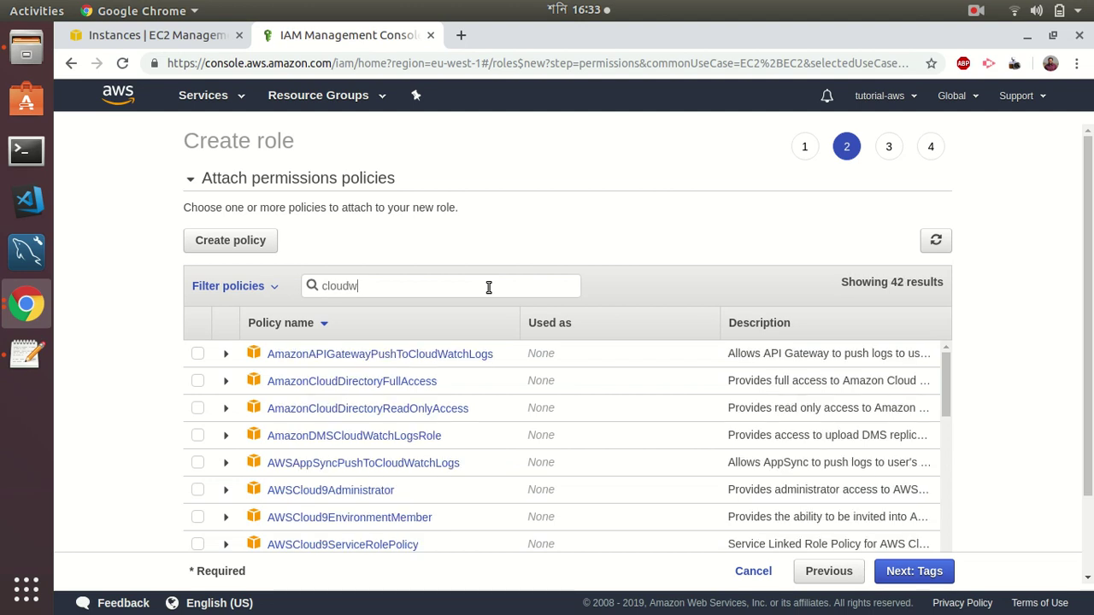
pyautogui.write('atchfull')
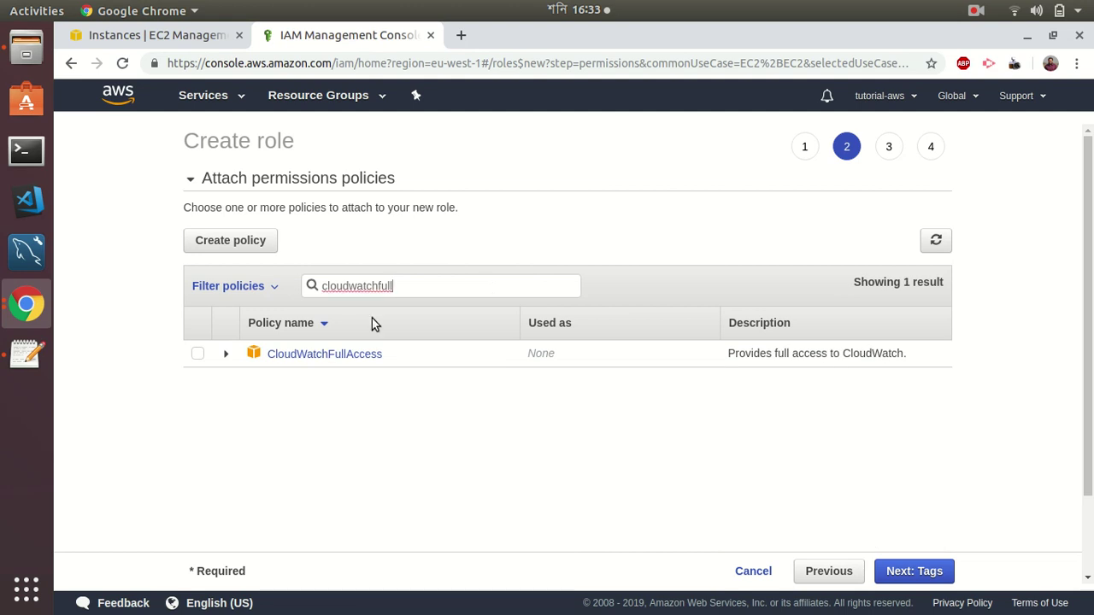
pyautogui.click(197, 354)
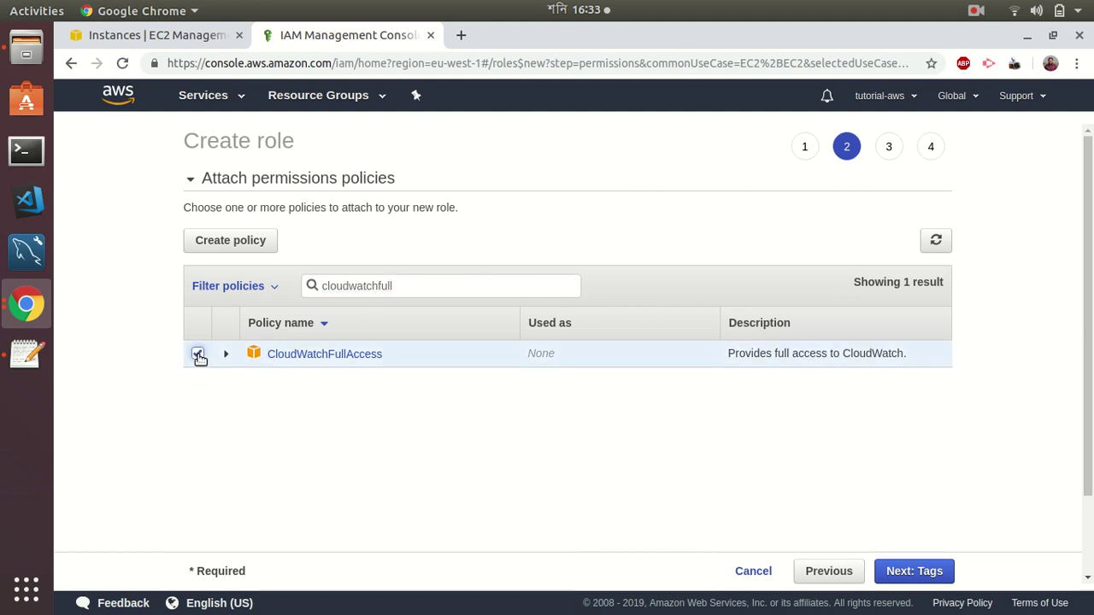
pyautogui.click(915, 568)
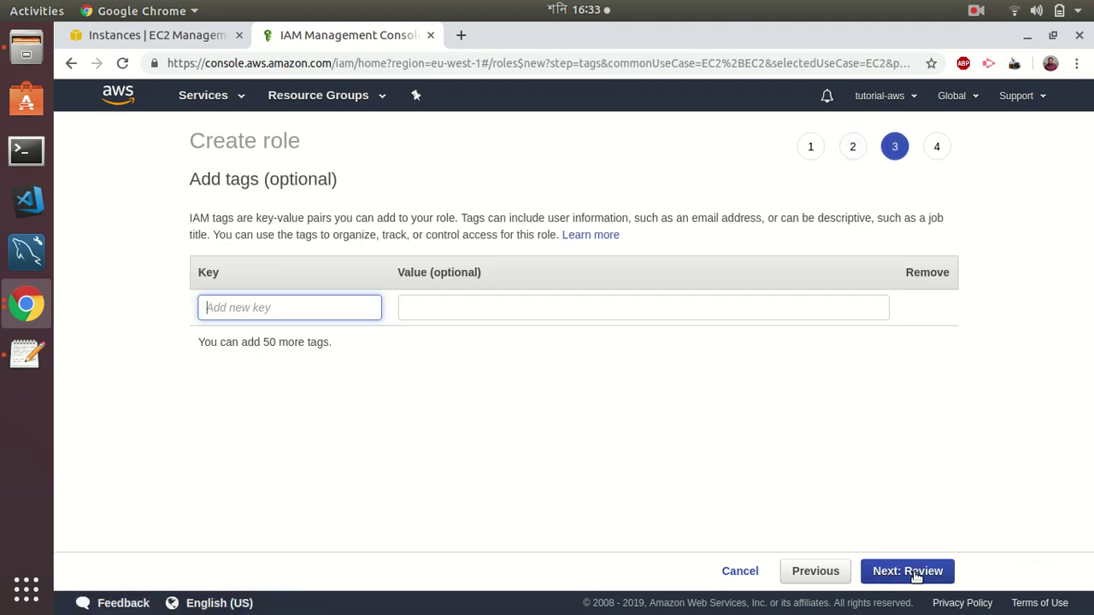
pyautogui.click(915, 571)
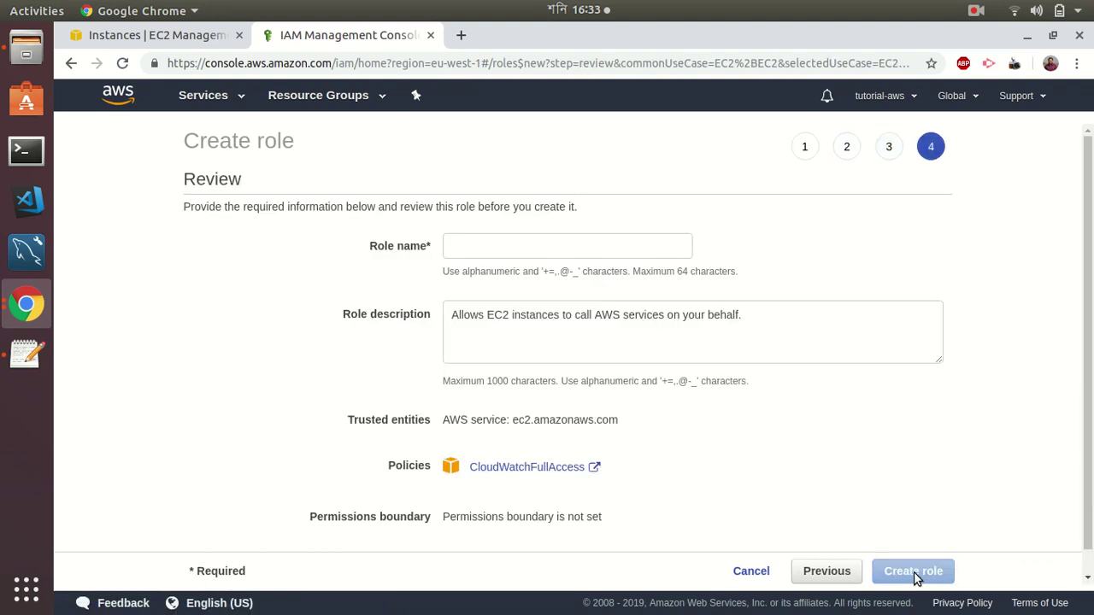
# Name the role ec2-cloudwatch-full-access and create it
pyautogui.click(545, 253)
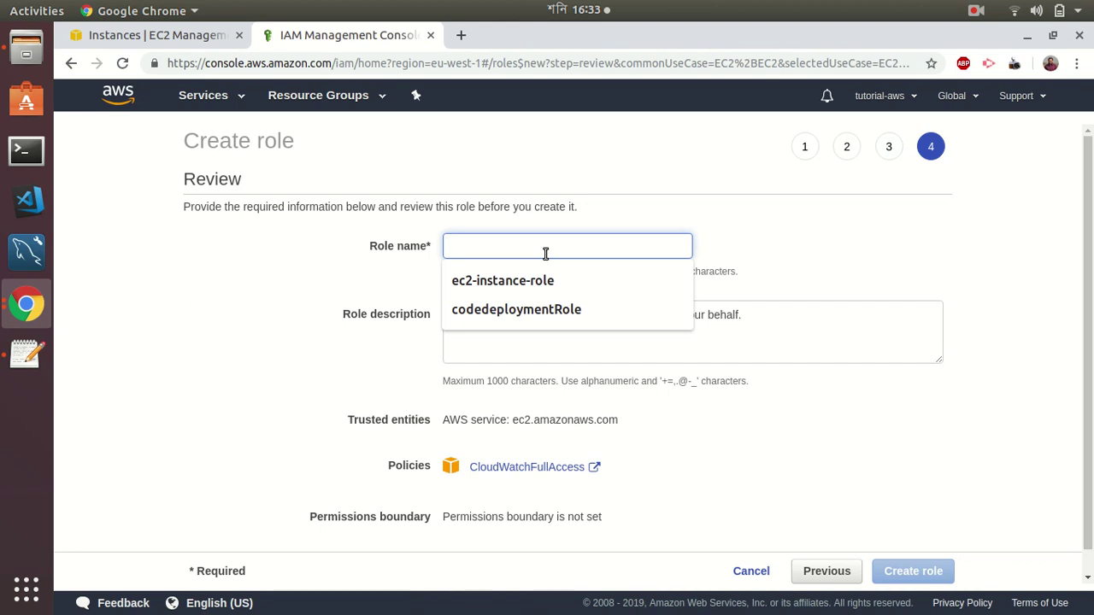
pyautogui.write('ec2-cl')
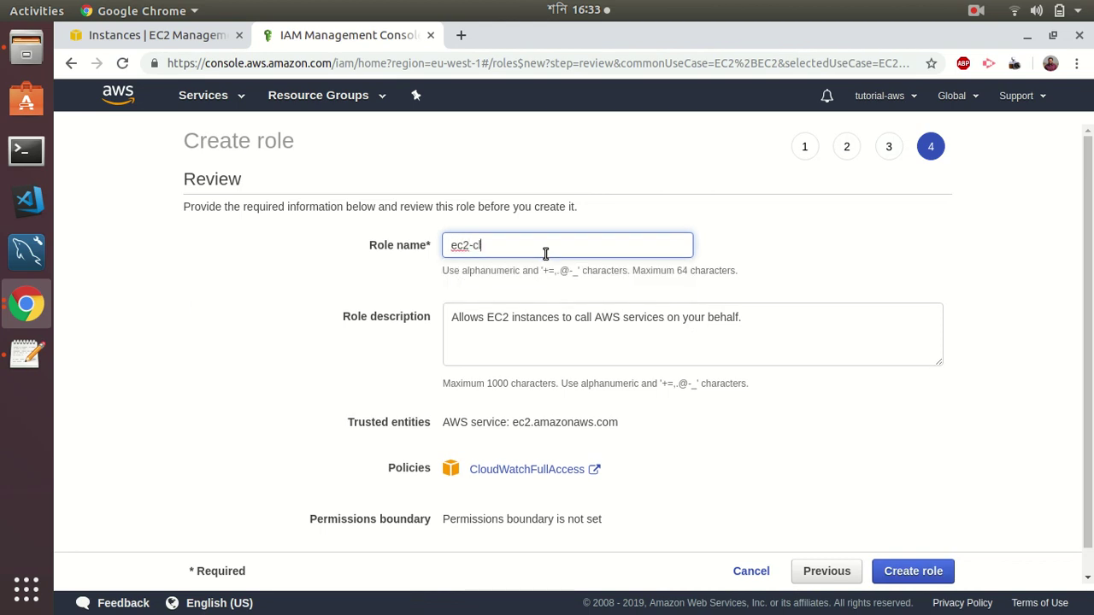
pyautogui.write('oudwatch-full-access')
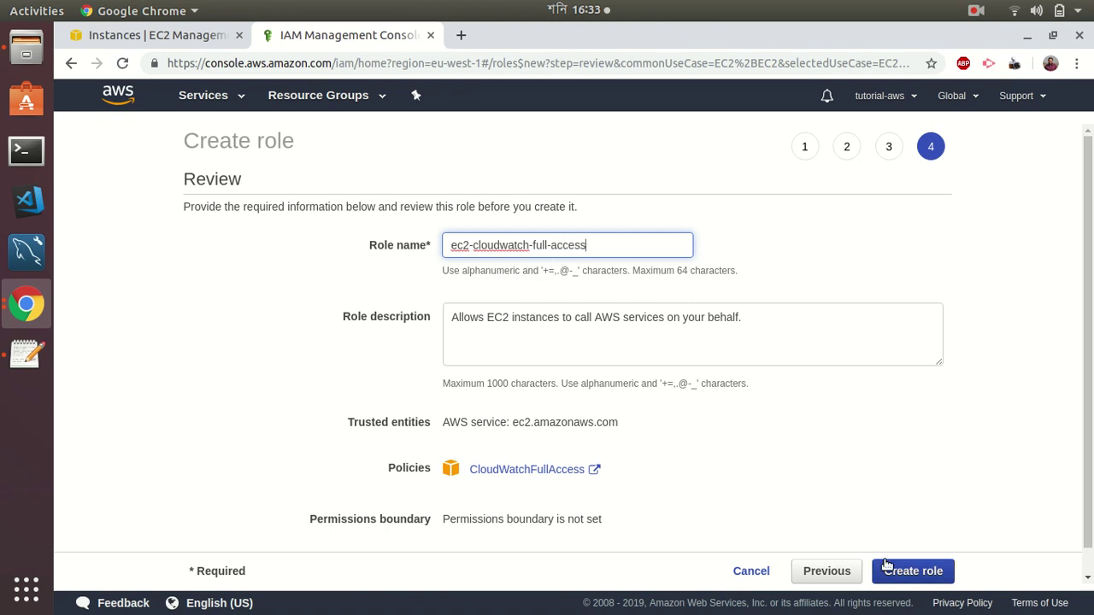
pyautogui.click(900, 567)
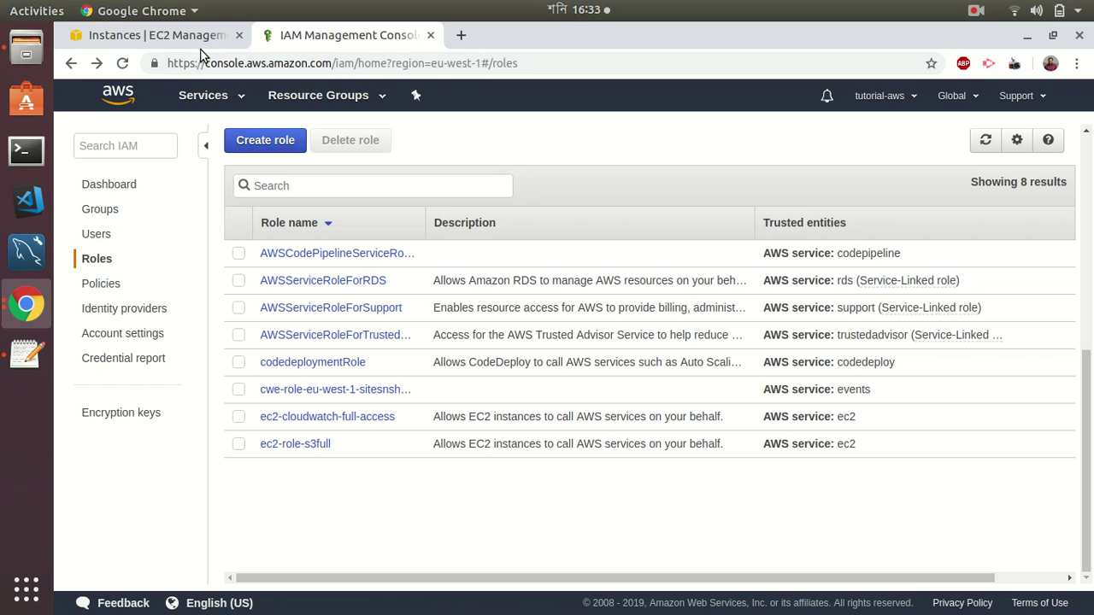
# Return to the EC2 instances list and attach the ec2-cloudwatch-full-access IAM role to the running t2.micro instance
pyautogui.click(178, 35)
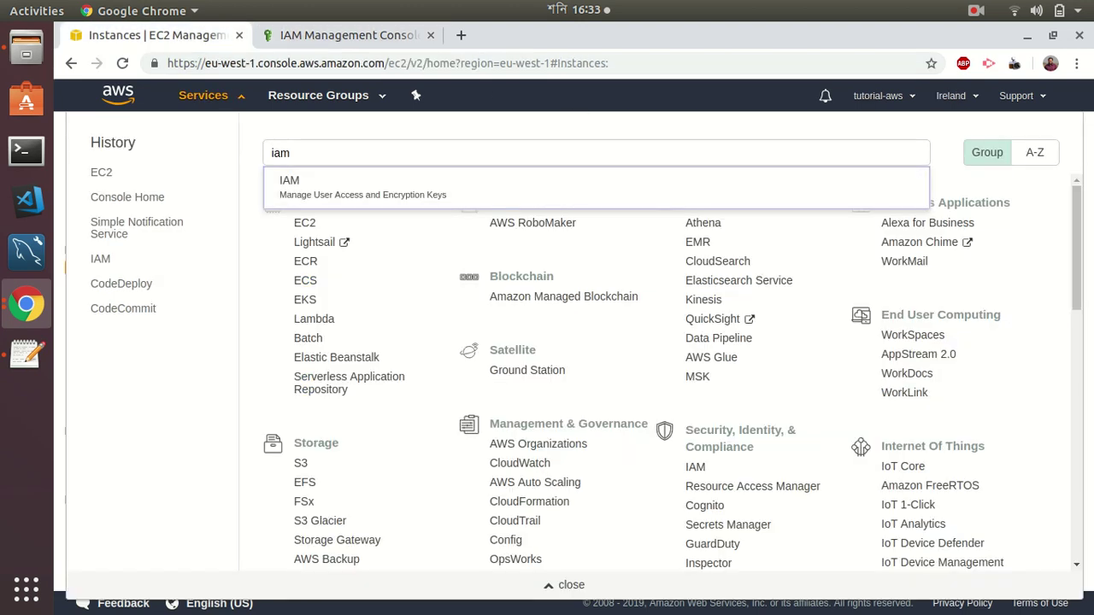
pyautogui.press('Escape')
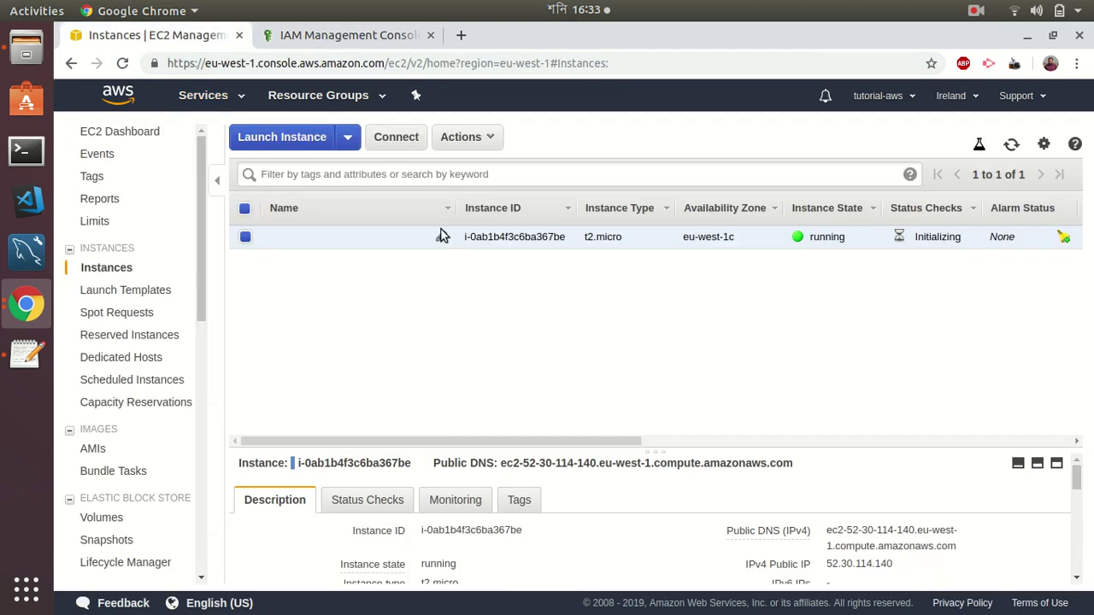
pyautogui.click(480, 139)
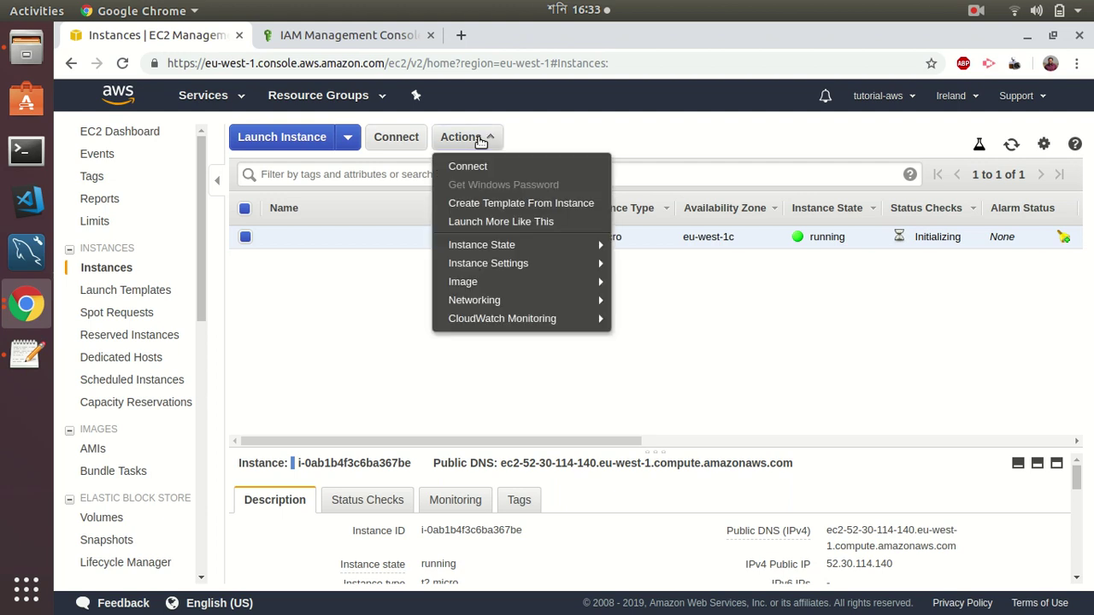
pyautogui.moveTo(547, 263)
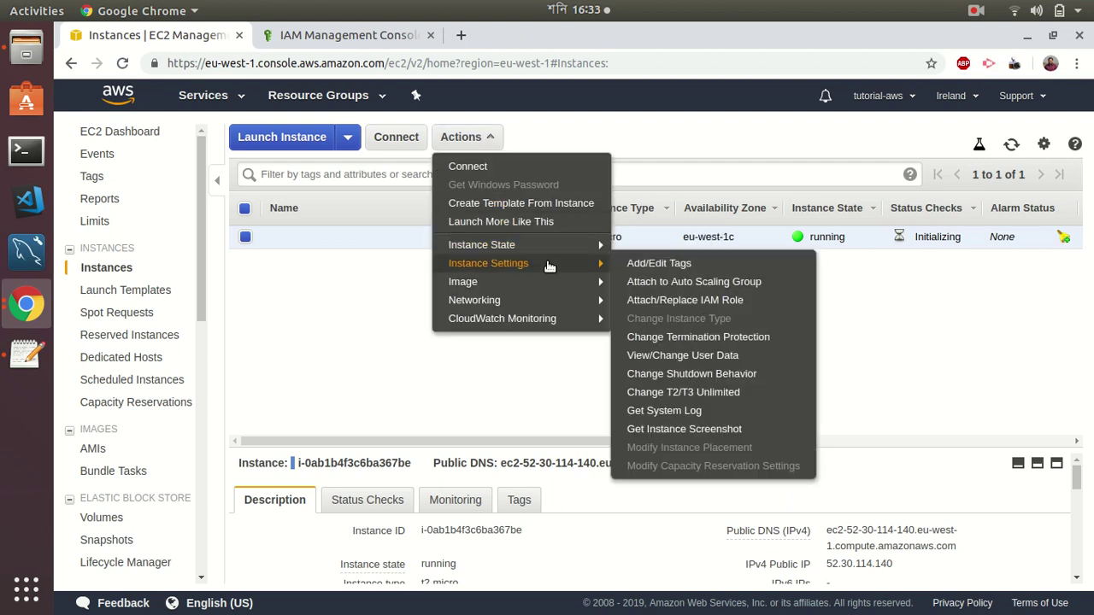
pyautogui.click(704, 302)
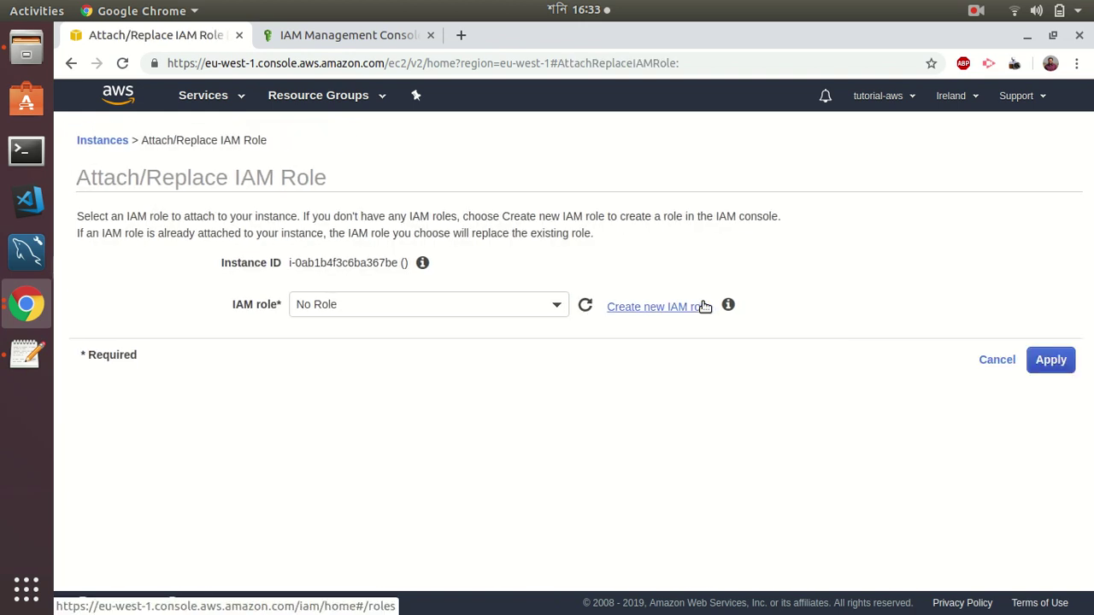
pyautogui.click(533, 311)
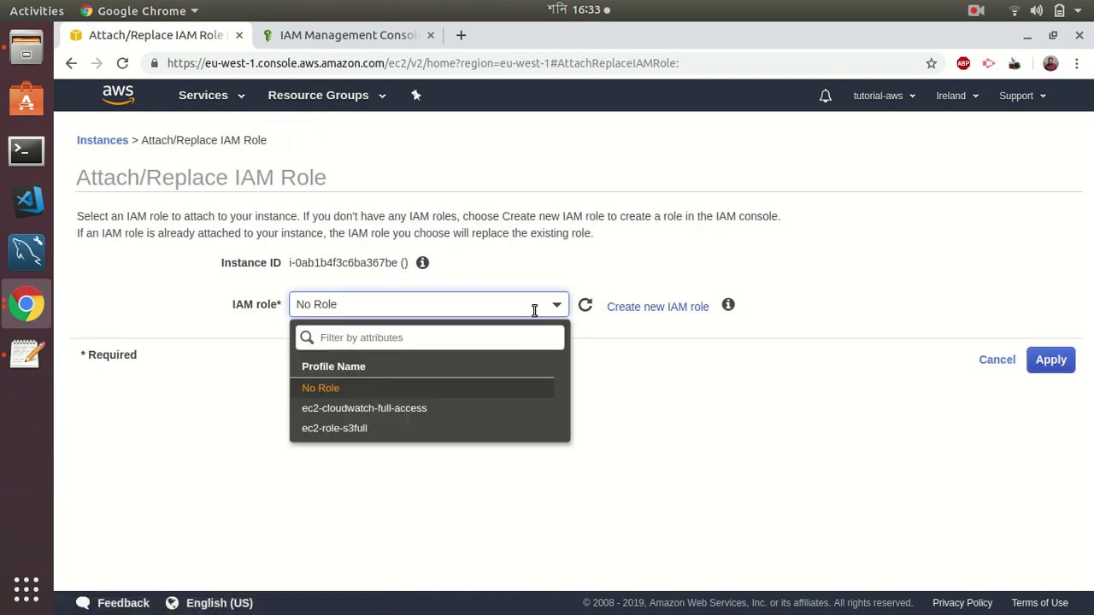
pyautogui.click(400, 409)
pyautogui.click(615, 441)
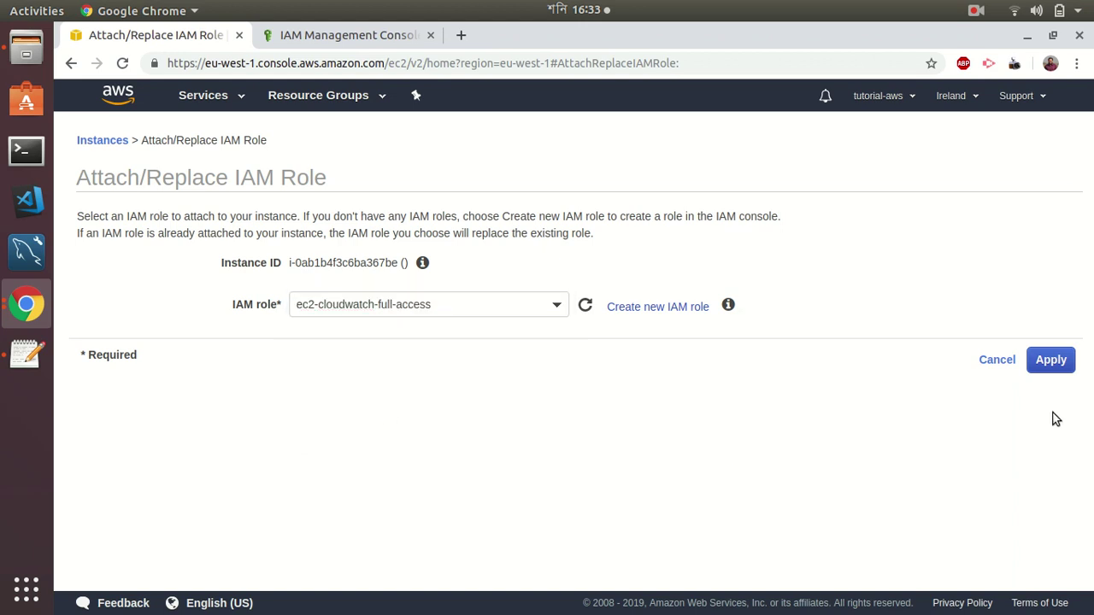
pyautogui.click(1053, 361)
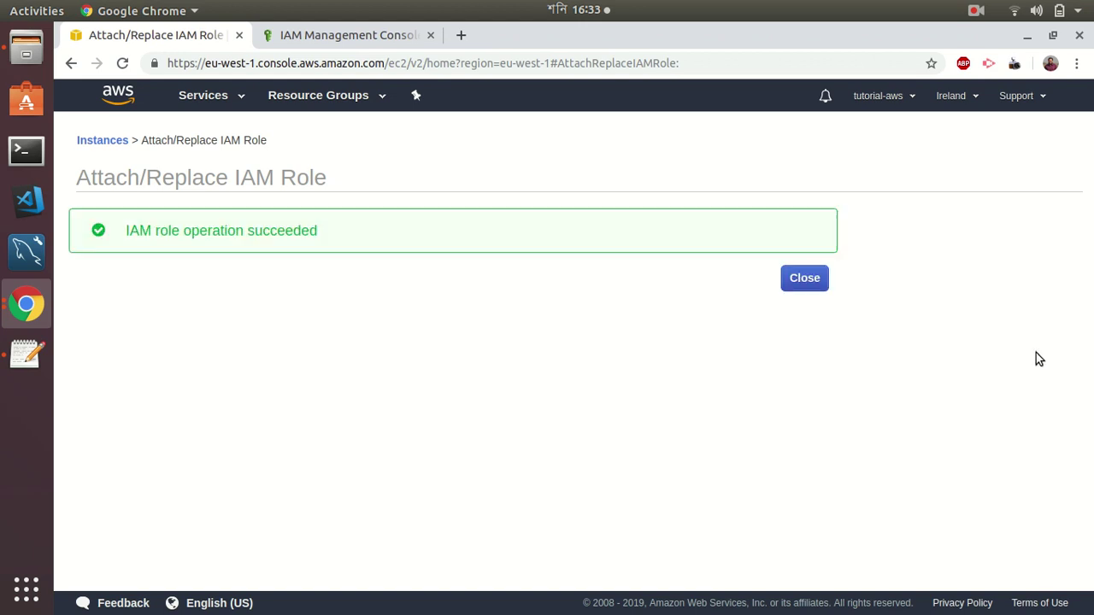
pyautogui.click(810, 278)
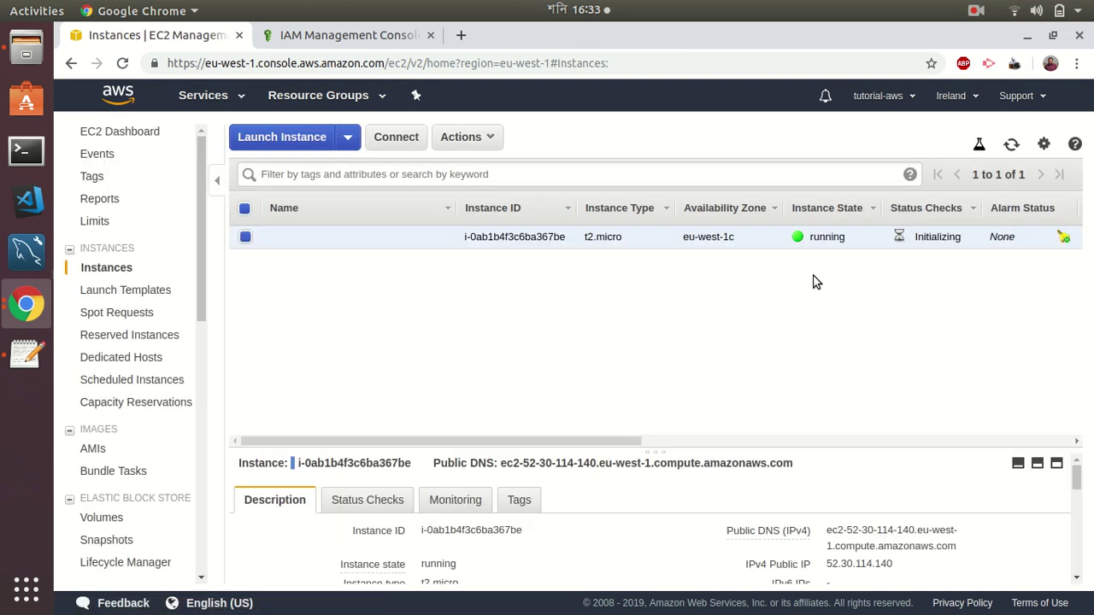
# Copy the instance's public DNS address and open it in a new browser tab to check the web server
pyautogui.click(969, 549)
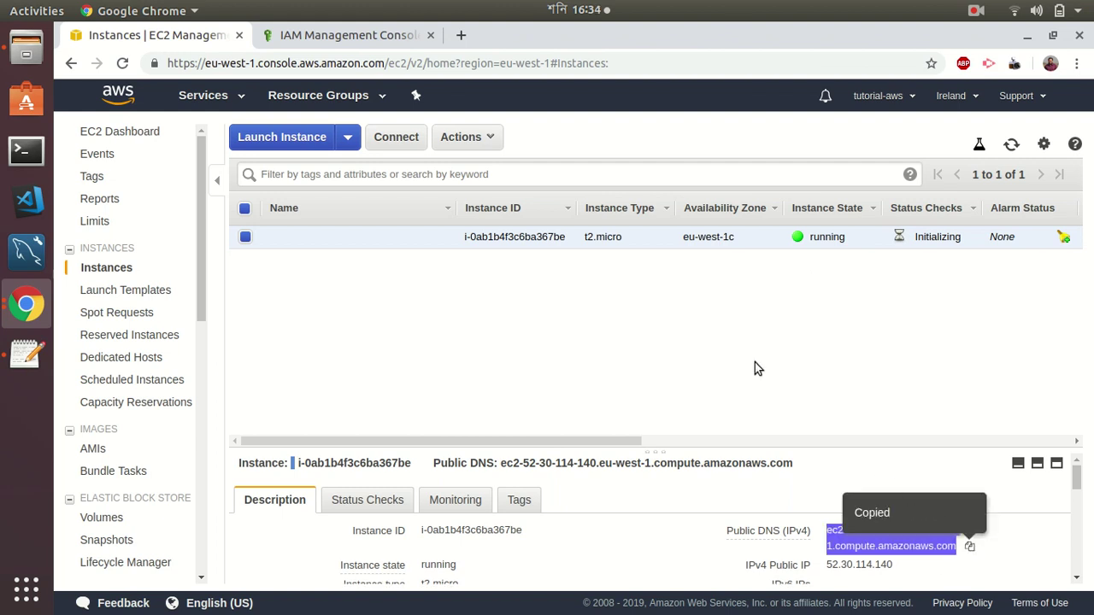
pyautogui.click(461, 35)
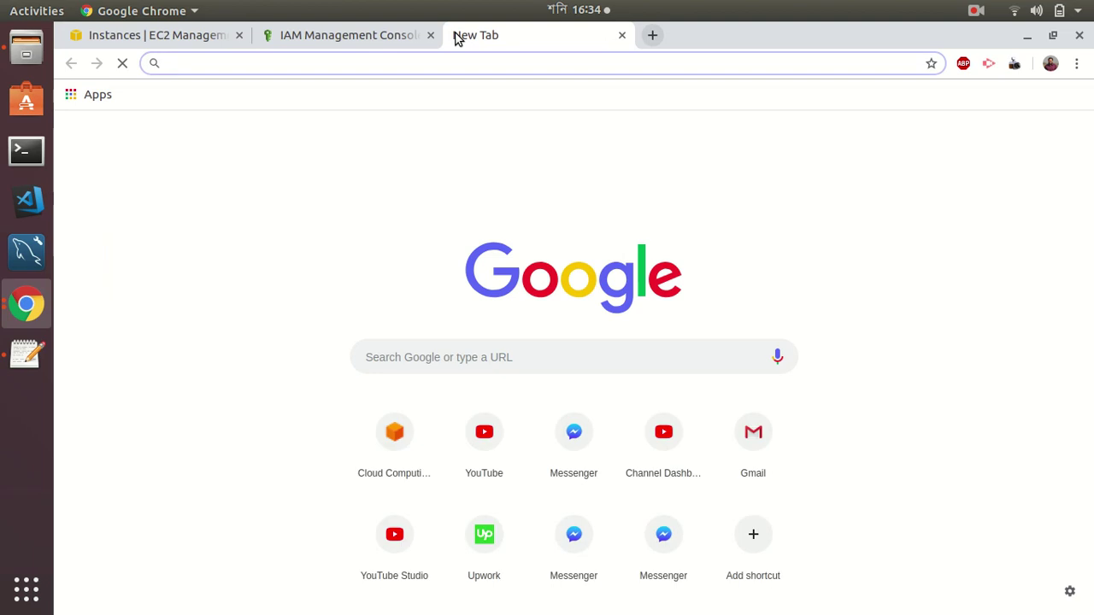
pyautogui.hotkey('ctrl', 'v')
pyautogui.press('Return')
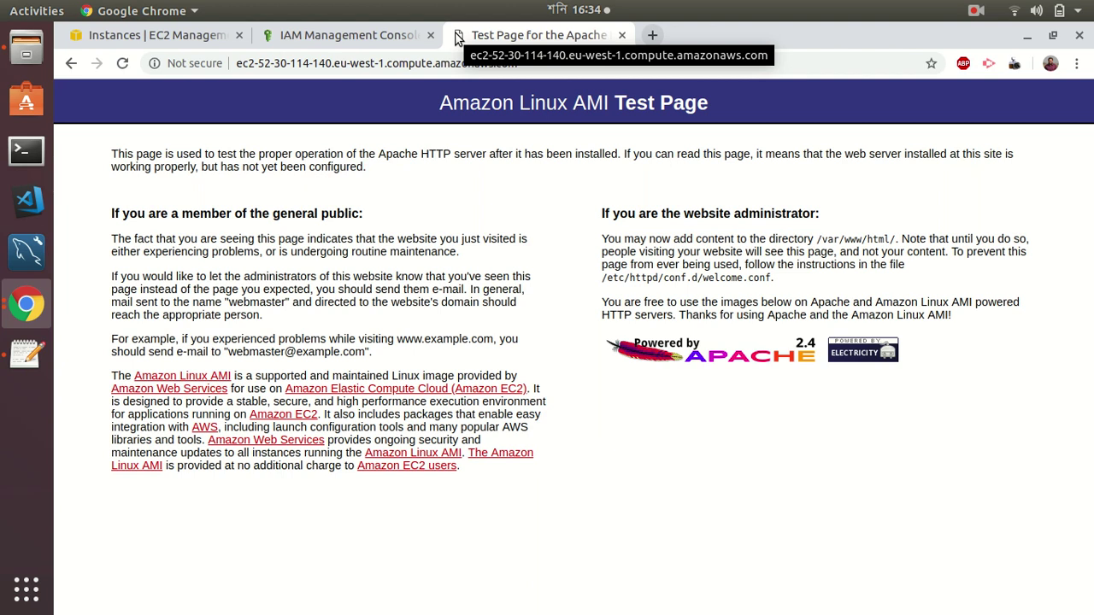
# Open a maximized Terminal window and change to the Downloads directory
pyautogui.click(26, 151)
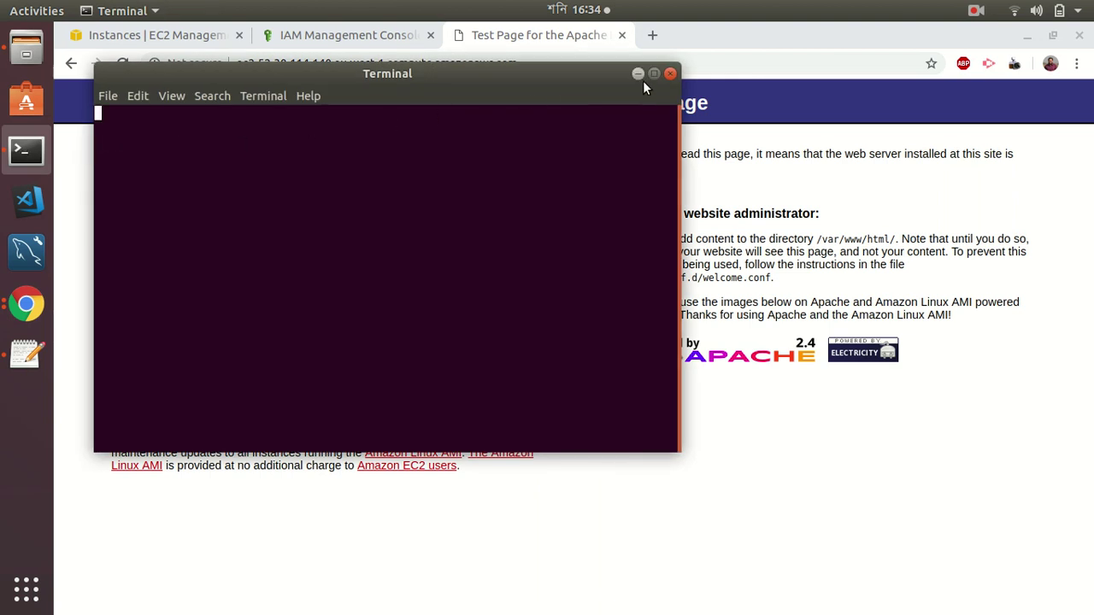
pyautogui.click(655, 74)
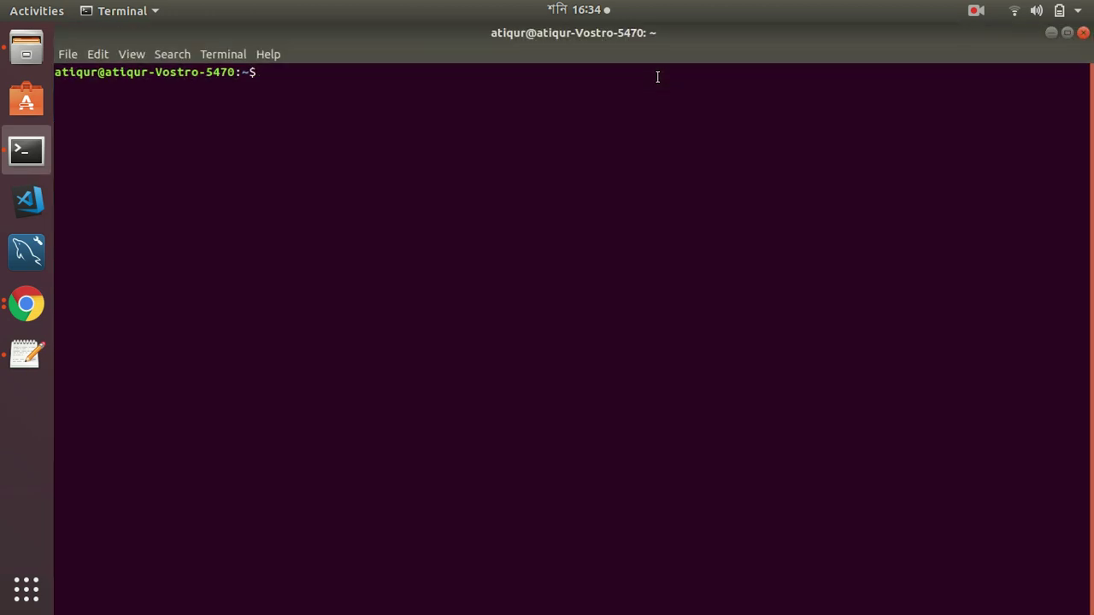
pyautogui.write('cd Down')
pyautogui.press('Tab')
pyautogui.press('Return')
# Connect to the instance's public DNS over SSH as ec2-user with the key file 31march2019.pem, accepting the host's authenticity
pyautogui.write('ssh -i 31')
pyautogui.press('Tab')
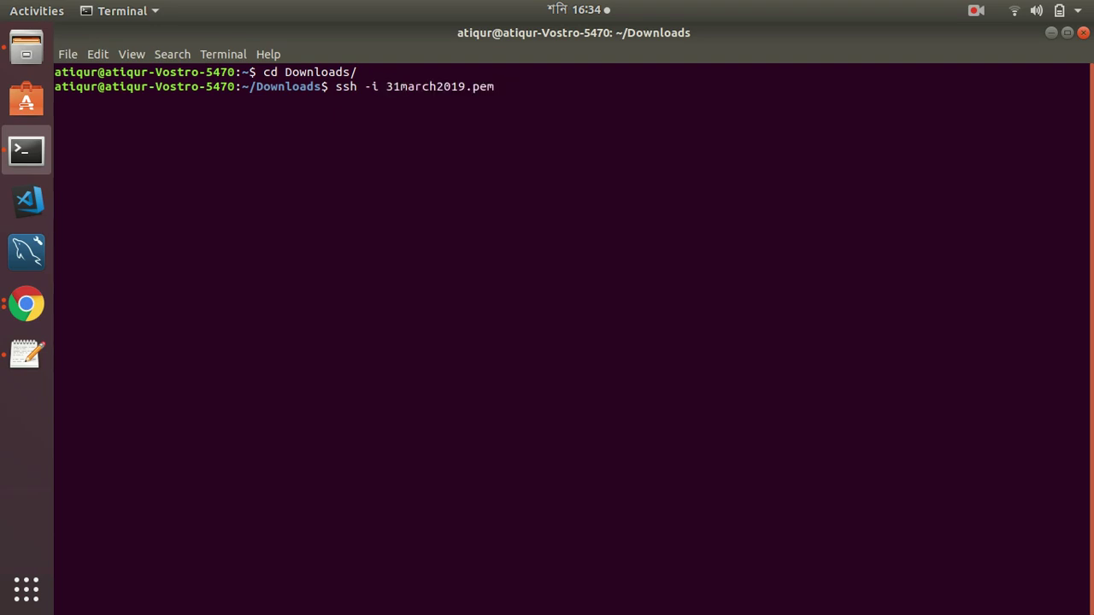
pyautogui.write('ec2-user@')
pyautogui.rightClick(602, 90)
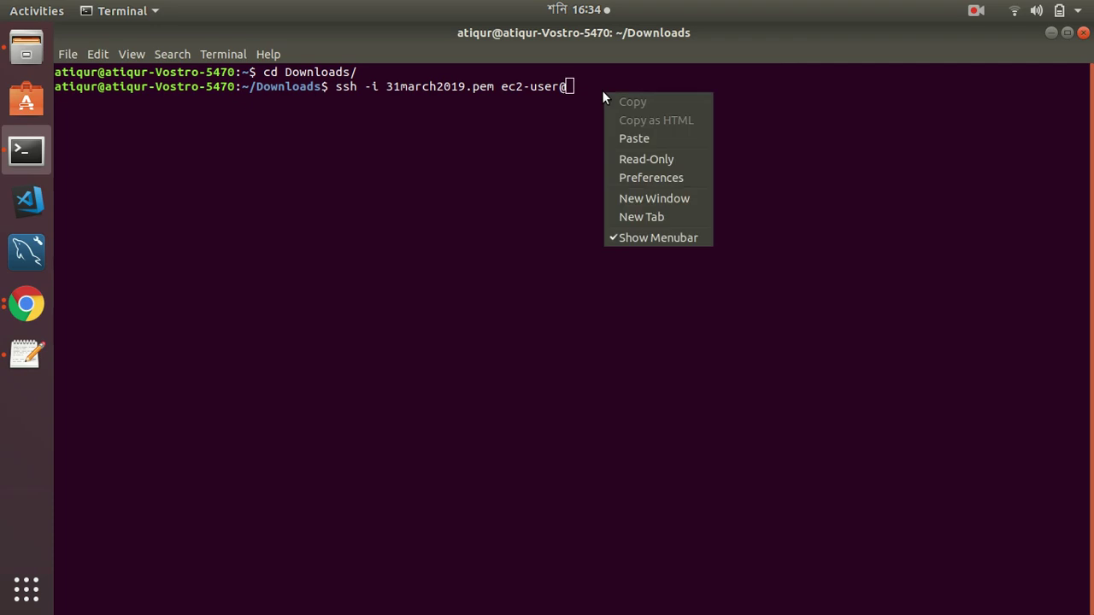
pyautogui.click(621, 137)
pyautogui.press('Return')
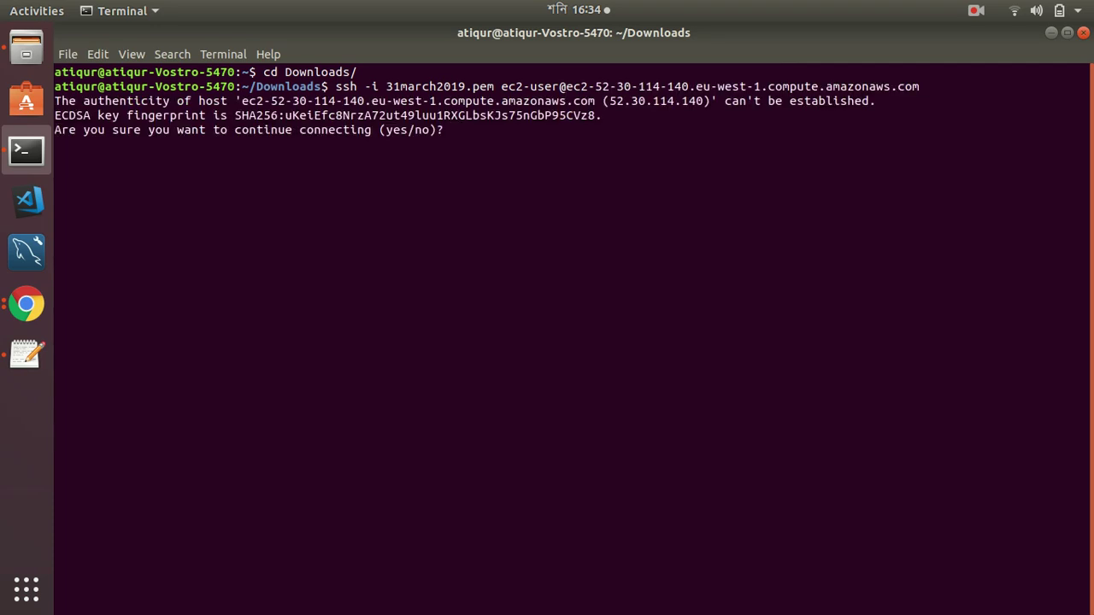
pyautogui.write('yes')
pyautogui.press('Return')
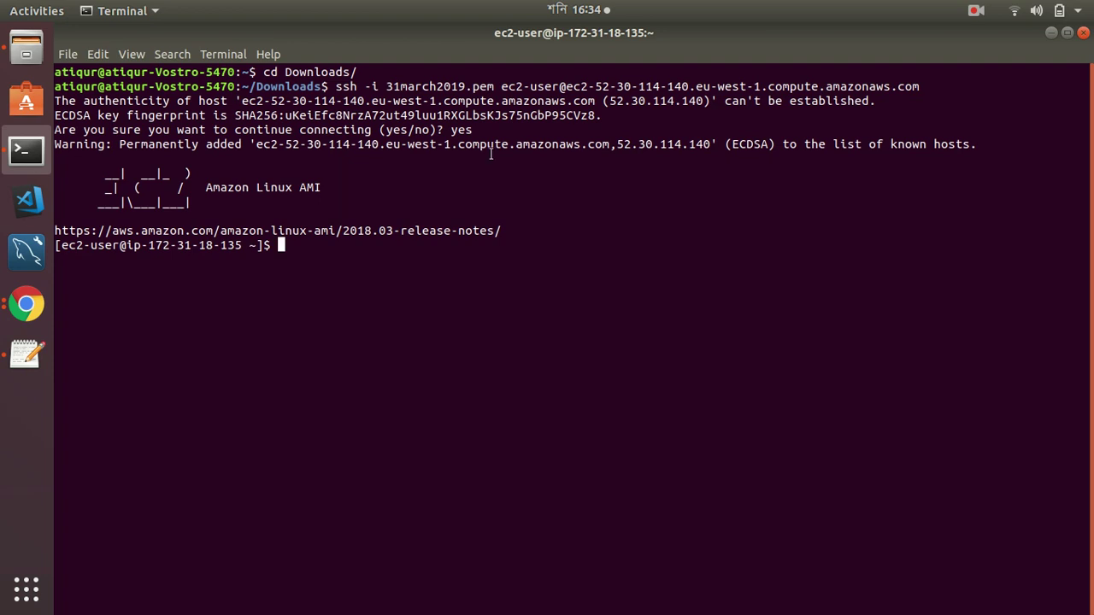
# Copy the wget command for amazon-cloudwatch-agent.rpm from the Untitled Document 1 notes and run it in the SSH session to download the package
pyautogui.click(33, 357)
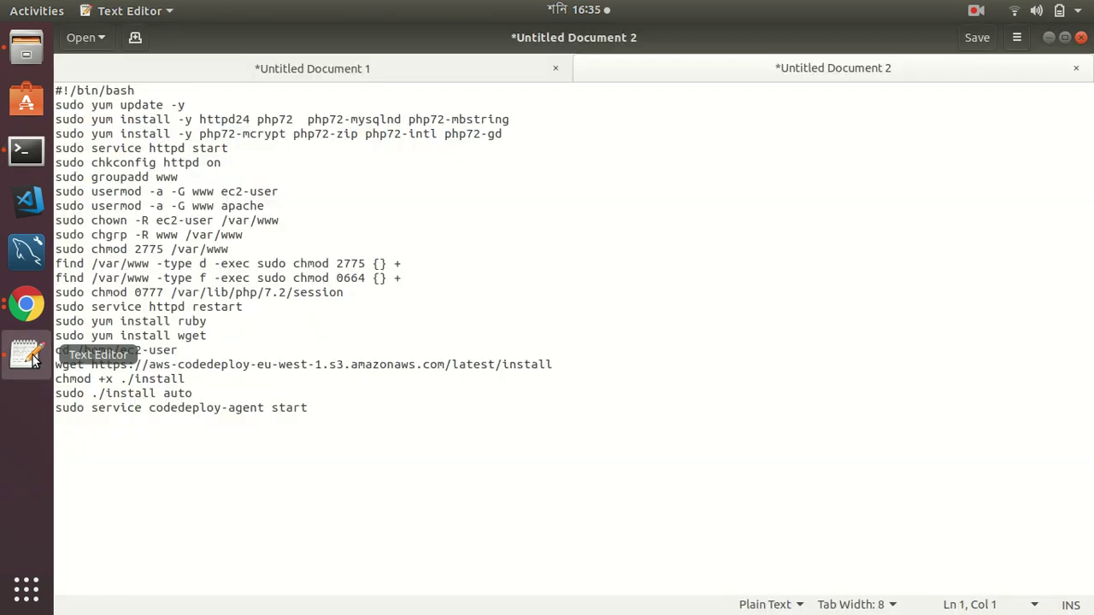
pyautogui.click(301, 72)
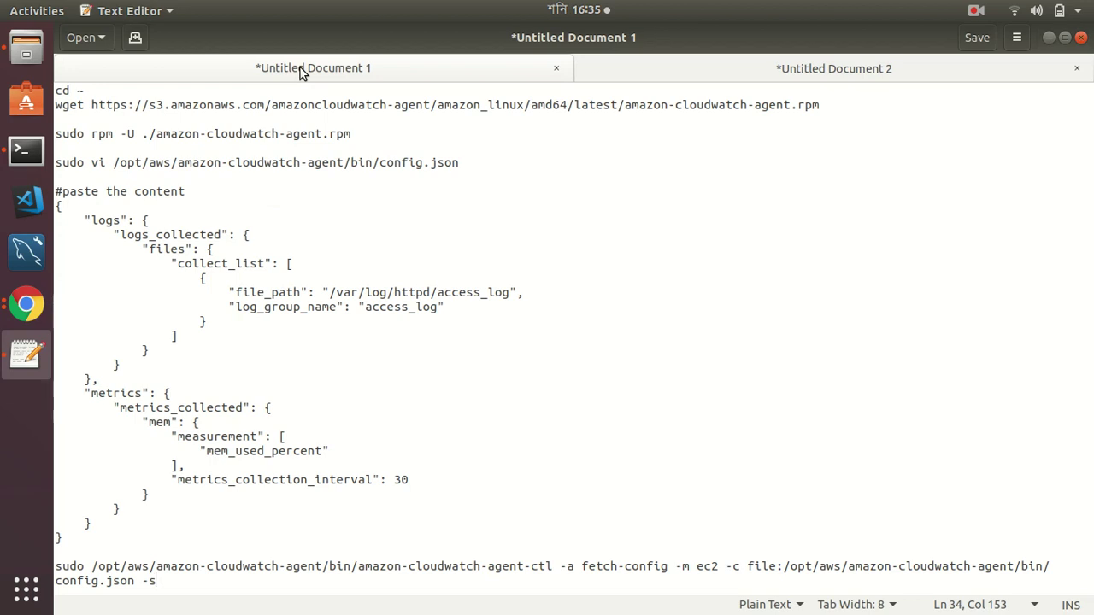
pyautogui.click(56, 104)
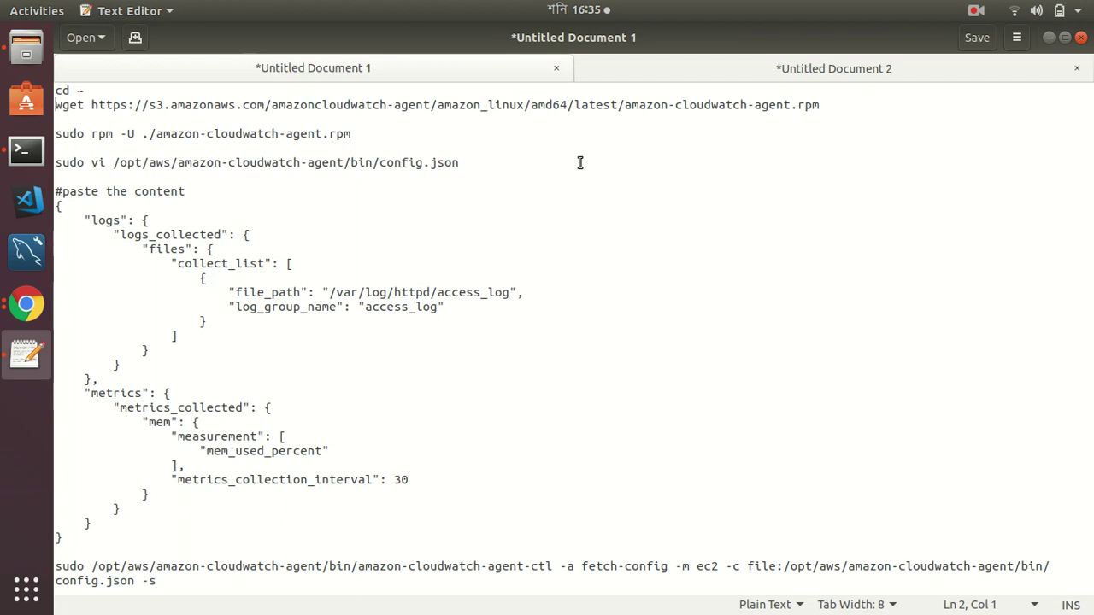
pyautogui.keyDown('shift'); pyautogui.click(836, 110); pyautogui.keyUp('shift')
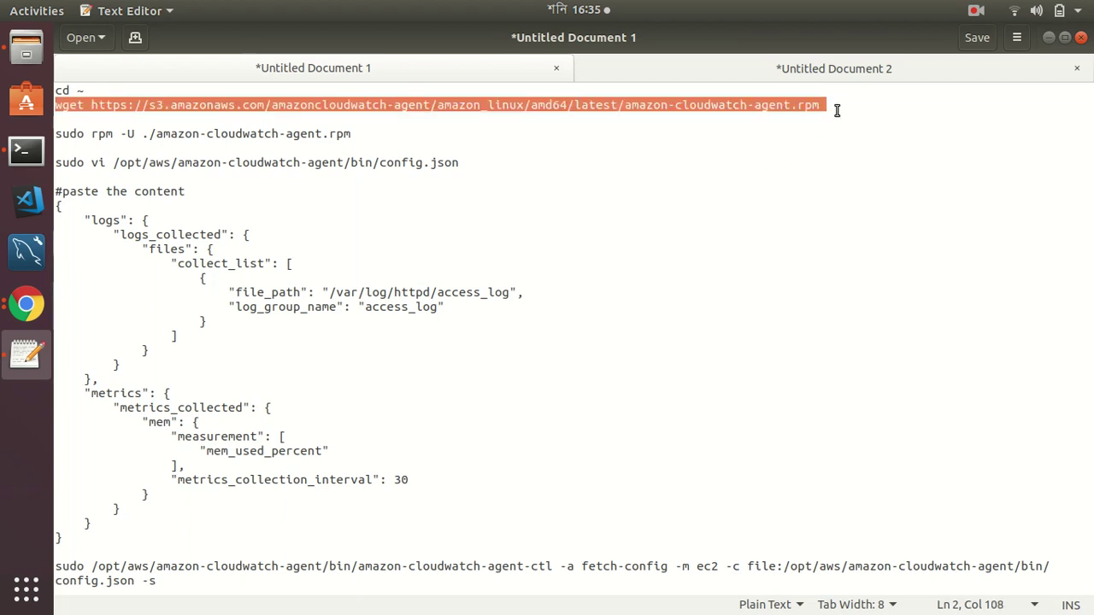
pyautogui.hotkey('alt', 'Tab')
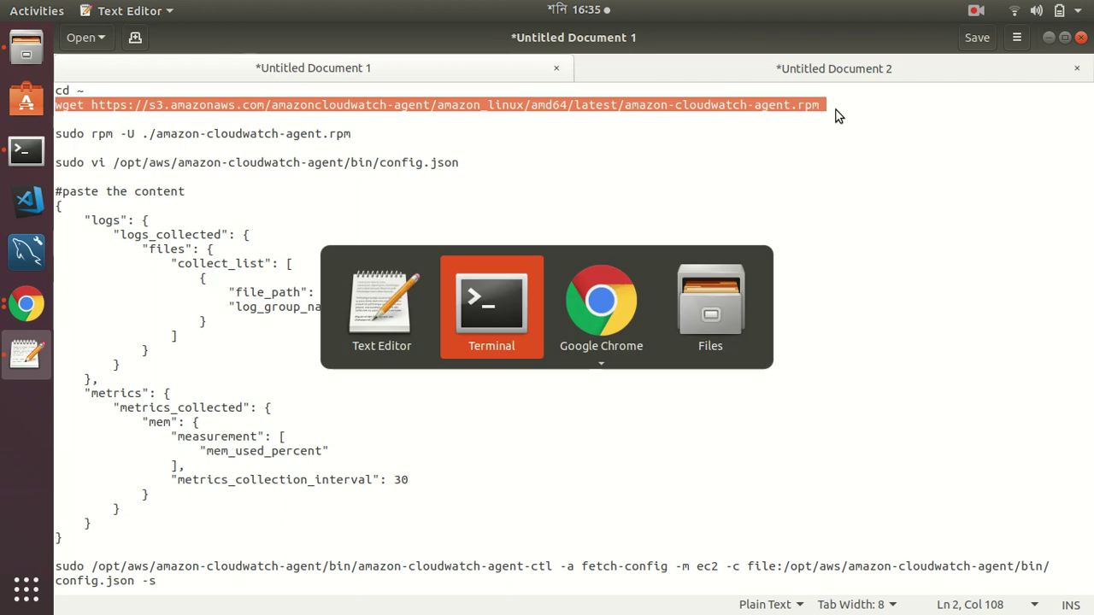
pyautogui.rightClick(308, 278)
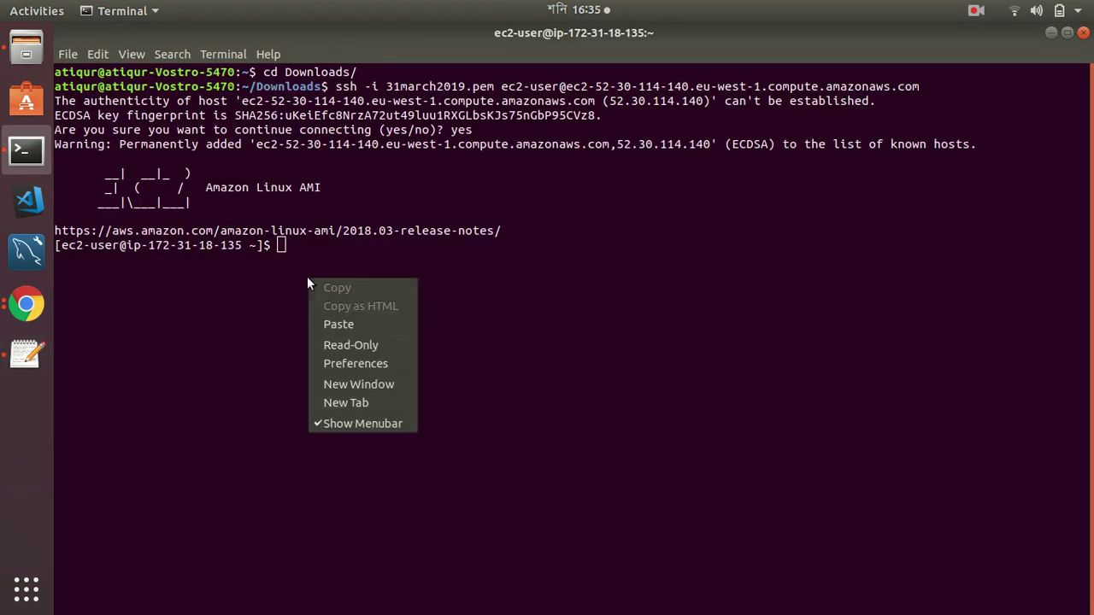
pyautogui.click(333, 317)
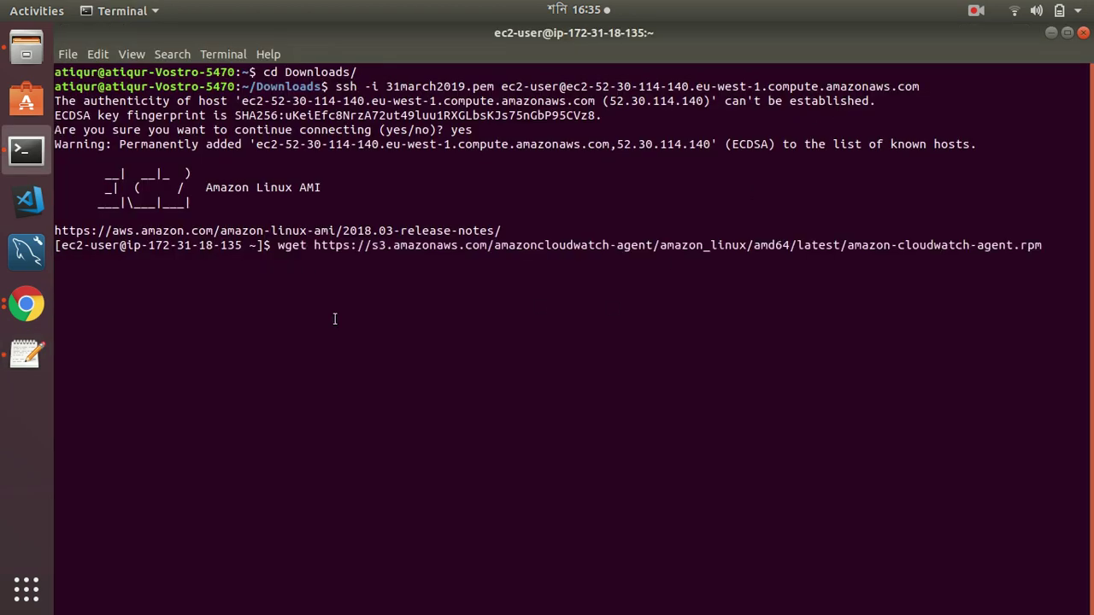
pyautogui.press('Return')
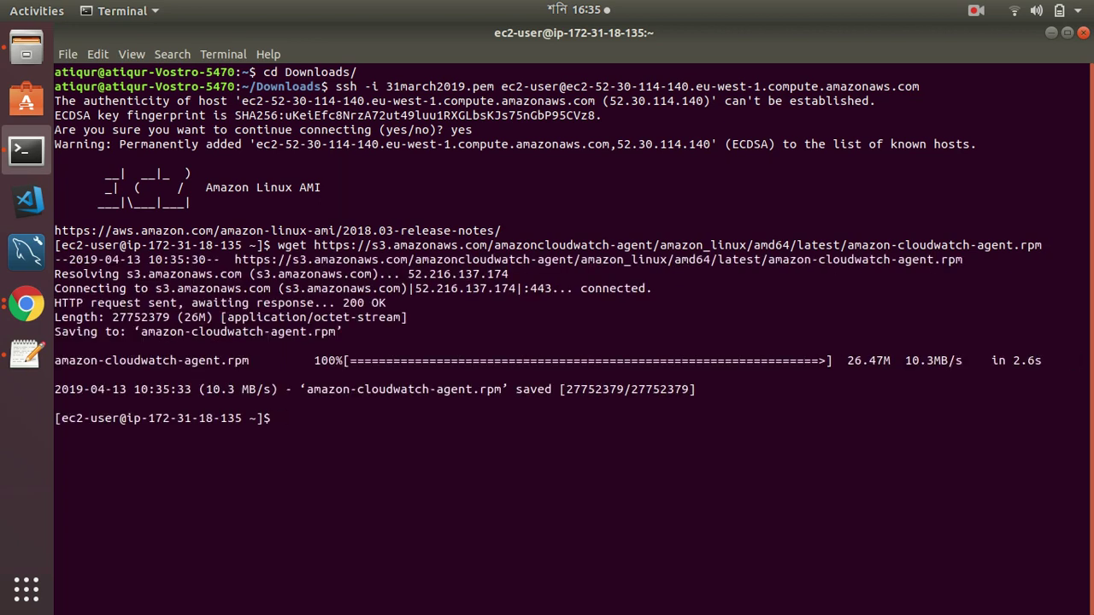
# Copy the command sudo rpm -U ./amazon-cloudwatch-agent.rpm from the notes and run it in the SSH session to install the agent
pyautogui.hotkey('alt', 'Tab')
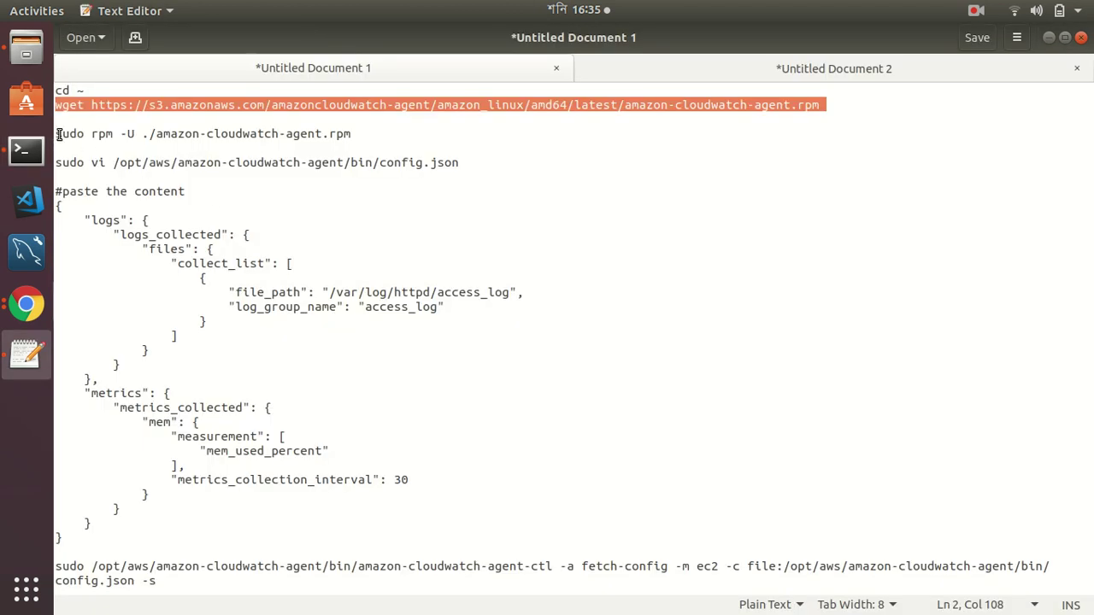
pyautogui.press('Down')
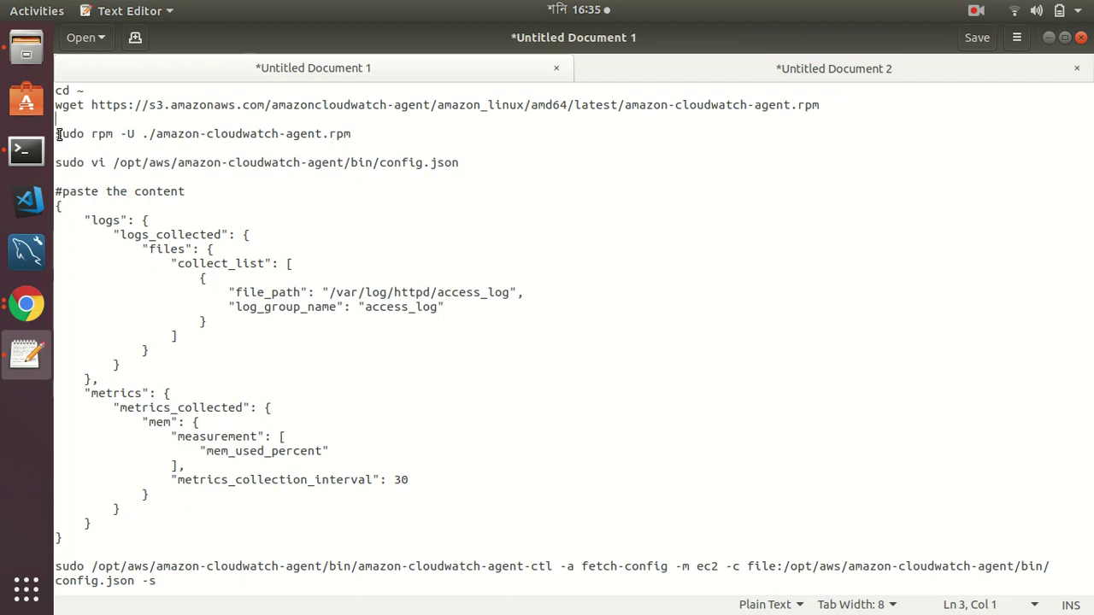
pyautogui.press('Down')
pyautogui.hotkey('shift', 'Right')
pyautogui.hotkey('shift', 'Right')
pyautogui.hotkey('shift', 'Right')
pyautogui.hotkey('shift', 'Right')
pyautogui.hotkey('shift', 'Right')
pyautogui.hotkey('shift', 'Right')
pyautogui.hotkey('shift', 'Right')
pyautogui.hotkey('shift', 'Right')
pyautogui.hotkey('shift', 'Right')
pyautogui.hotkey('shift', 'Right')
pyautogui.hotkey('shift', 'Right')
pyautogui.hotkey('shift', 'Right')
pyautogui.hotkey('shift', 'Right')
pyautogui.hotkey('shift', 'Right')
pyautogui.hotkey('shift', 'Right')
pyautogui.hotkey('shift', 'Right')
pyautogui.hotkey('shift', 'Right')
pyautogui.hotkey('shift', 'Right')
pyautogui.hotkey('shift', 'Right')
pyautogui.hotkey('shift', 'Right')
pyautogui.hotkey('shift', 'Right')
pyautogui.hotkey('shift', 'Right')
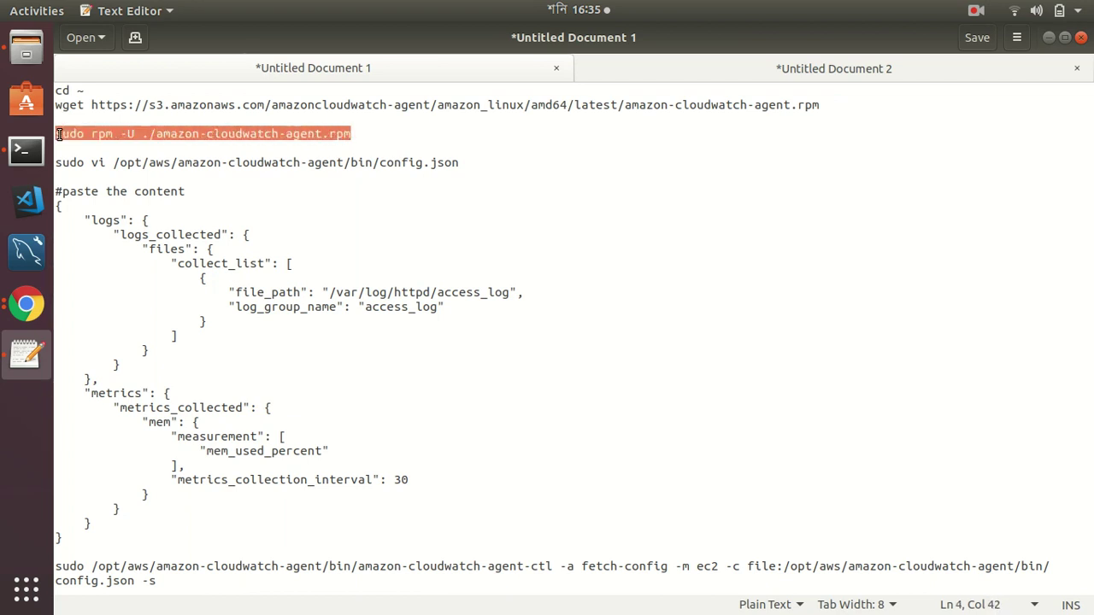
pyautogui.hotkey('alt', 'Tab')
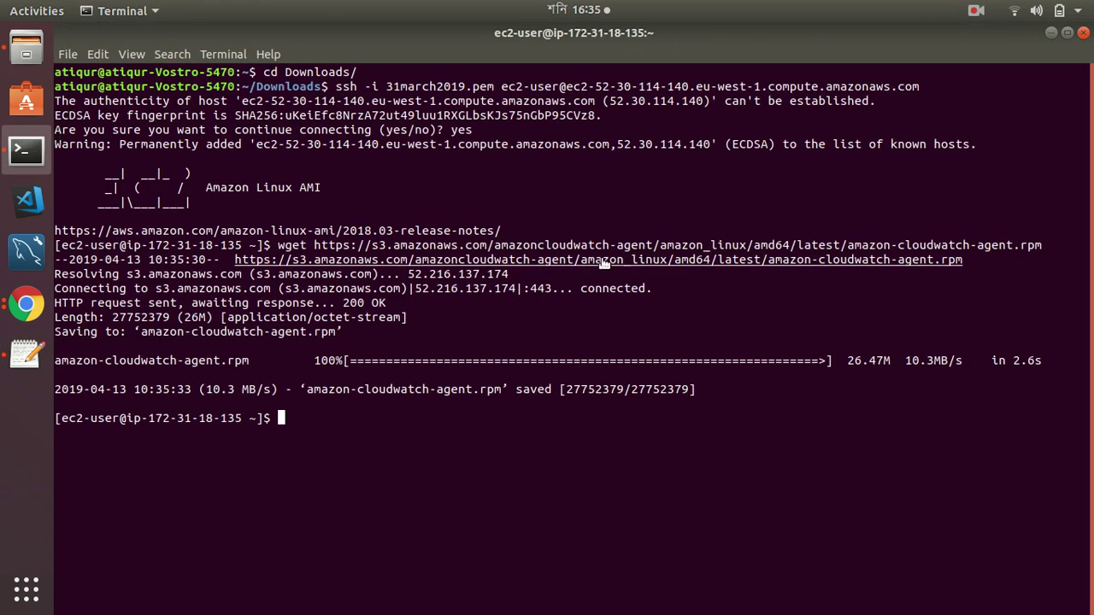
pyautogui.rightClick(303, 418)
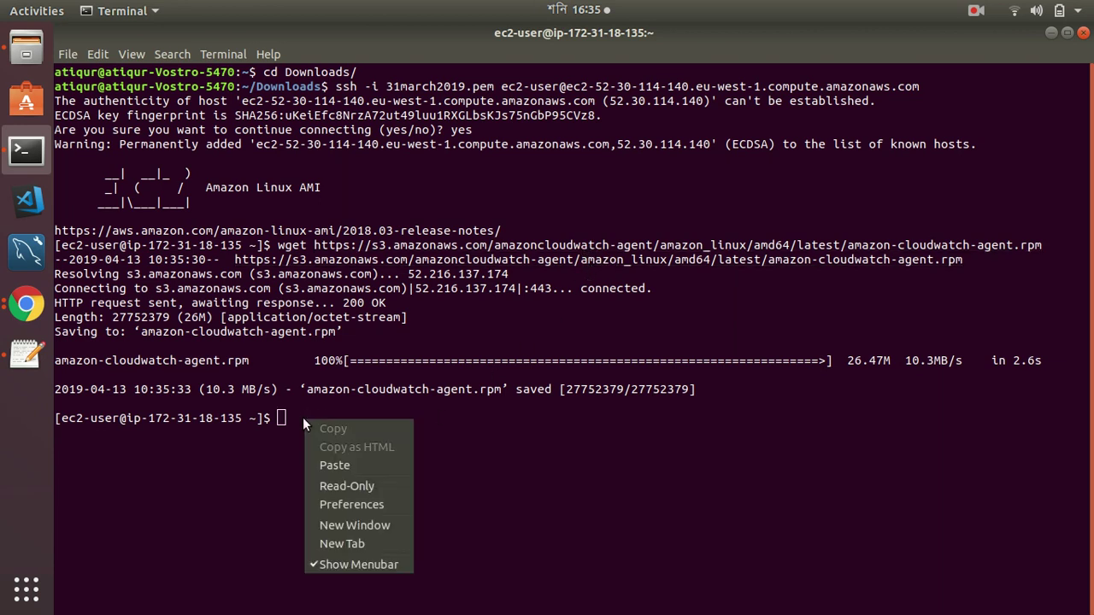
pyautogui.click(328, 466)
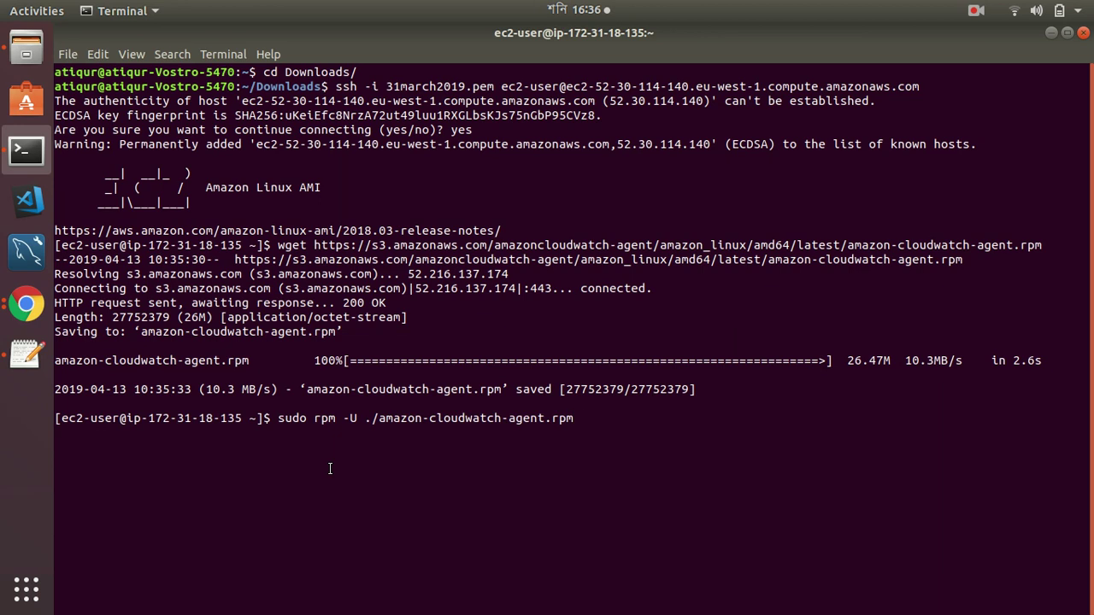
pyautogui.press('Return')
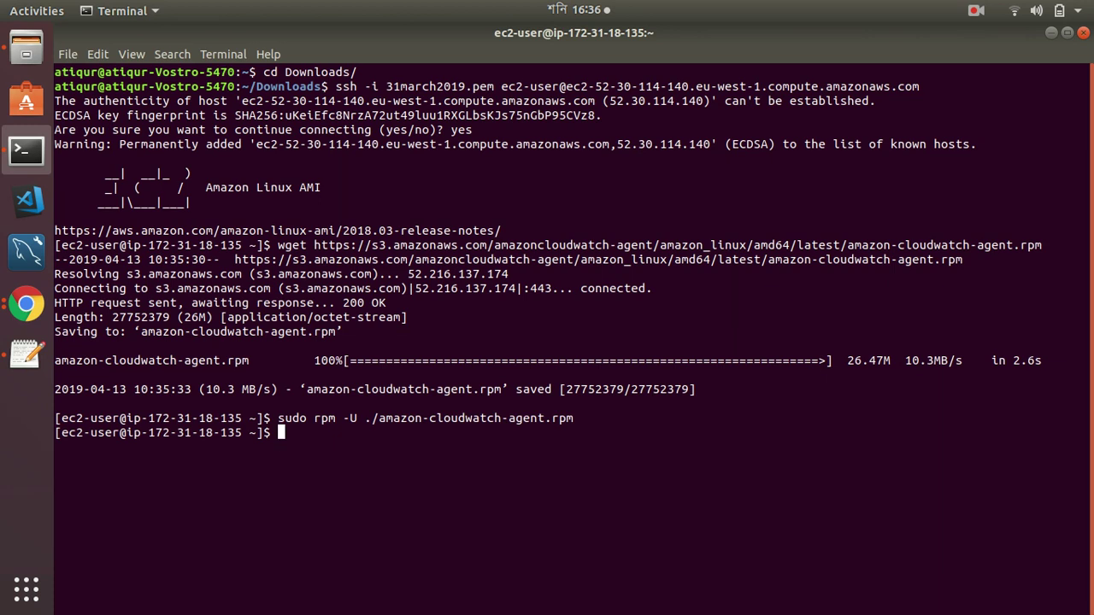
# Copy the sudo vi command from the notes and run it in Terminal to open /opt/aws/amazon-cloudwatch-agent/bin/config.json for editing
pyautogui.click(32, 358)
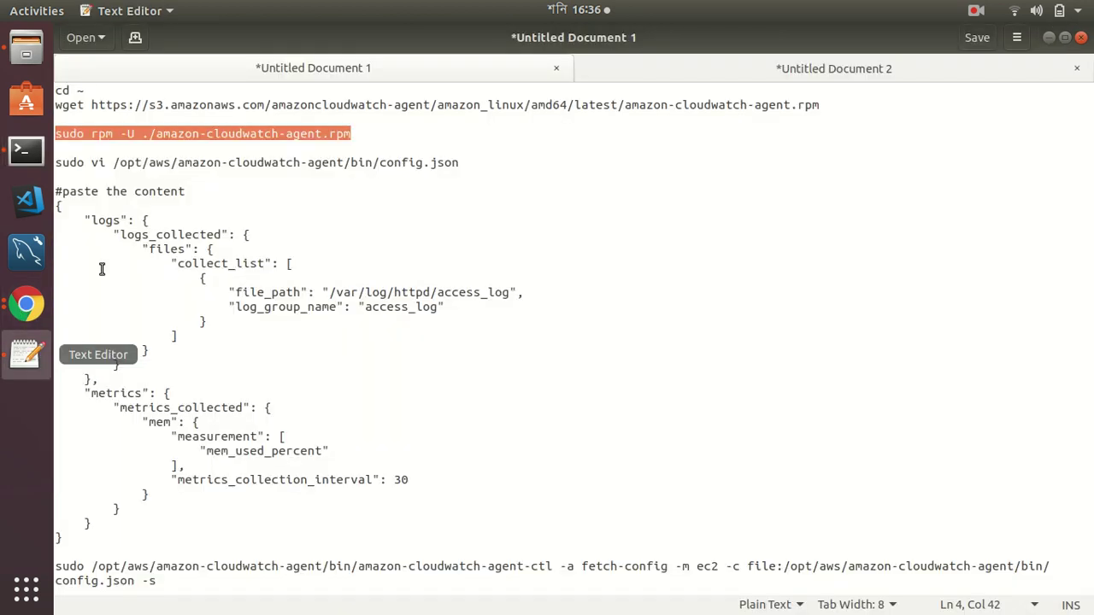
pyautogui.click(57, 162)
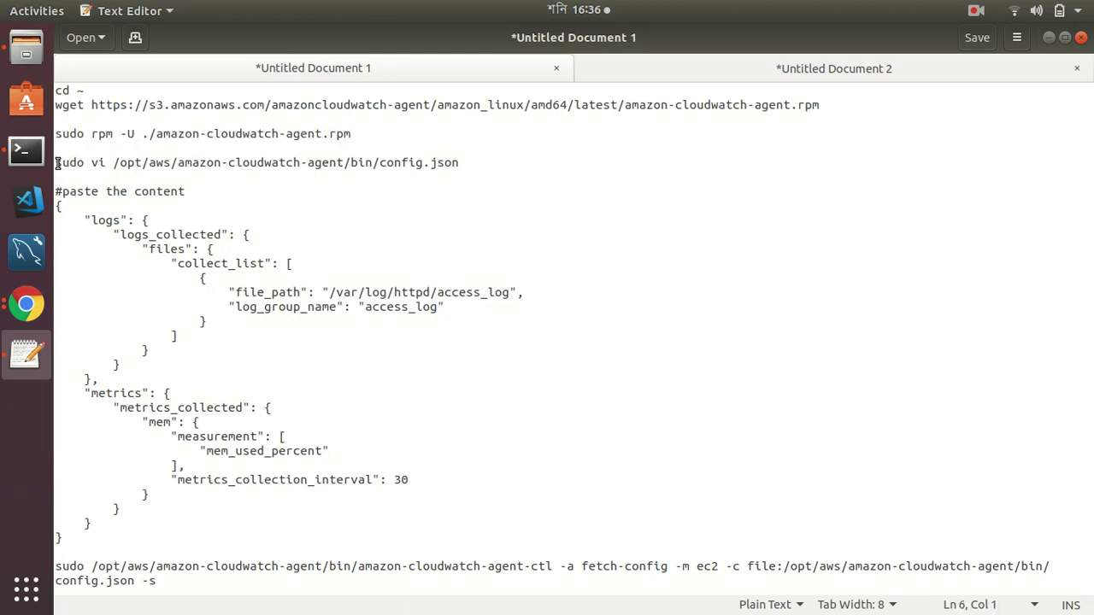
pyautogui.keyDown('shift'); pyautogui.click(471, 162); pyautogui.keyUp('shift')
pyautogui.hotkey('ctrl', 'c')
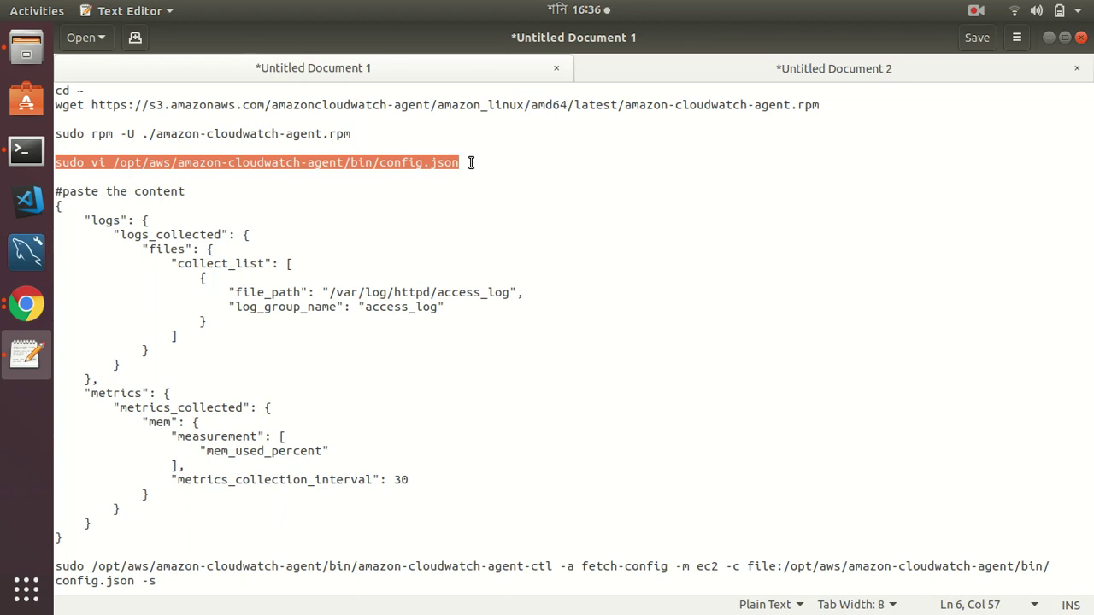
pyautogui.click(24, 151)
pyautogui.rightClick(348, 446)
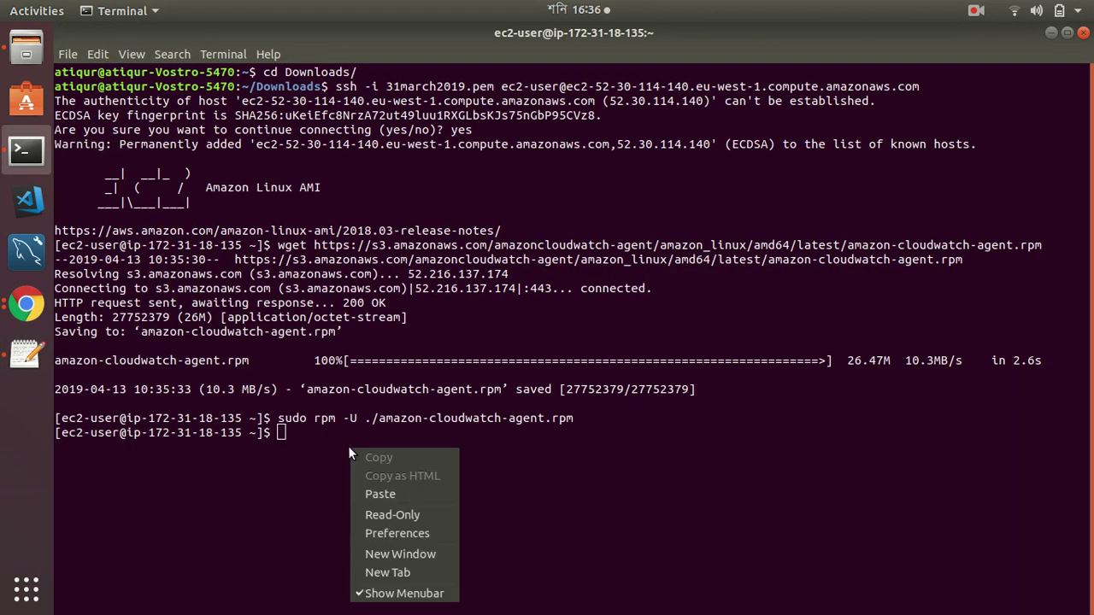
pyautogui.click(367, 494)
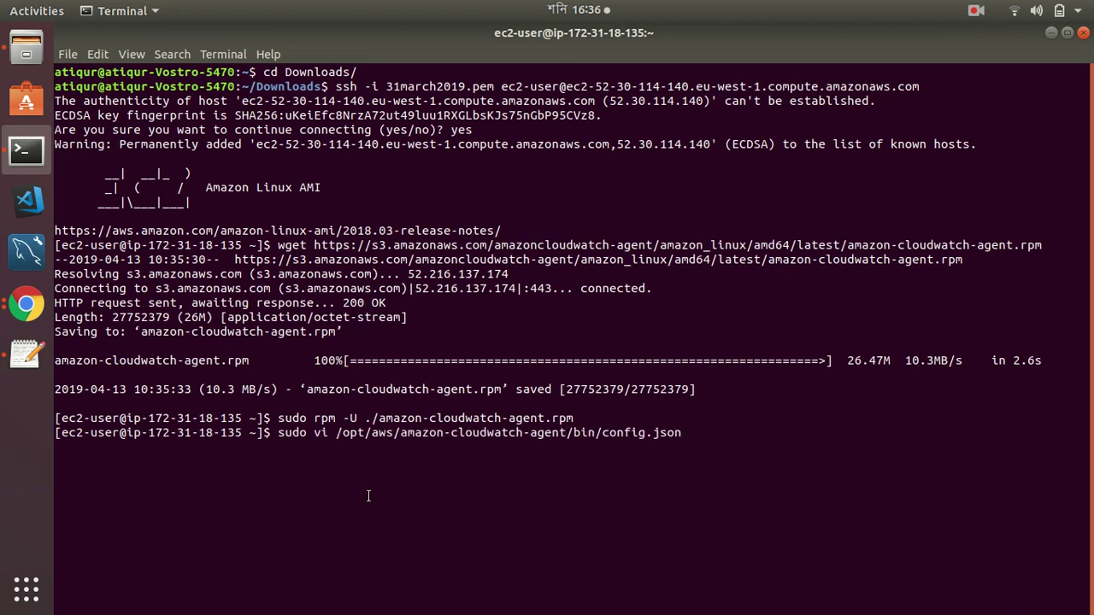
pyautogui.press('Return')
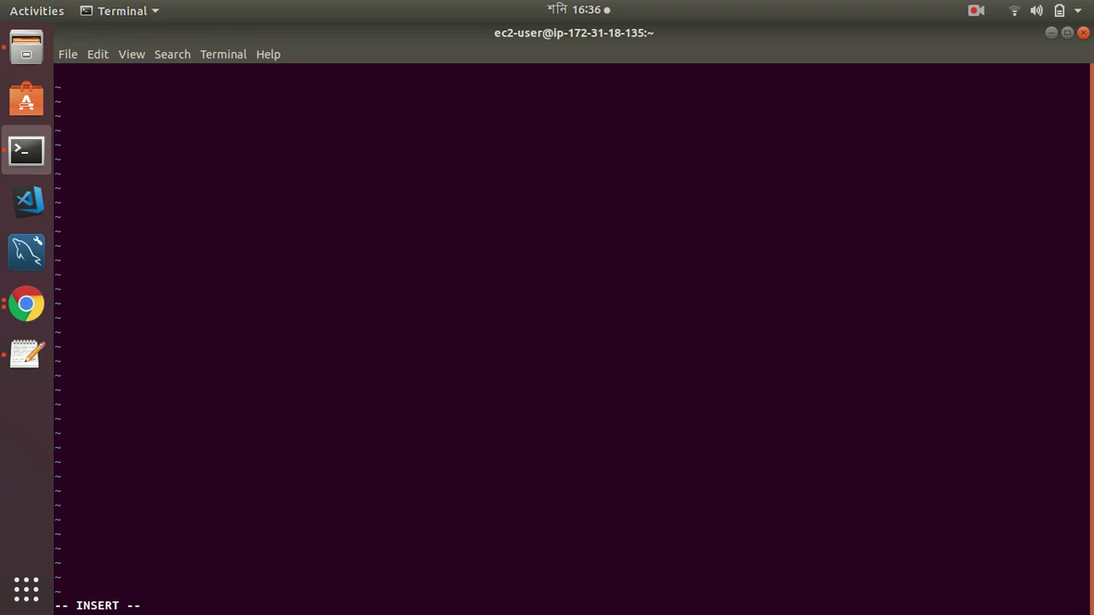
# Copy the whole JSON block with the logs and metrics sections from the notes and paste it into config.json in vi
pyautogui.click(25, 354)
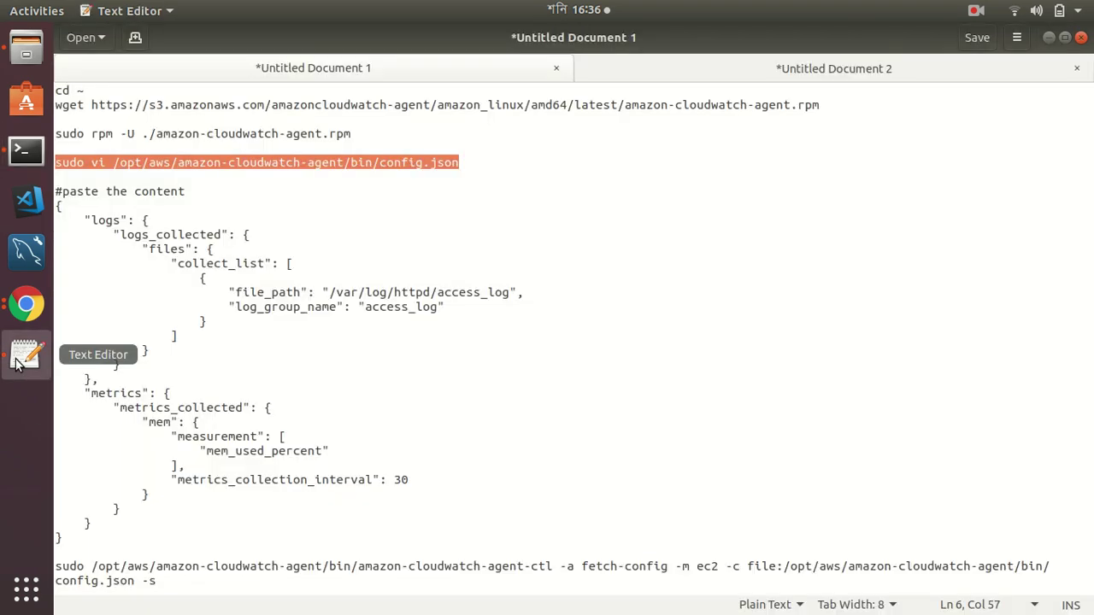
pyautogui.click(57, 206)
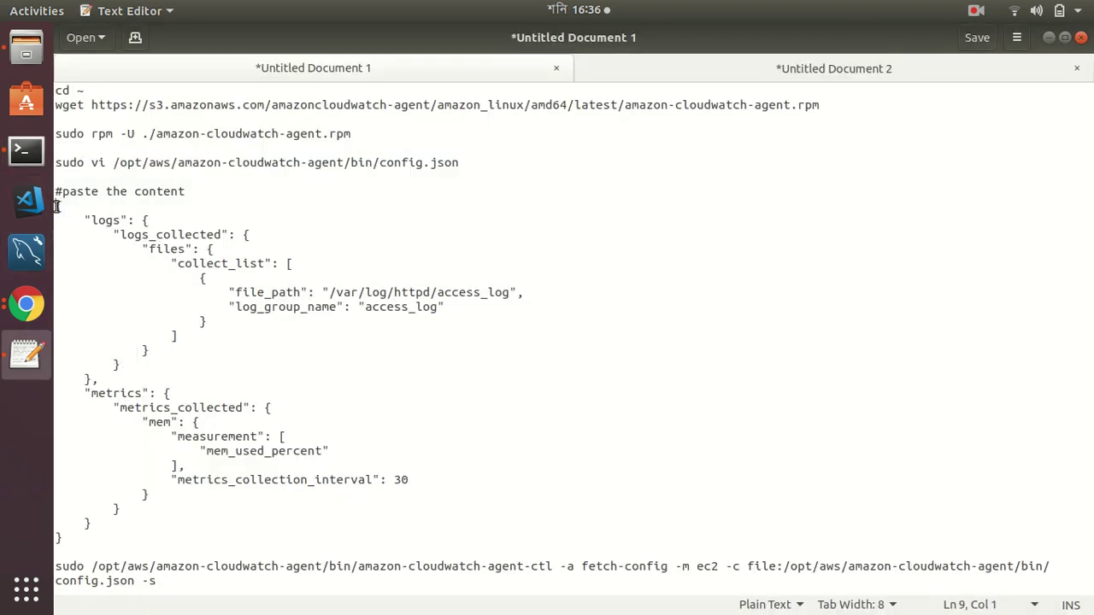
pyautogui.keyDown('shift'); pyautogui.click(111, 535); pyautogui.keyUp('shift')
pyautogui.hotkey('ctrl', 'c')
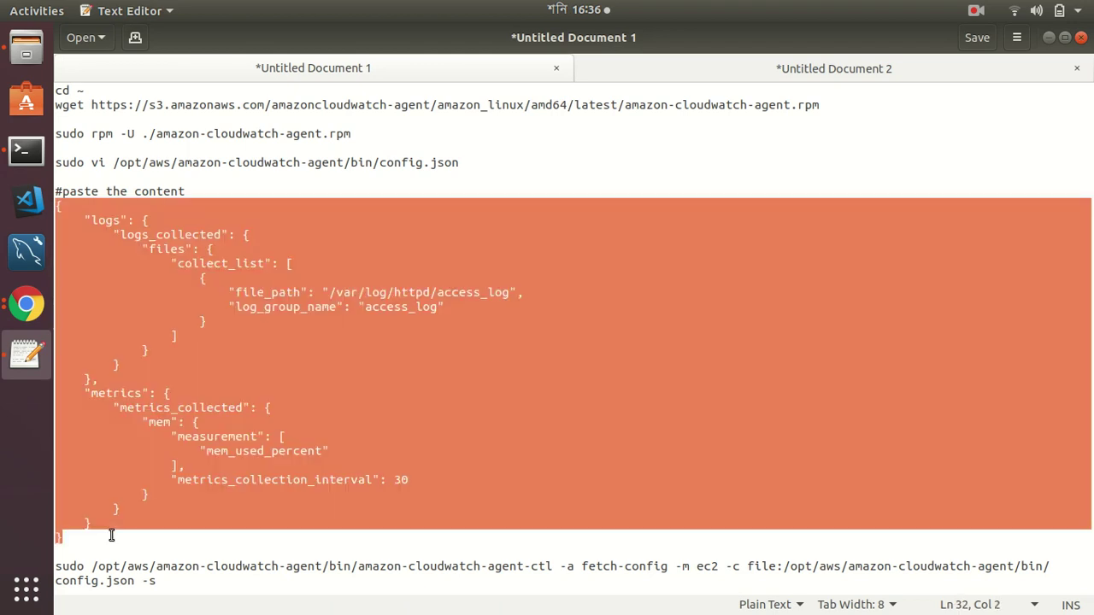
pyautogui.click(25, 150)
pyautogui.rightClick(219, 246)
pyautogui.click(238, 287)
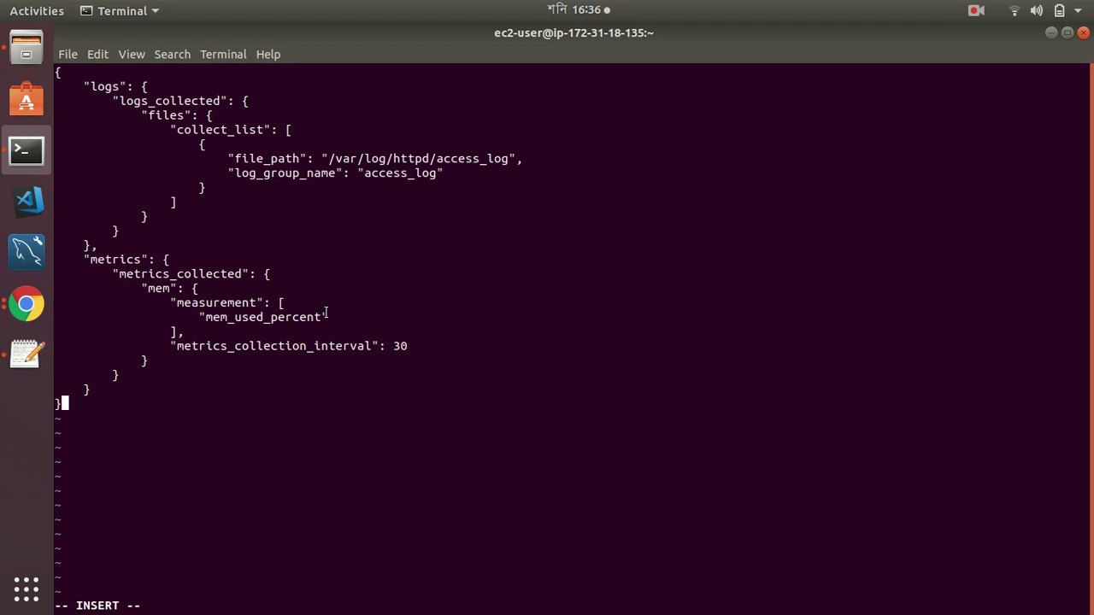
# Check the mem_used_percent and metrics_collection_interval entries in config.json, and save and quit the file with :wq
pyautogui.doubleClick(247, 317)
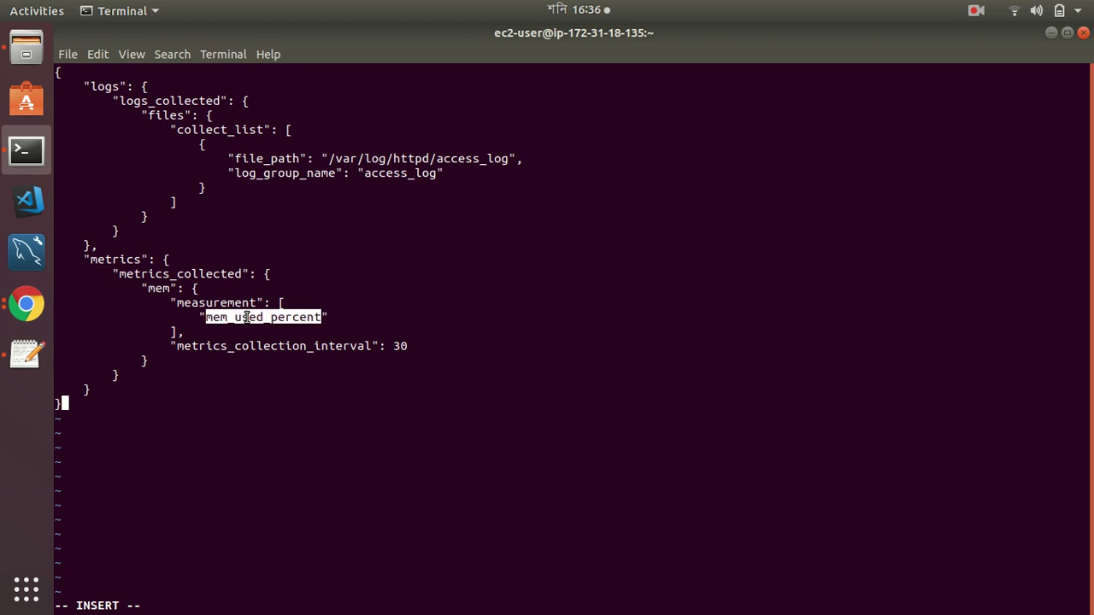
pyautogui.doubleClick(254, 347)
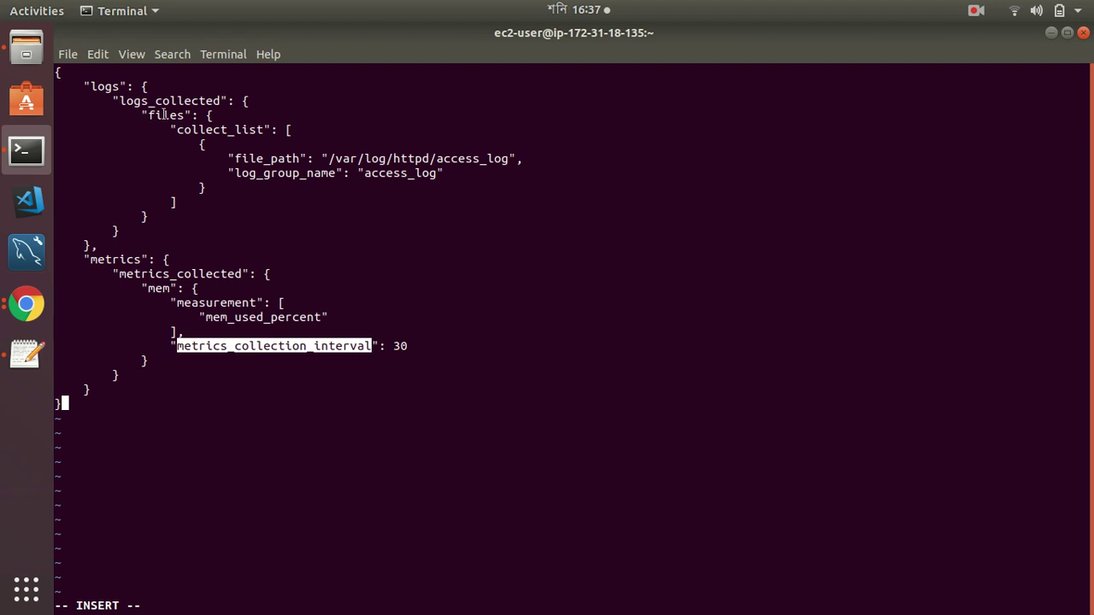
pyautogui.click(295, 411)
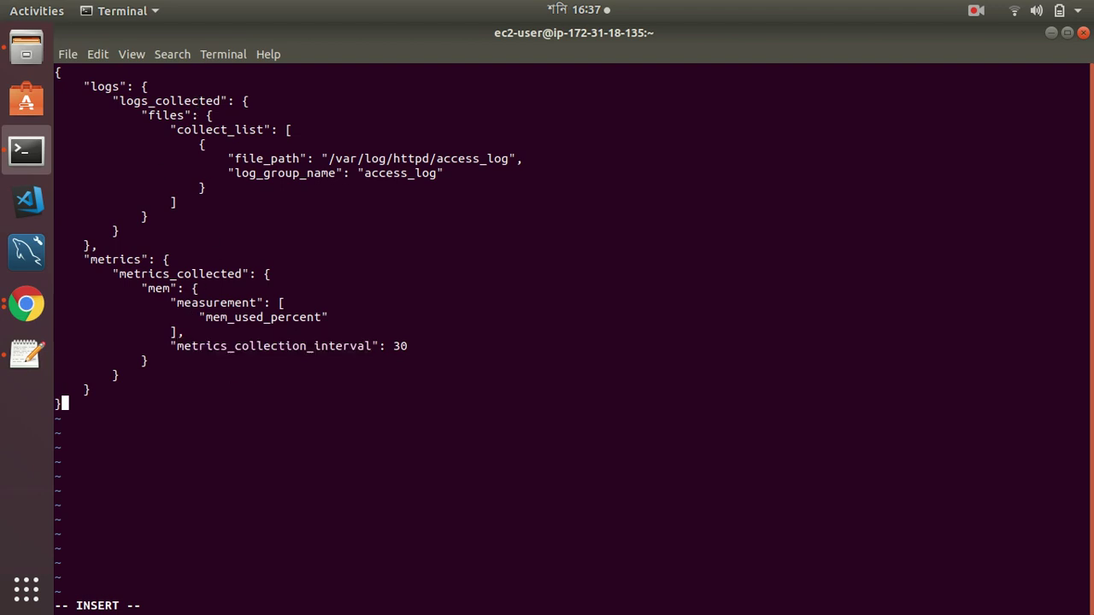
pyautogui.press('Escape')
pyautogui.write(':wq')
pyautogui.press('Return')
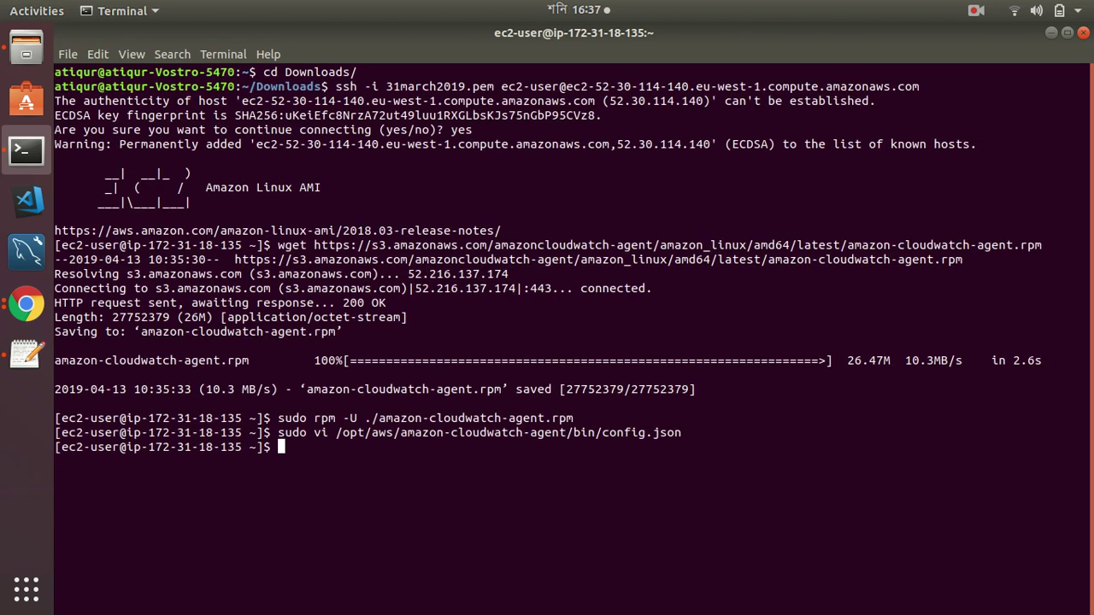
# Copy the amazon-cloudwatch-agent-ctl fetch-config command from the notes and run it in Terminal to start the agent with config.json
pyautogui.click(28, 355)
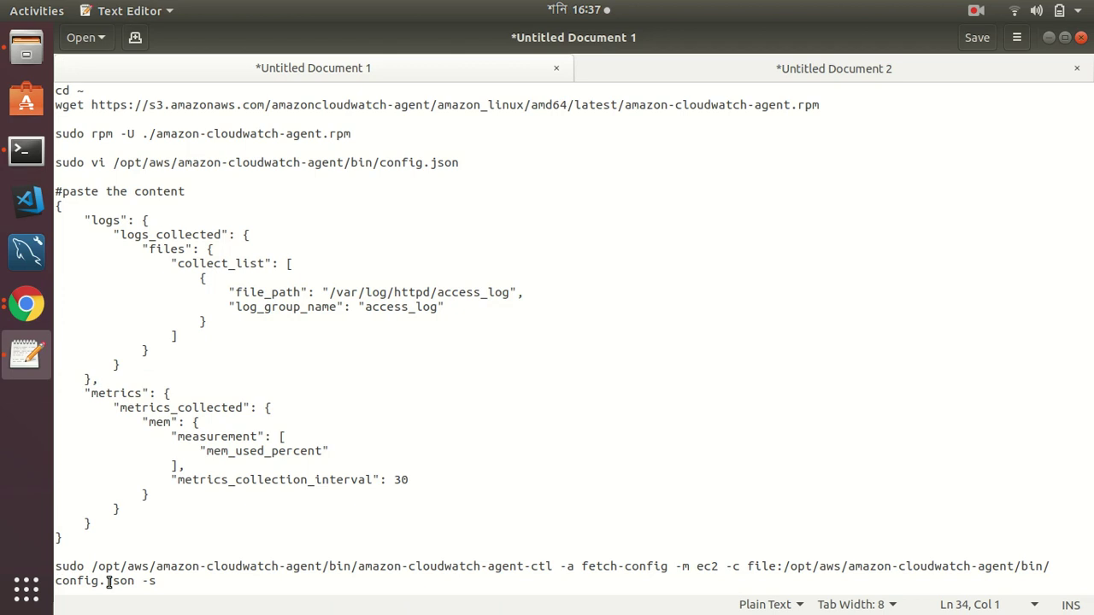
pyautogui.keyDown('shift'); pyautogui.click(159, 580); pyautogui.keyUp('shift')
pyautogui.hotkey('ctrl', 'c')
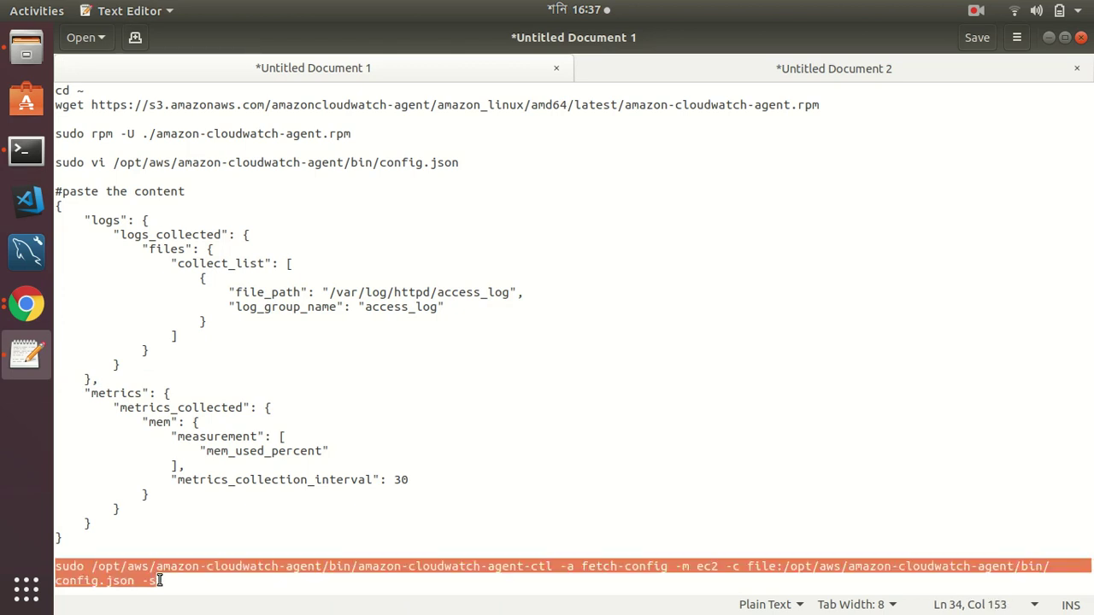
pyautogui.click(31, 156)
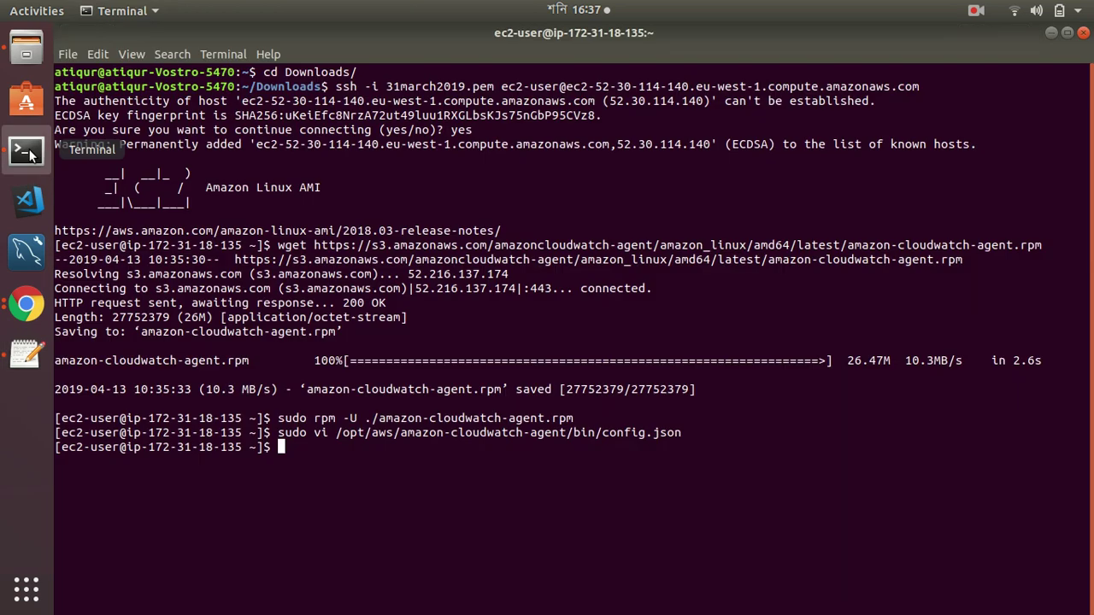
pyautogui.rightClick(328, 450)
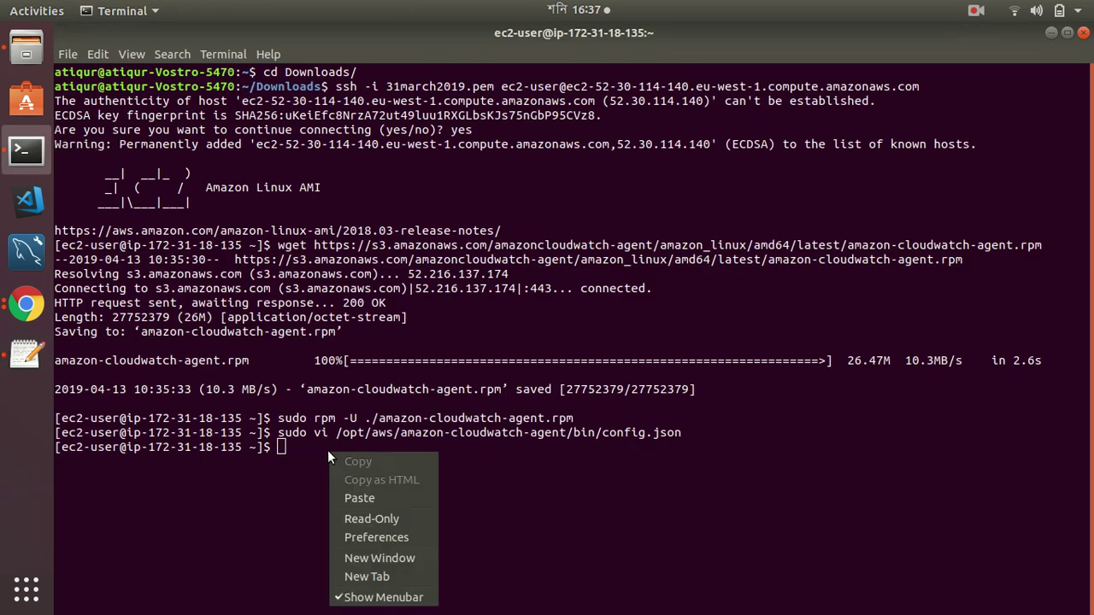
pyautogui.click(345, 500)
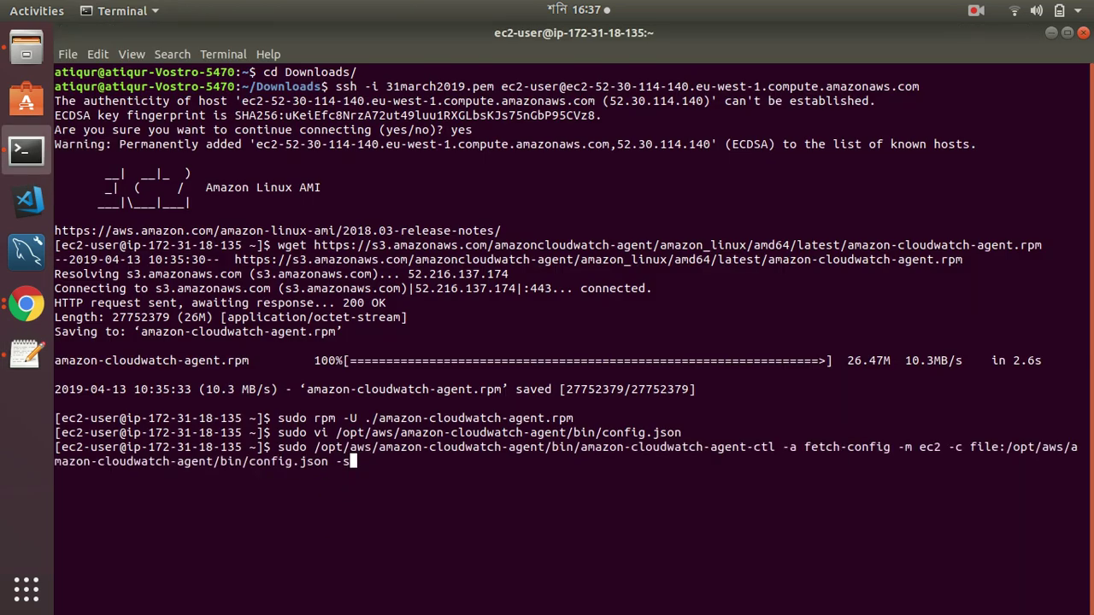
pyautogui.press('Return')
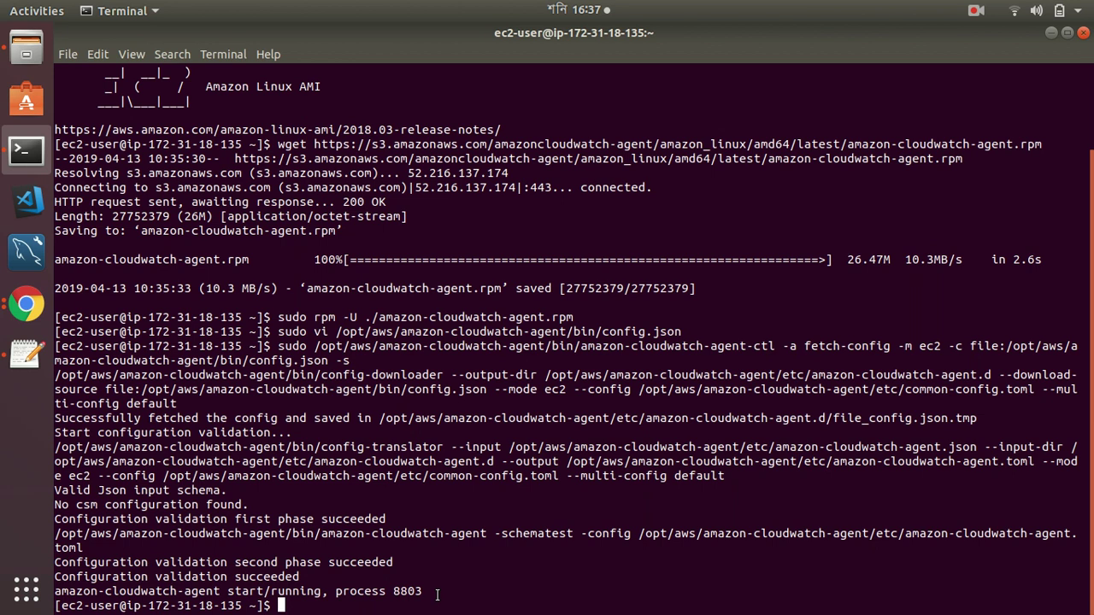
# Clear the Terminal screen, switch to Chrome and open the CloudWatch service from the IAM console
pyautogui.write('clear')
pyautogui.press('Return')
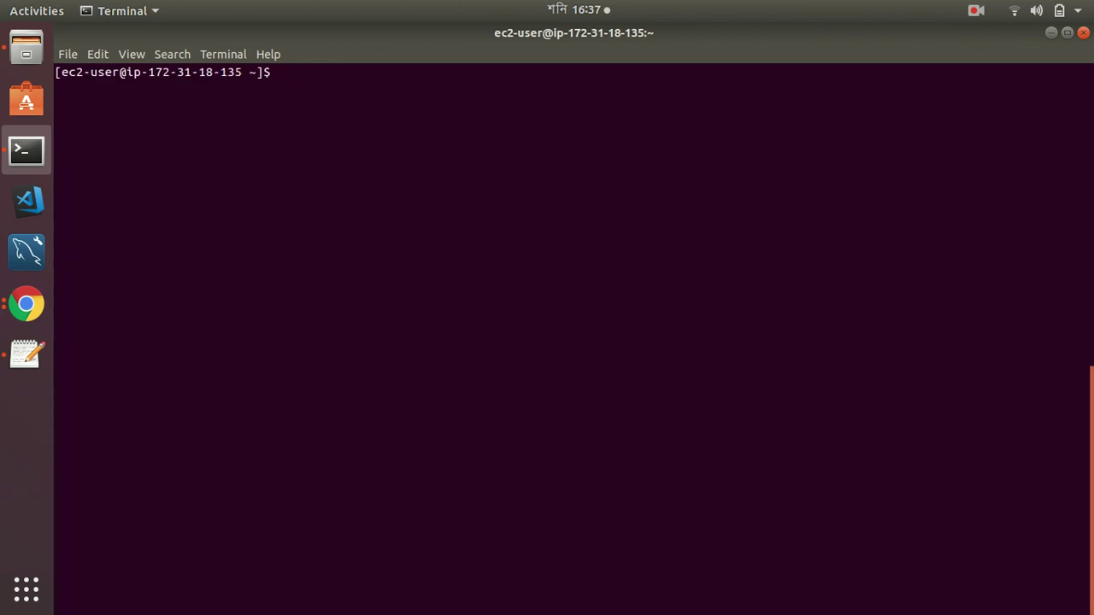
pyautogui.click(34, 305)
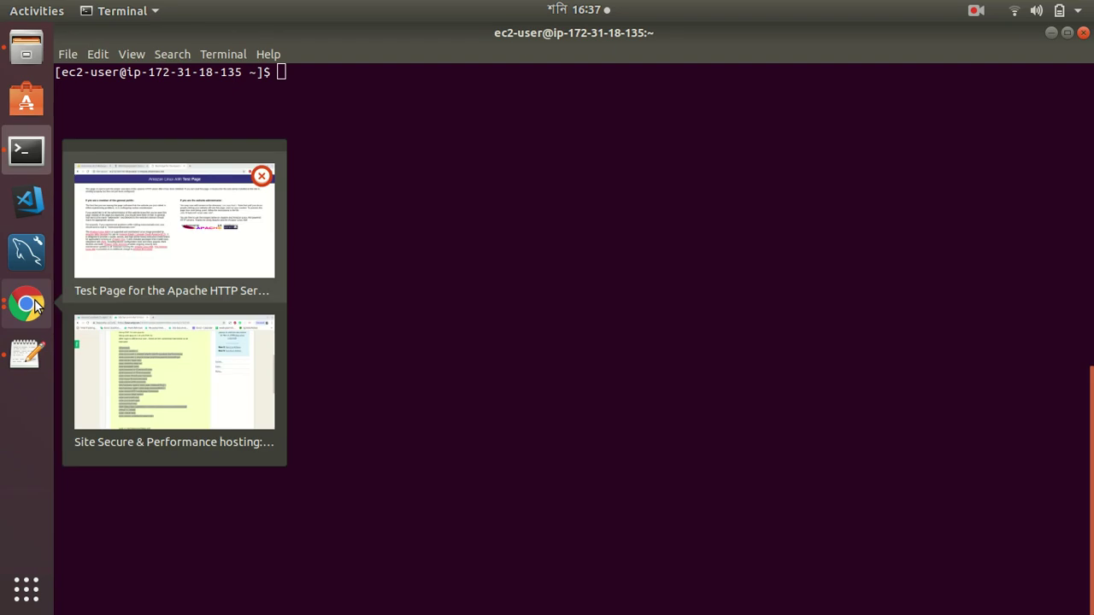
pyautogui.click(118, 241)
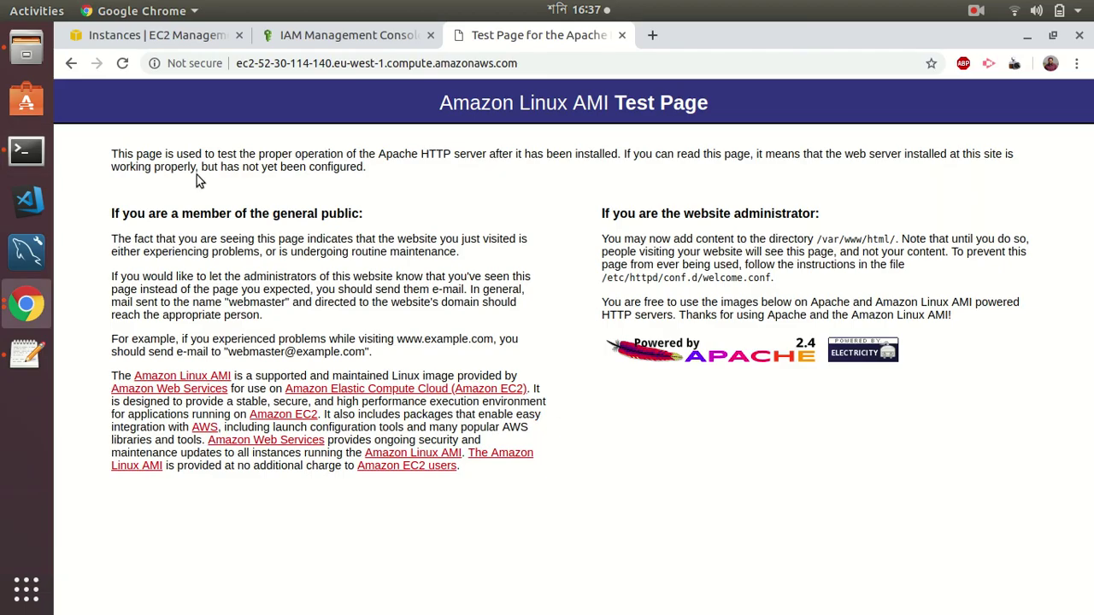
pyautogui.click(317, 39)
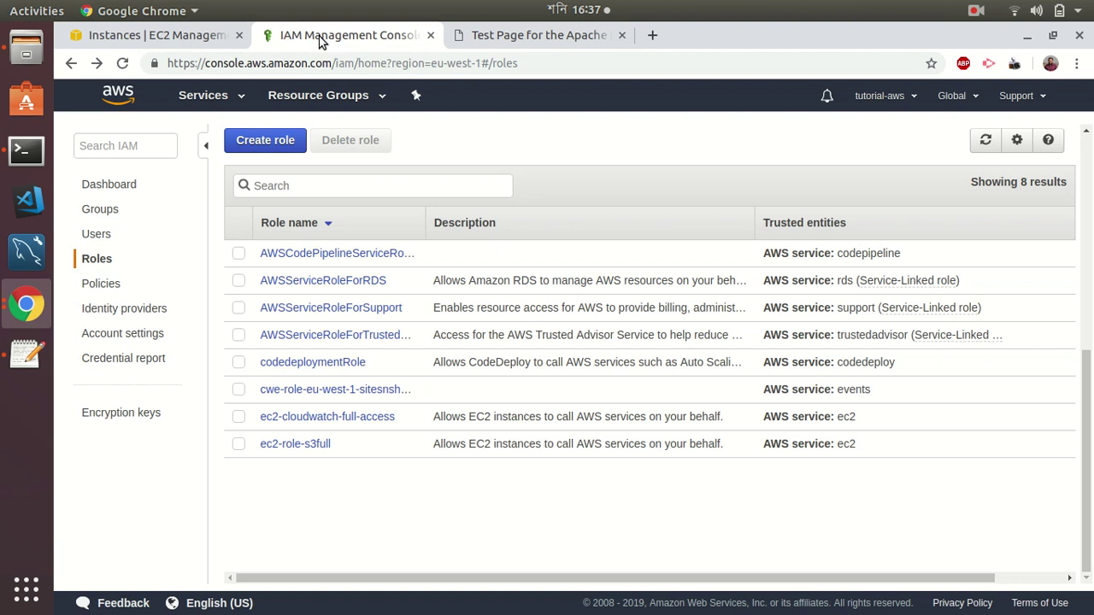
pyautogui.click(205, 95)
pyautogui.write('clou')
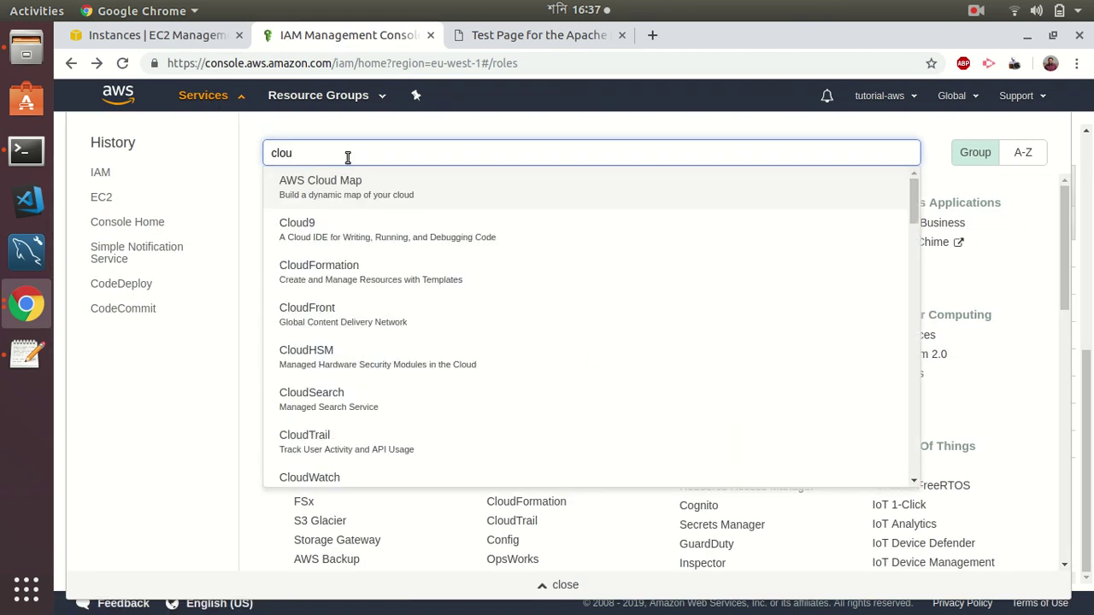
pyautogui.write('dwa')
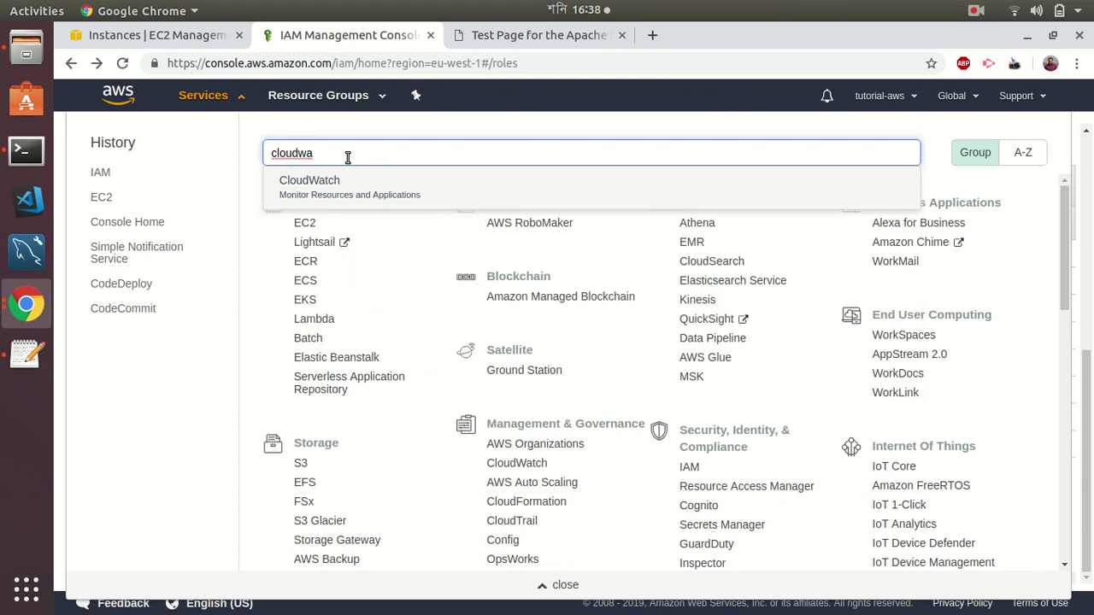
pyautogui.click(338, 186)
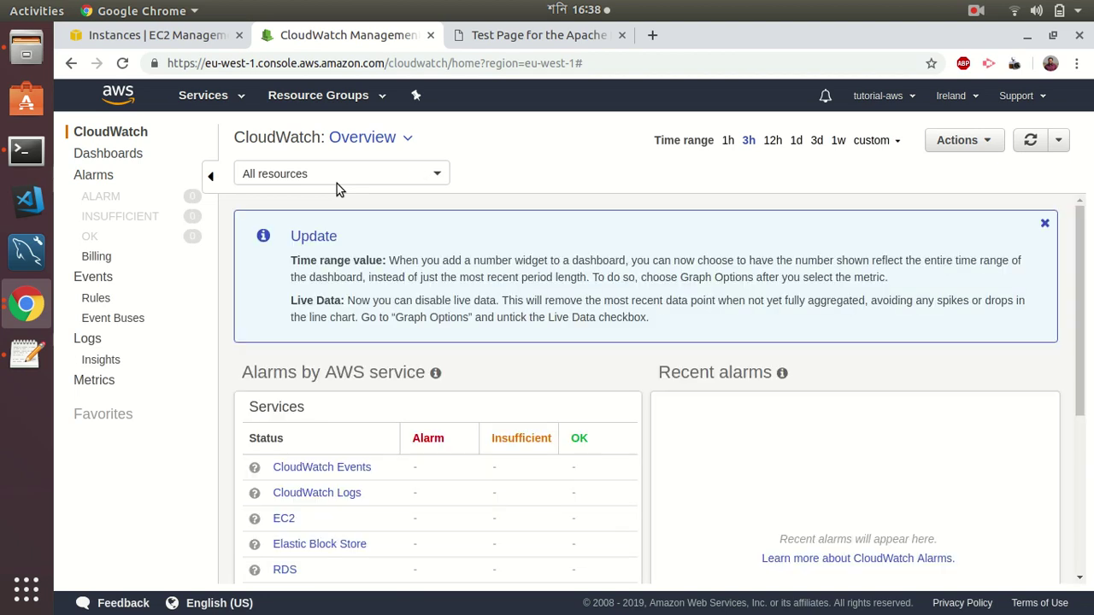
# Open the CloudWatch metrics and drill down to the host metrics in the CWAgent custom namespace
pyautogui.click(93, 384)
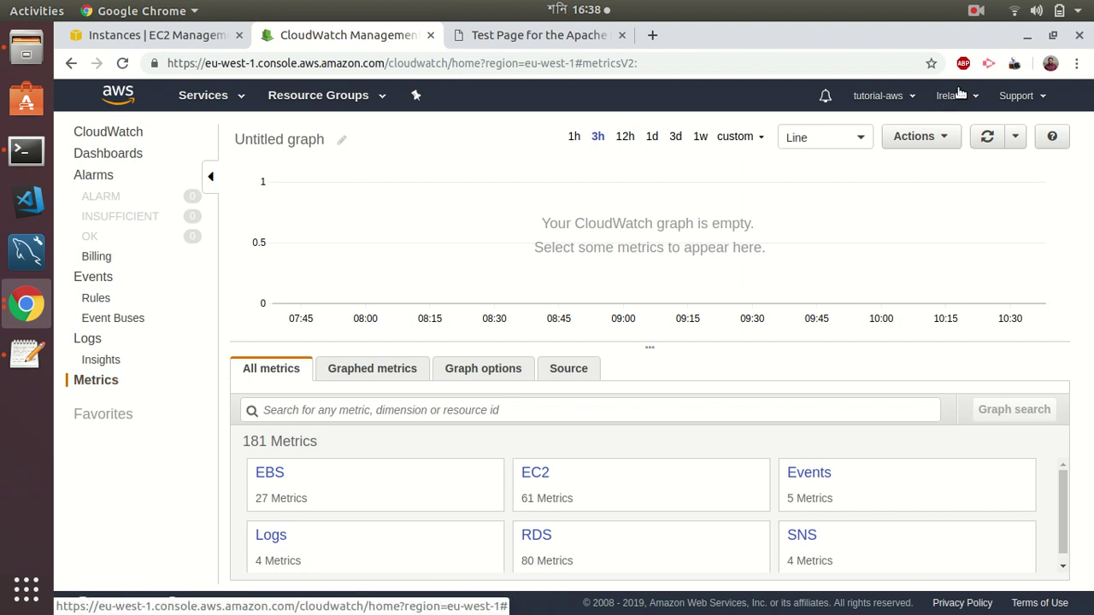
pyautogui.click(976, 11)
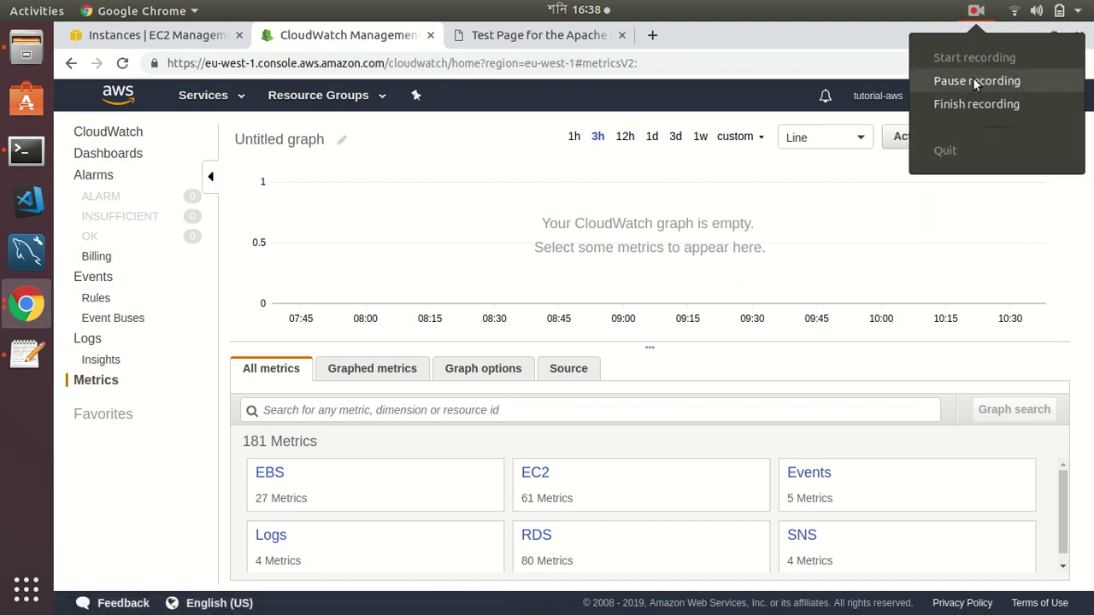
pyautogui.click(975, 81)
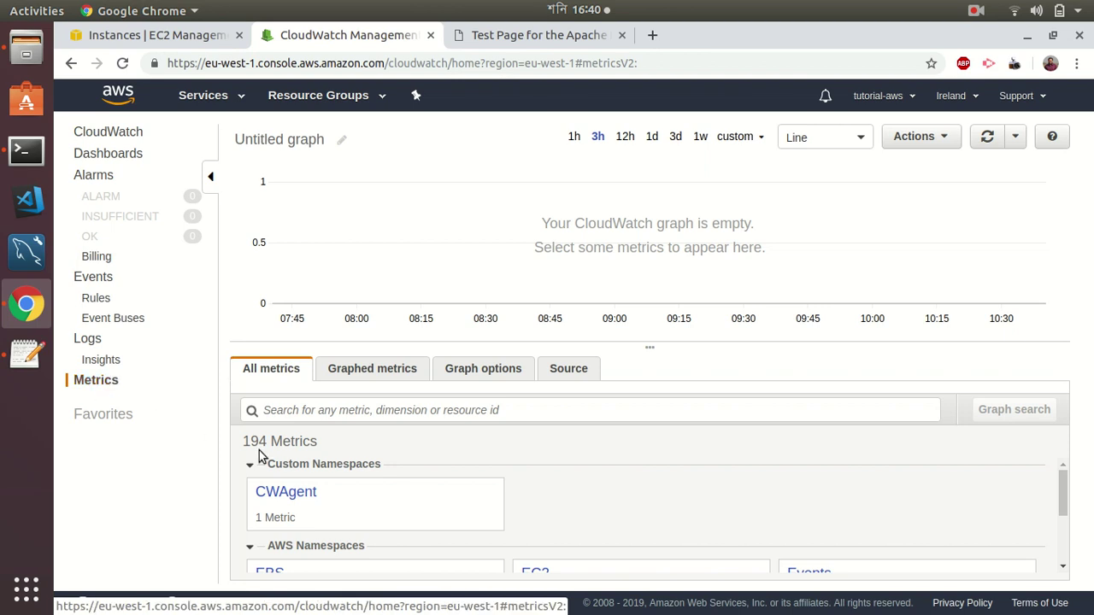
pyautogui.click(299, 503)
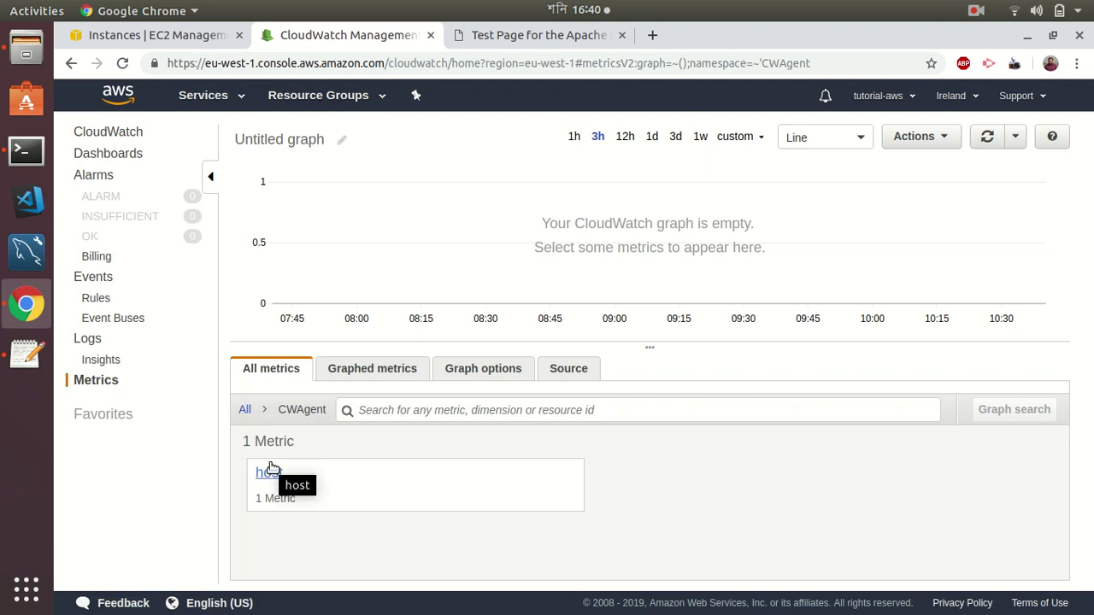
pyautogui.click(268, 471)
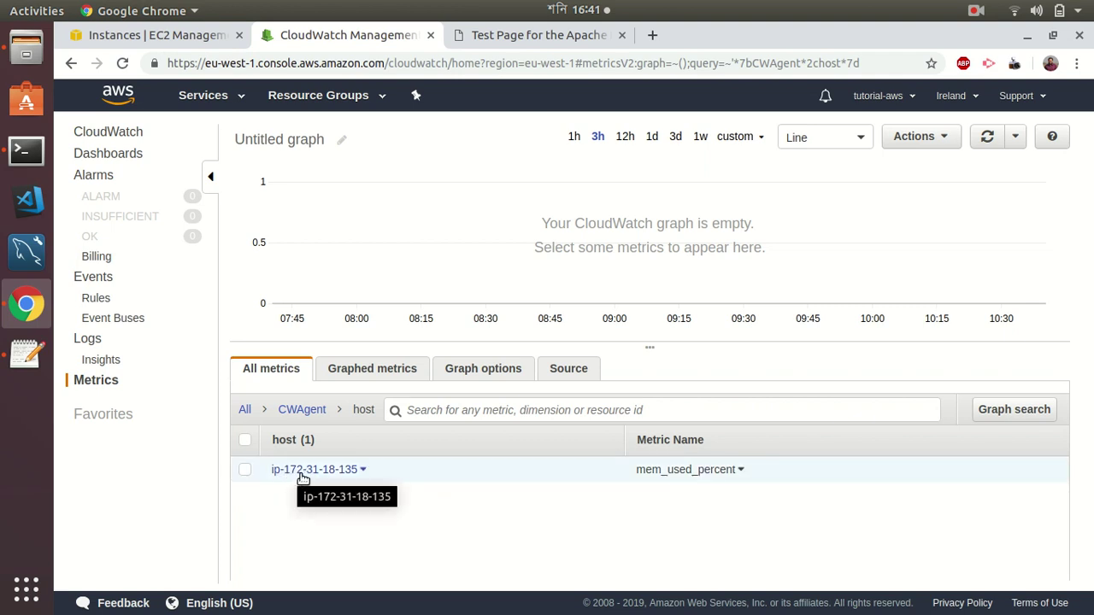
# Copy the instance's private IP 172.31.18.135 from the EC2 Instances page and filter the CWAgent host metrics by it
pyautogui.click(178, 41)
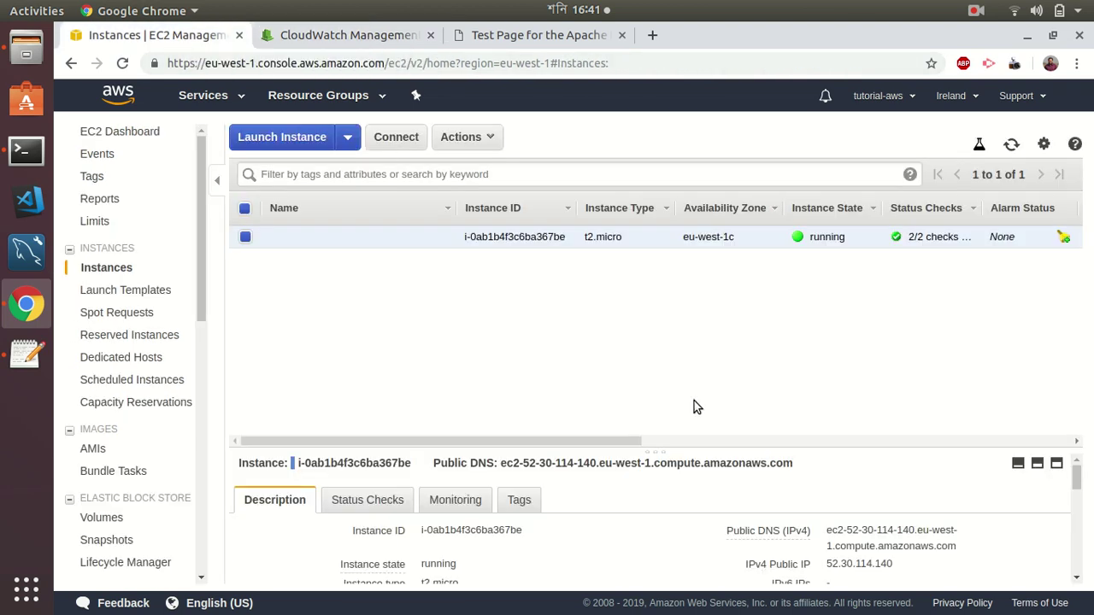
pyautogui.scroll(-2, 1079, 583)
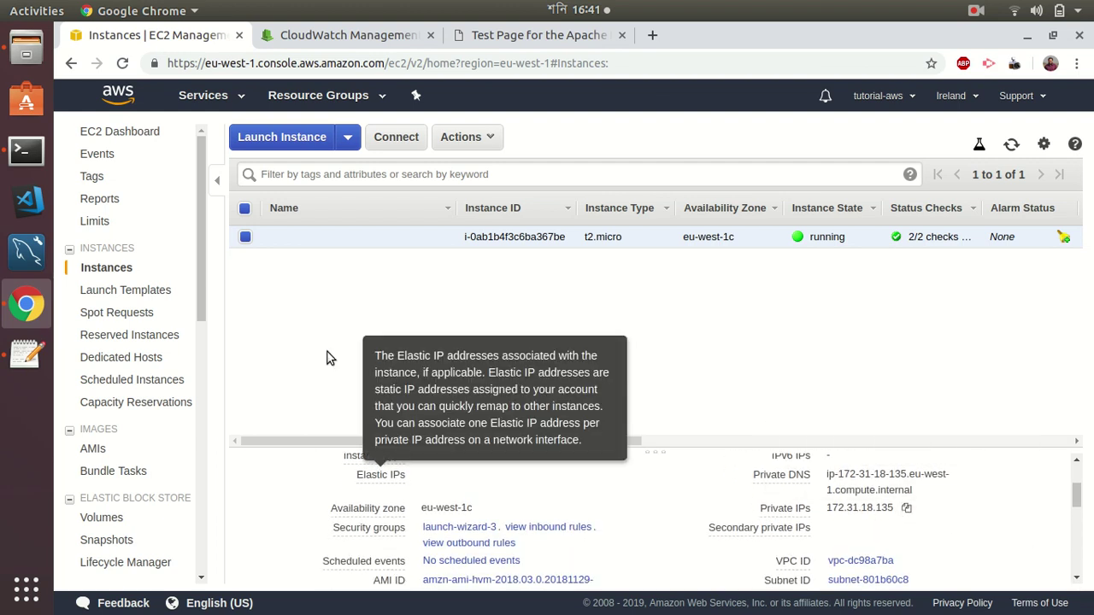
pyautogui.click(908, 513)
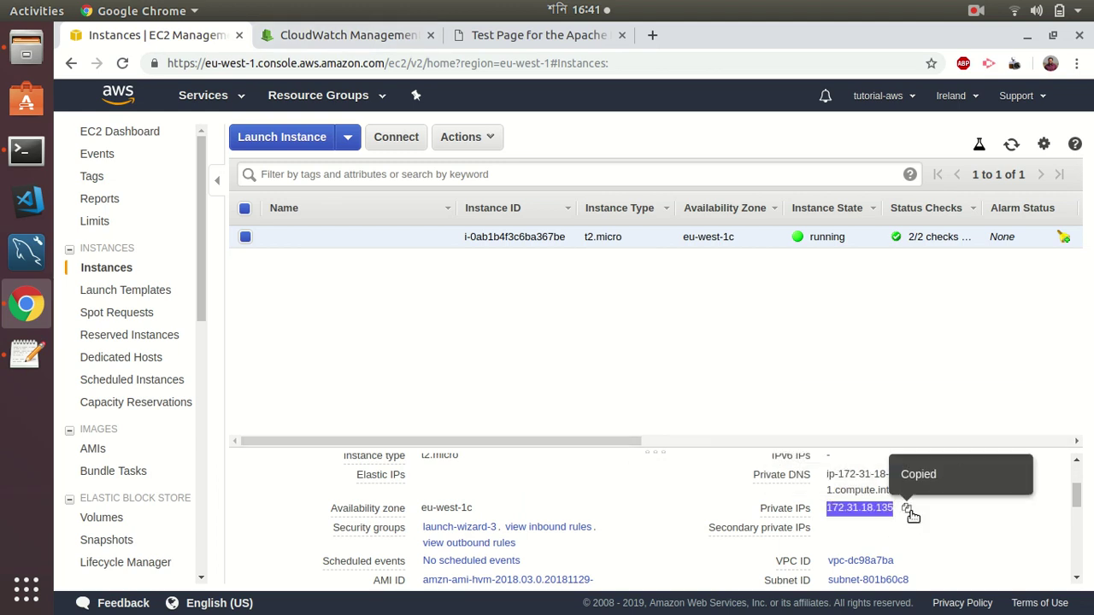
pyautogui.click(348, 38)
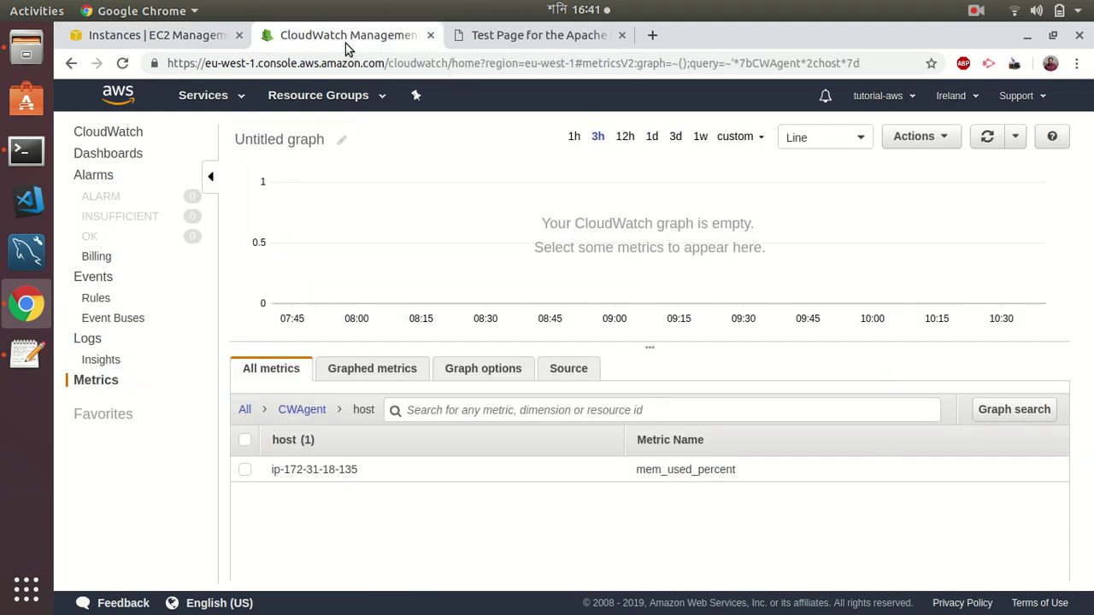
pyautogui.click(411, 411)
pyautogui.hotkey('ctrl', 'v')
pyautogui.press('Return')
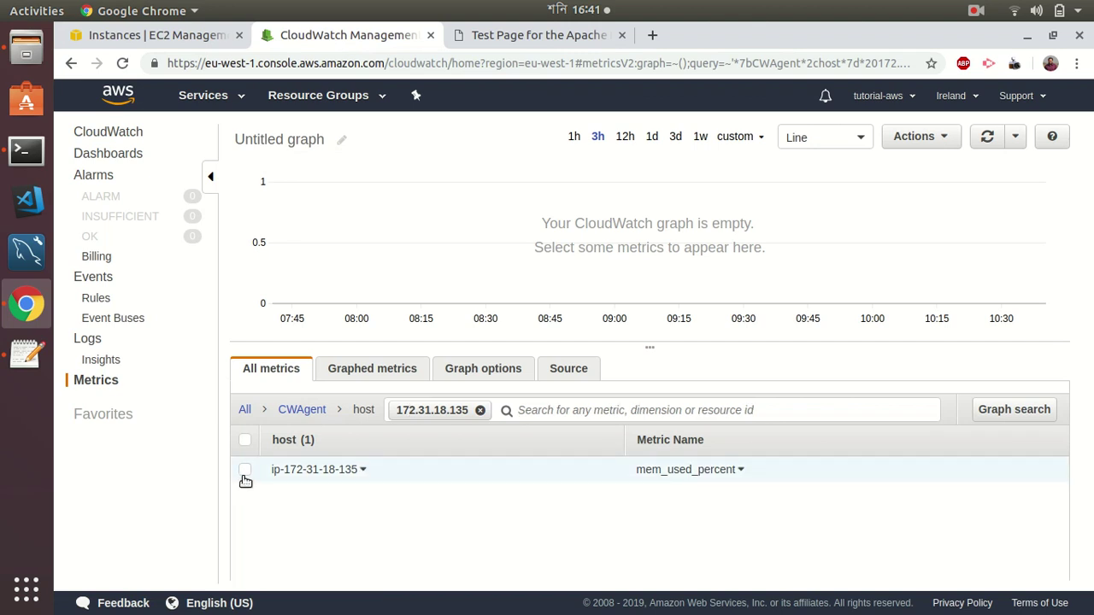
pyautogui.click(245, 472)
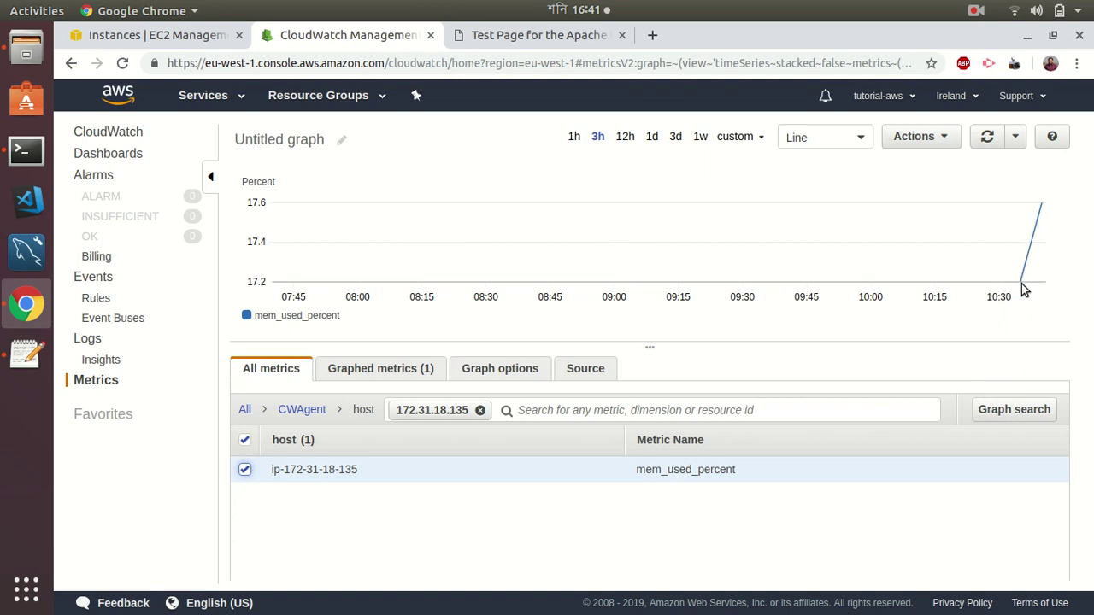
pyautogui.moveTo(1022, 278)
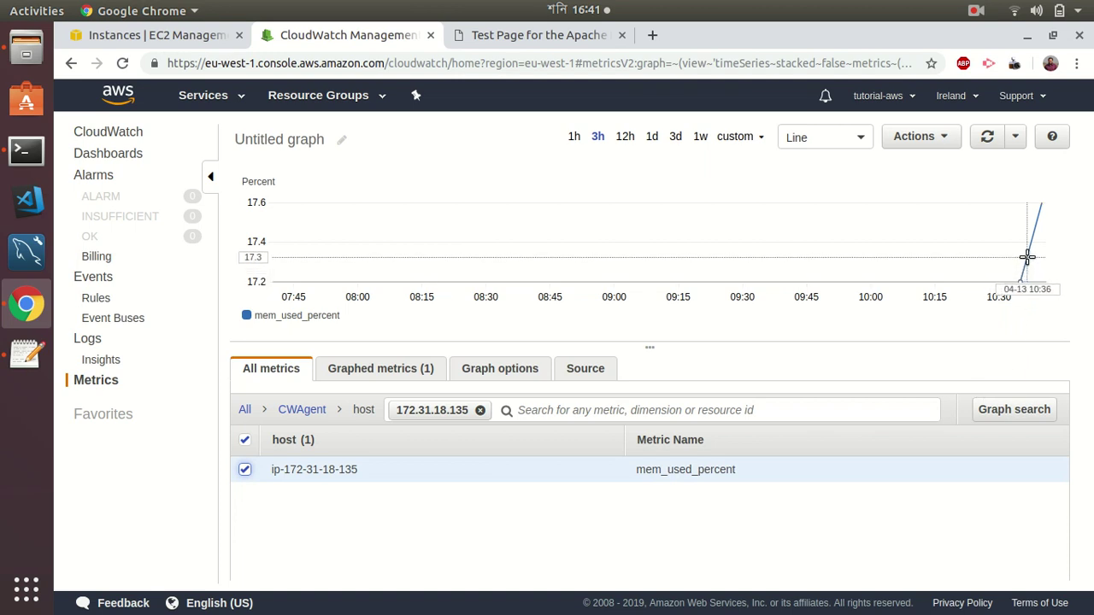
pyautogui.moveTo(1045, 224)
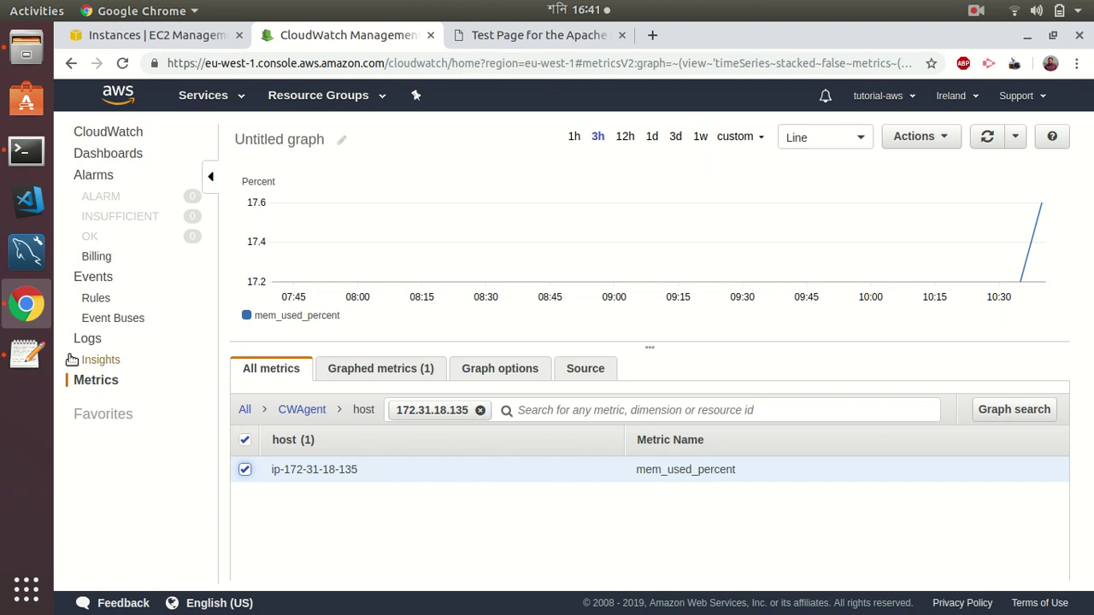
# Review the log settings in the notes, and in Terminal go to /var/www/html and open index.html for editing with sudo vi
pyautogui.click(29, 356)
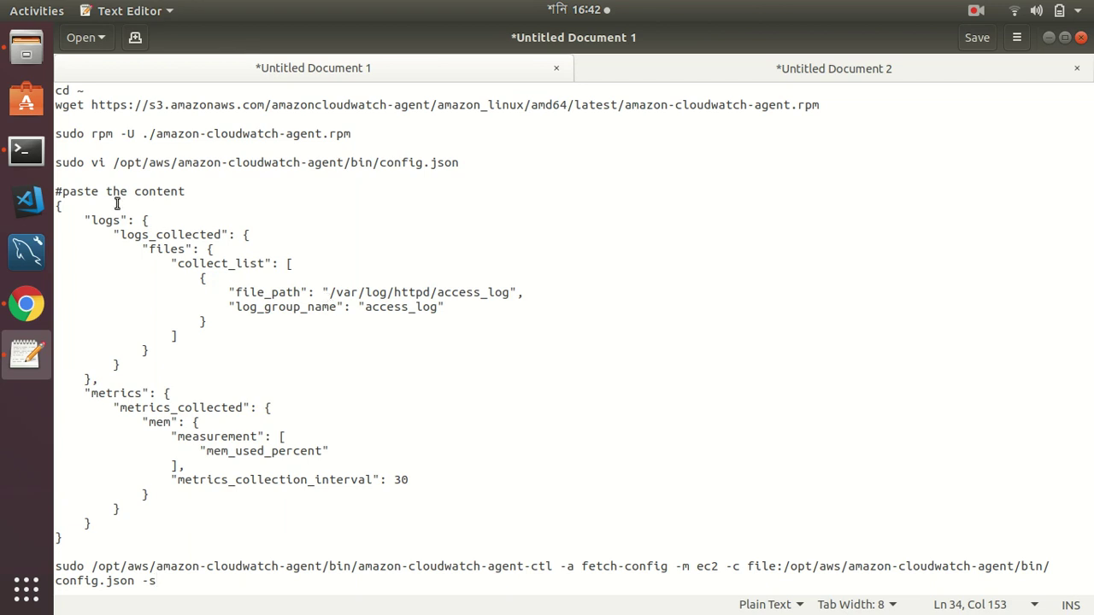
pyautogui.click(26, 151)
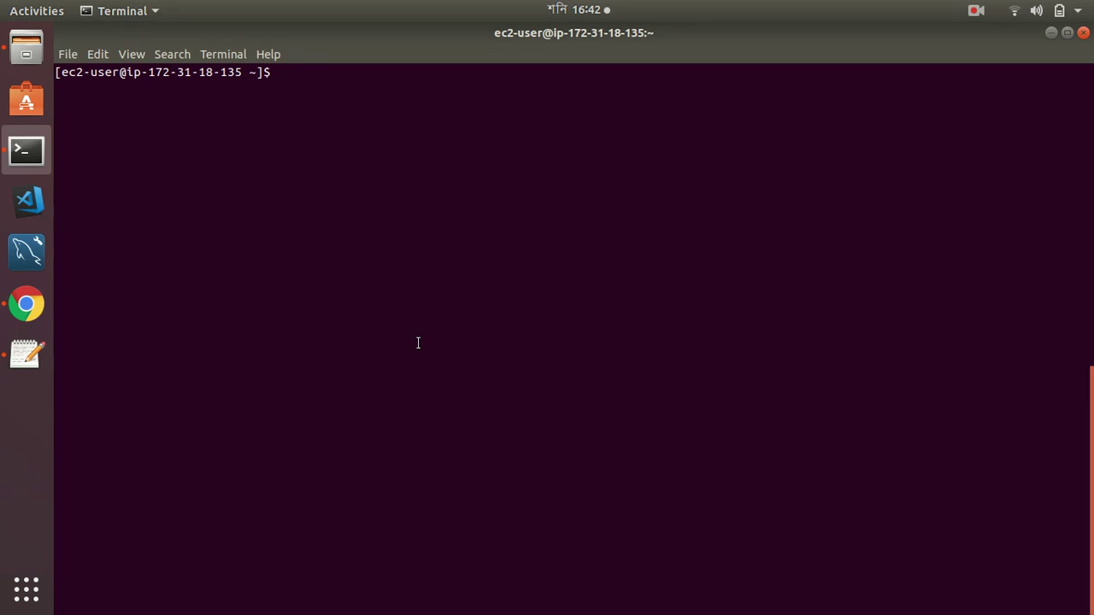
pyautogui.write('cd /var/www/htm')
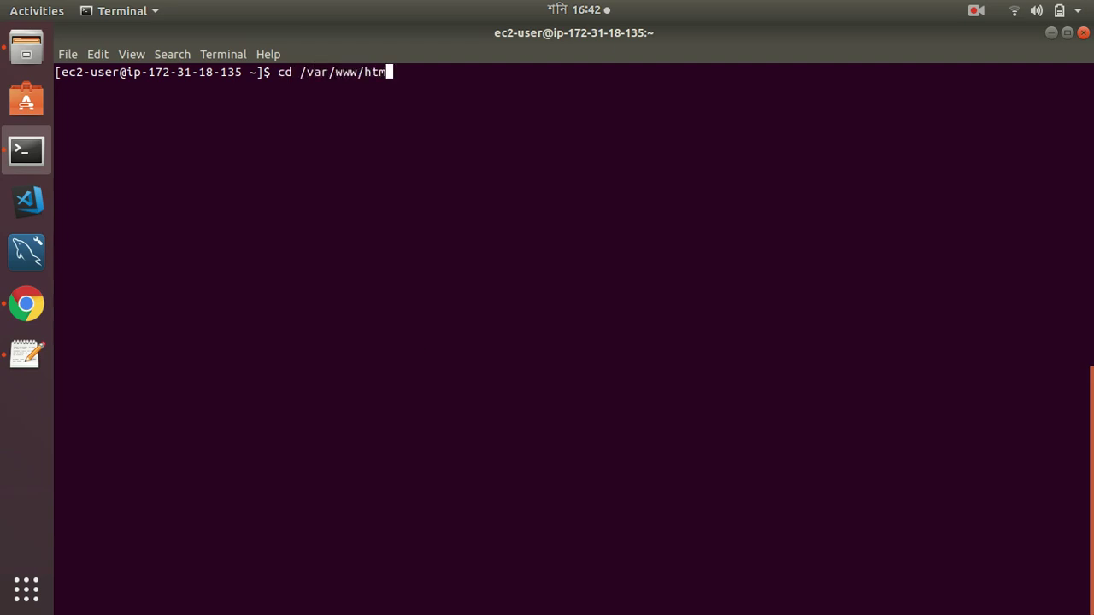
pyautogui.write('l')
pyautogui.press('Return')
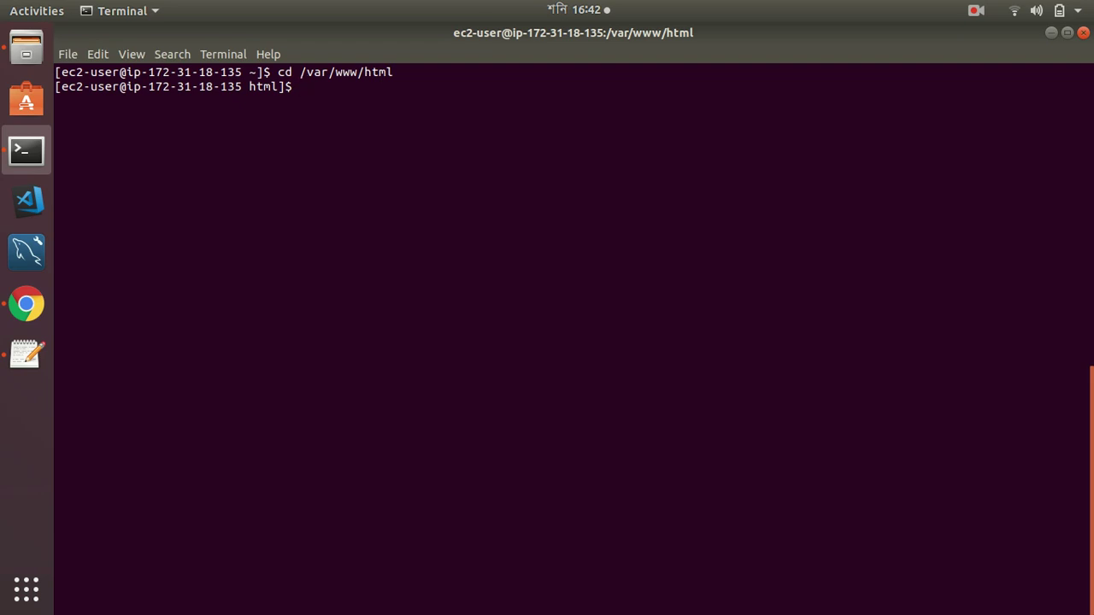
pyautogui.write('sudo vi index.html')
pyautogui.press('Return')
pyautogui.write('i')
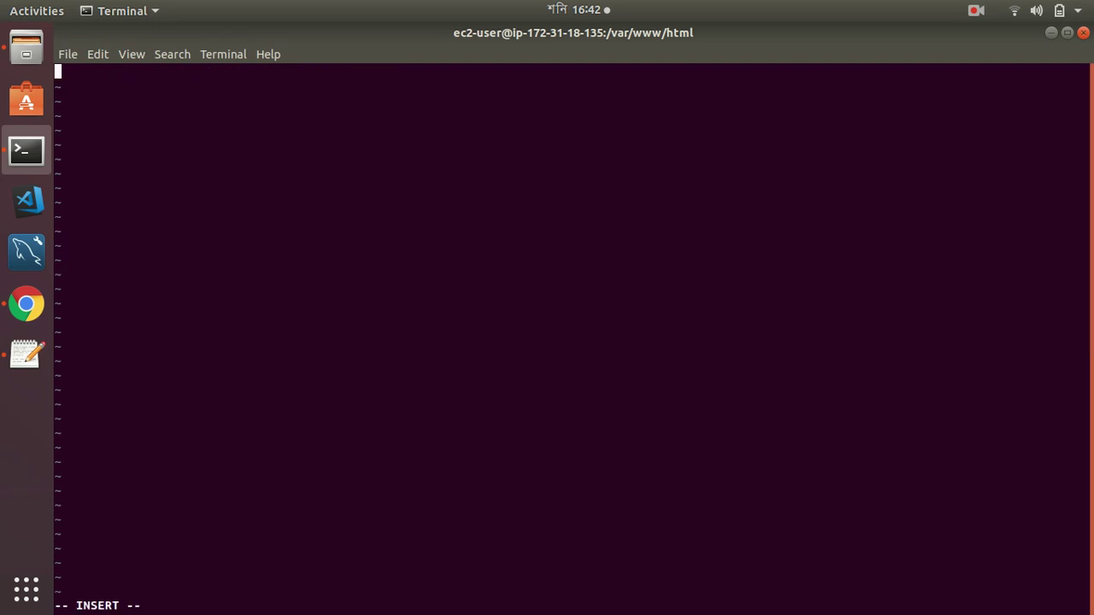
# Enter opening and closing html tags in index.html with the line <head>Hi</head> between them
pyautogui.write('<html>')
pyautogui.press('Return')
pyautogui.press('Return')
pyautogui.write('</html>')
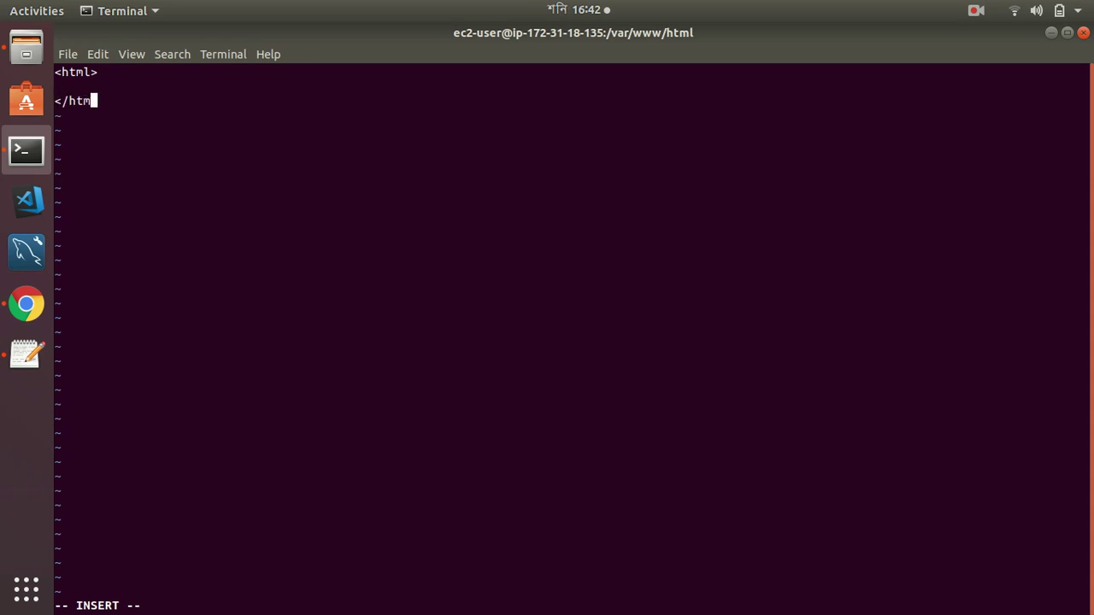
pyautogui.click(58, 87)
pyautogui.write('<head>Hi</')
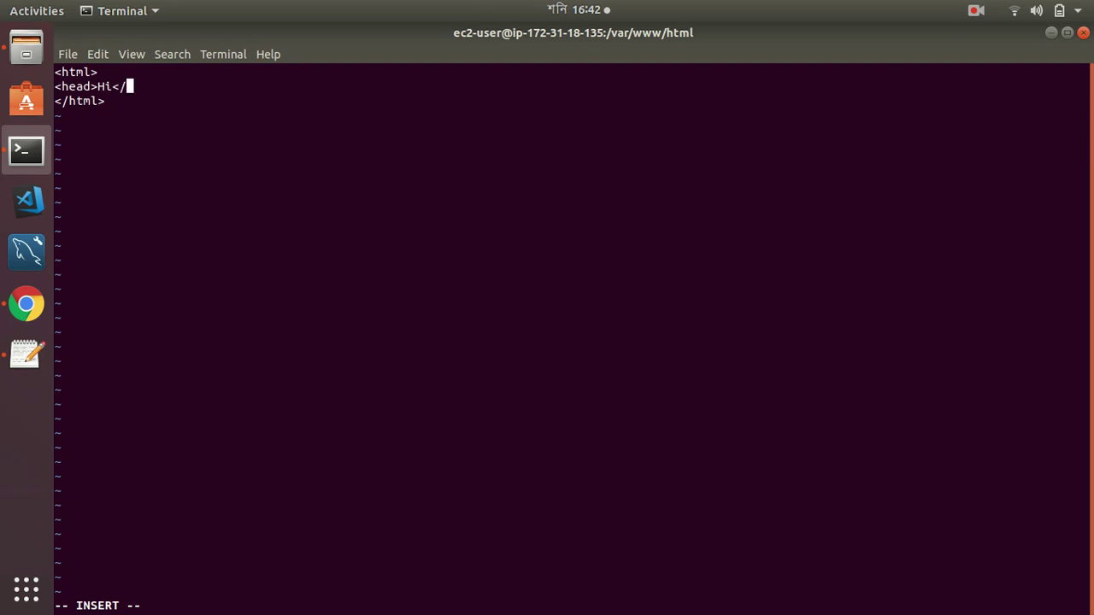
pyautogui.write('head>')
pyautogui.press('Return')
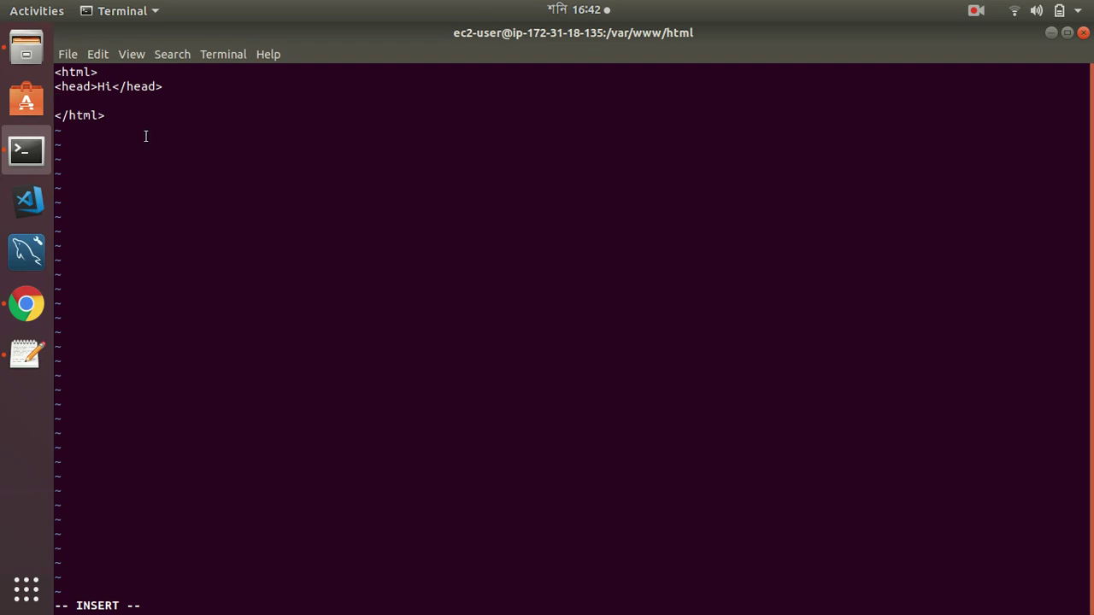
pyautogui.click(26, 48)
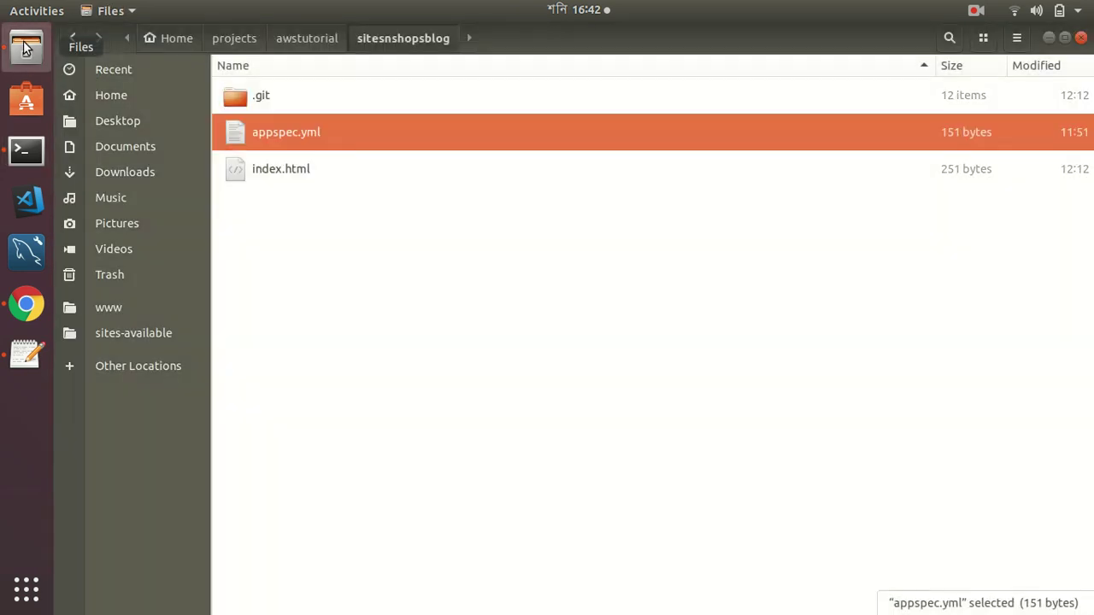
pyautogui.click(271, 169)
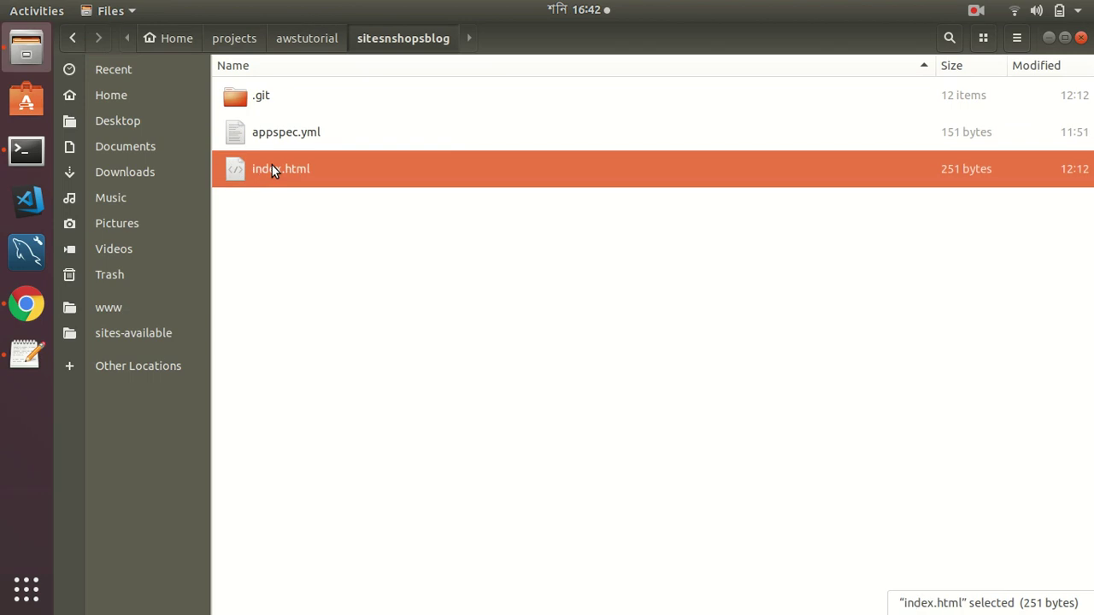
pyautogui.rightClick(272, 169)
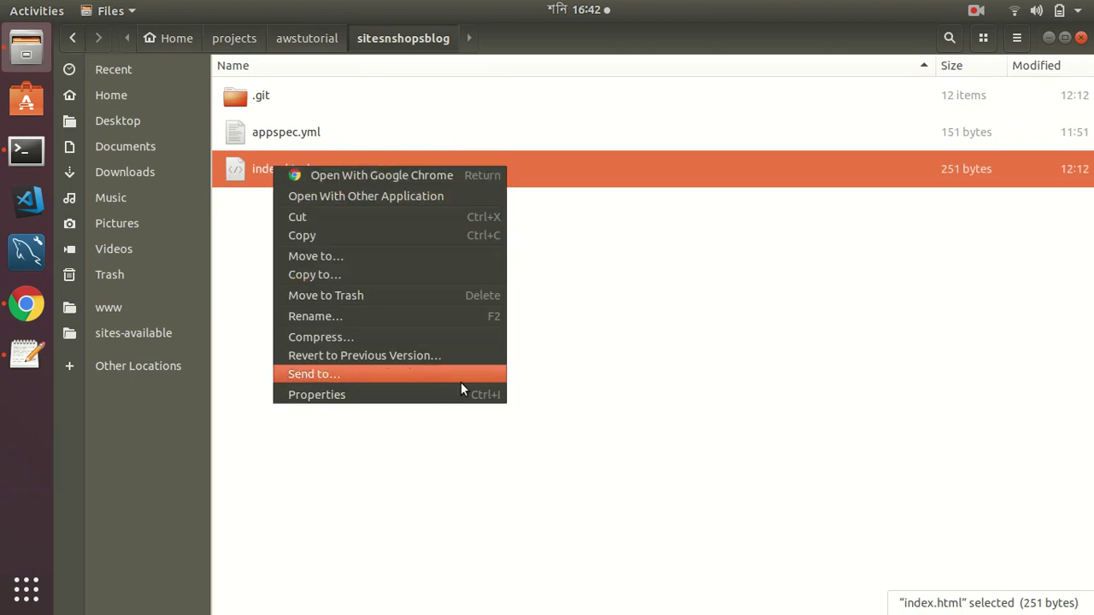
pyautogui.click(561, 395)
pyautogui.rightClick(288, 171)
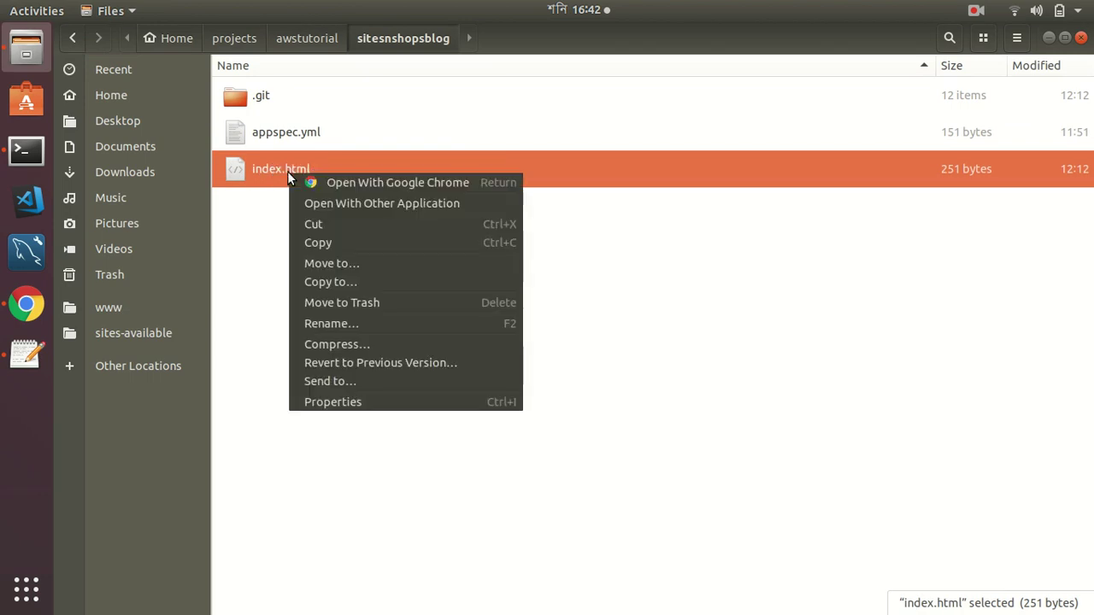
pyautogui.click(398, 202)
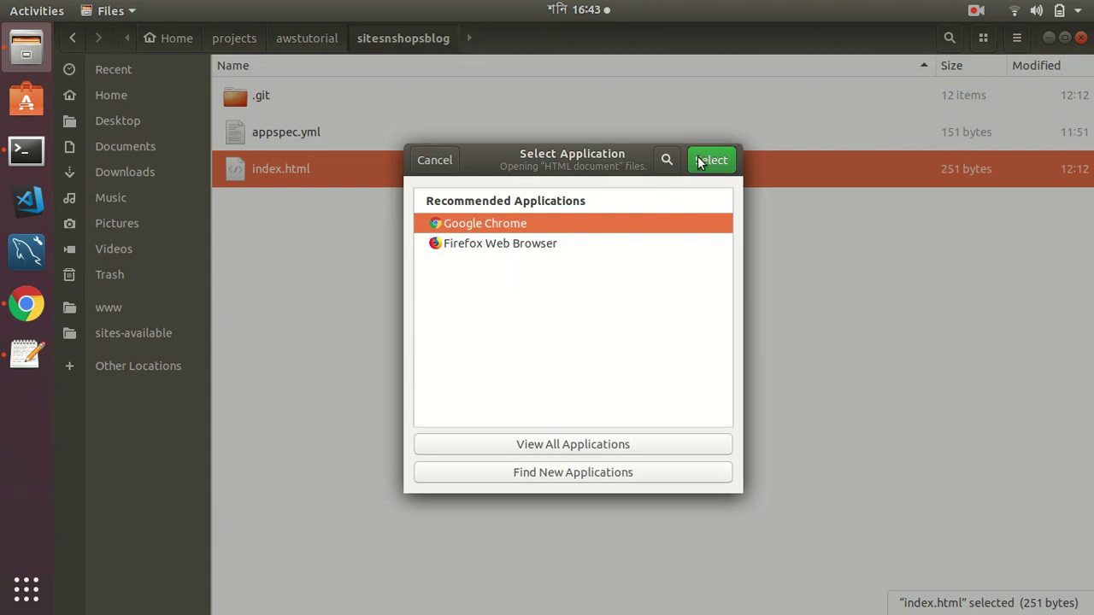
pyautogui.click(421, 158)
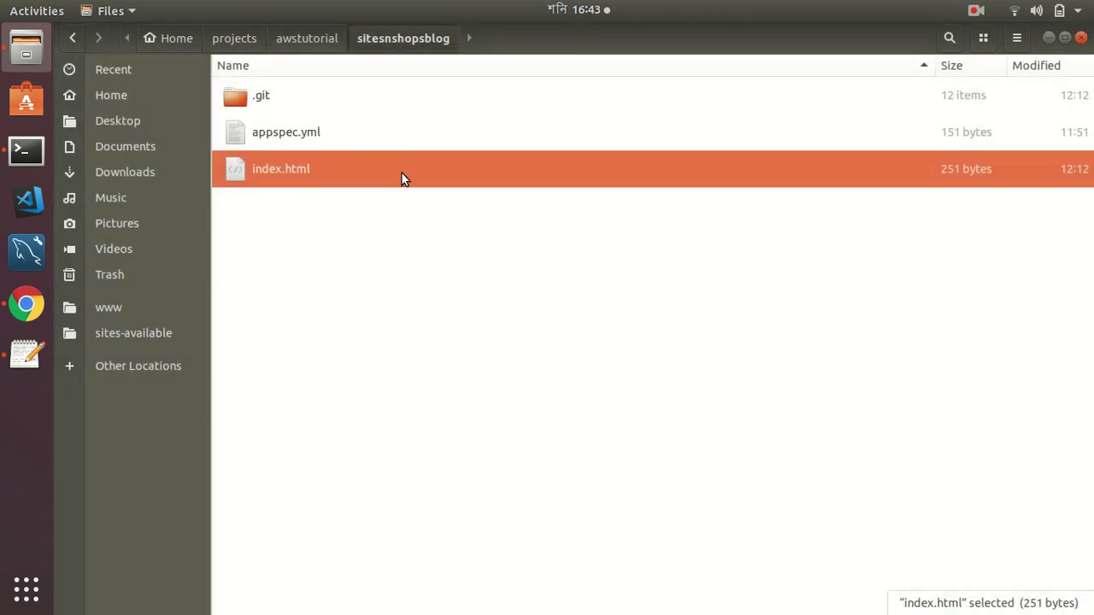
pyautogui.moveTo(266, 166); pyautogui.dragTo(26, 366)
pyautogui.click(344, 248)
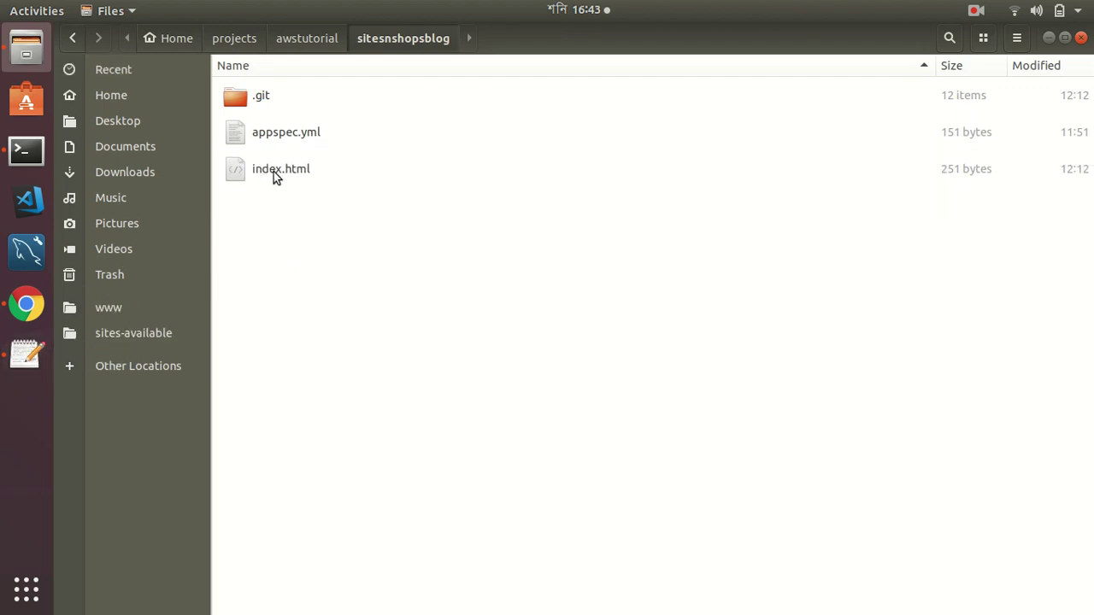
pyautogui.rightClick(274, 170)
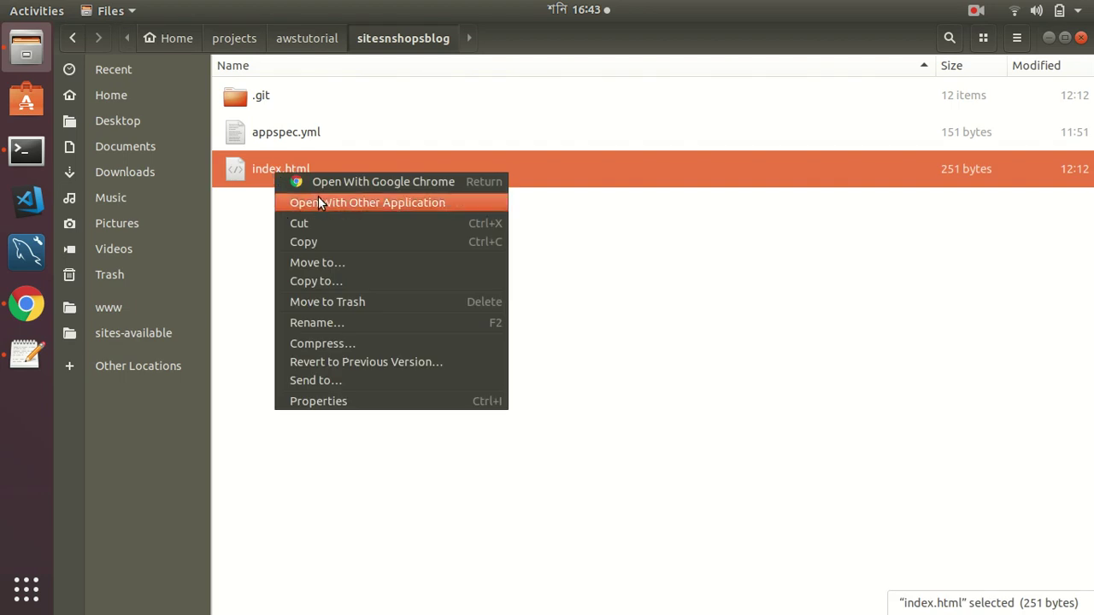
pyautogui.click(323, 203)
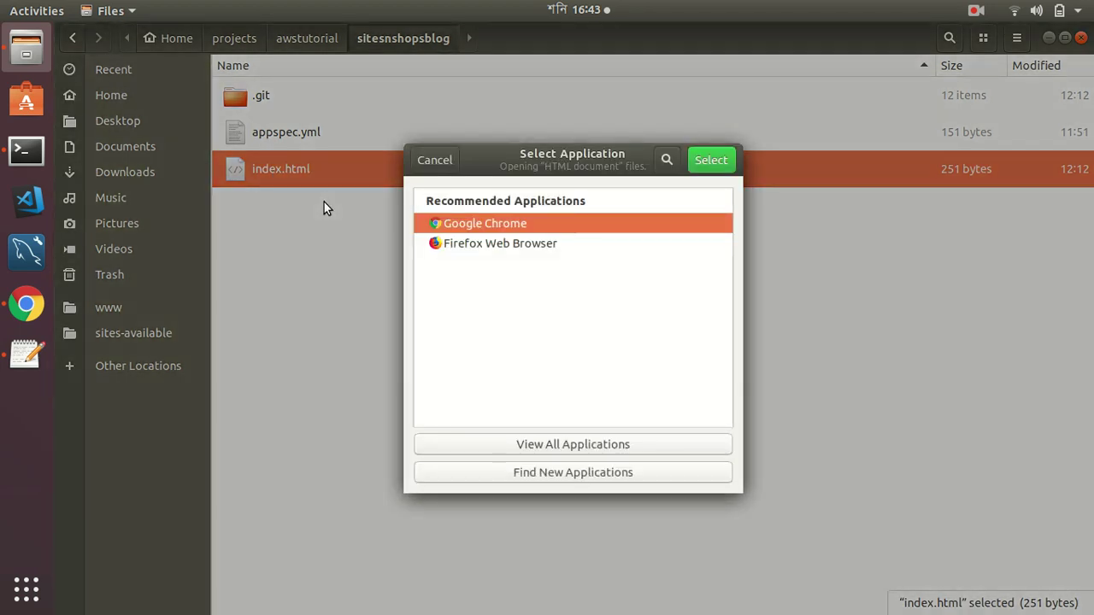
pyautogui.click(544, 482)
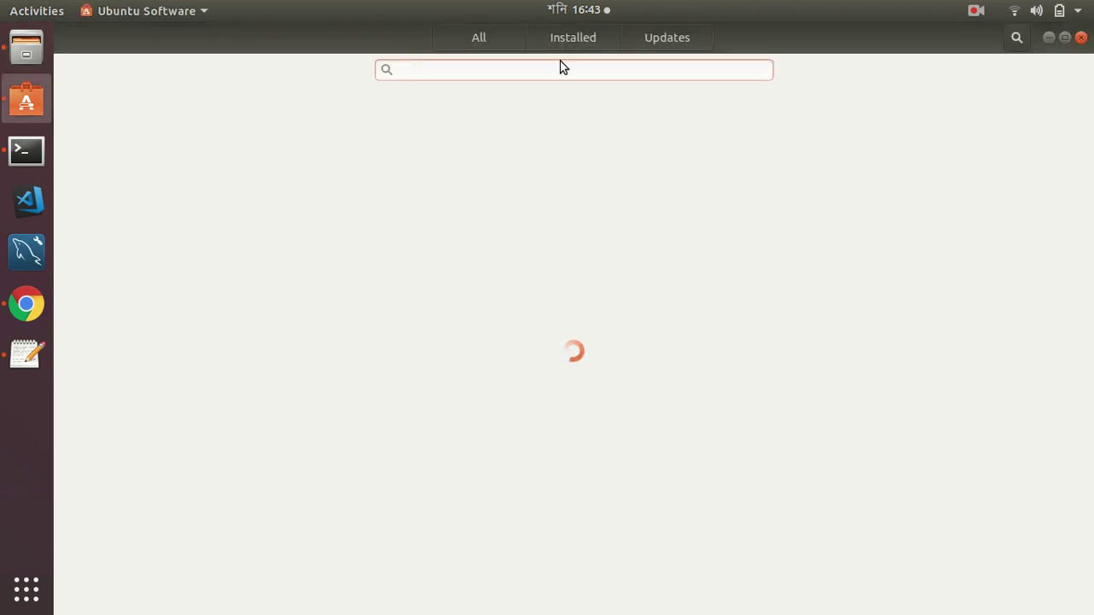
pyautogui.write('te')
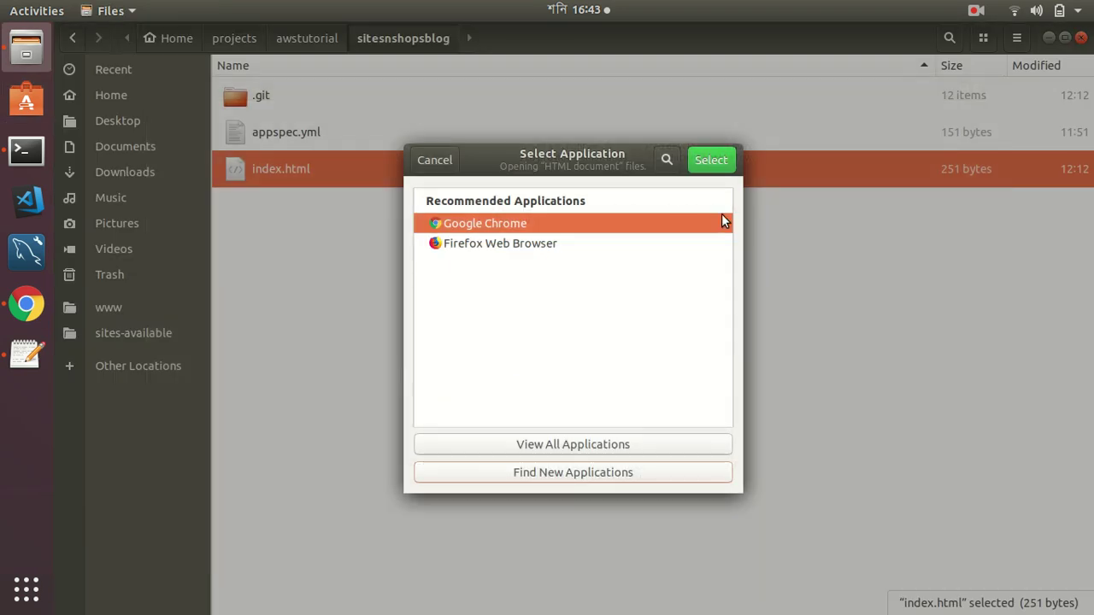
pyautogui.click(976, 12)
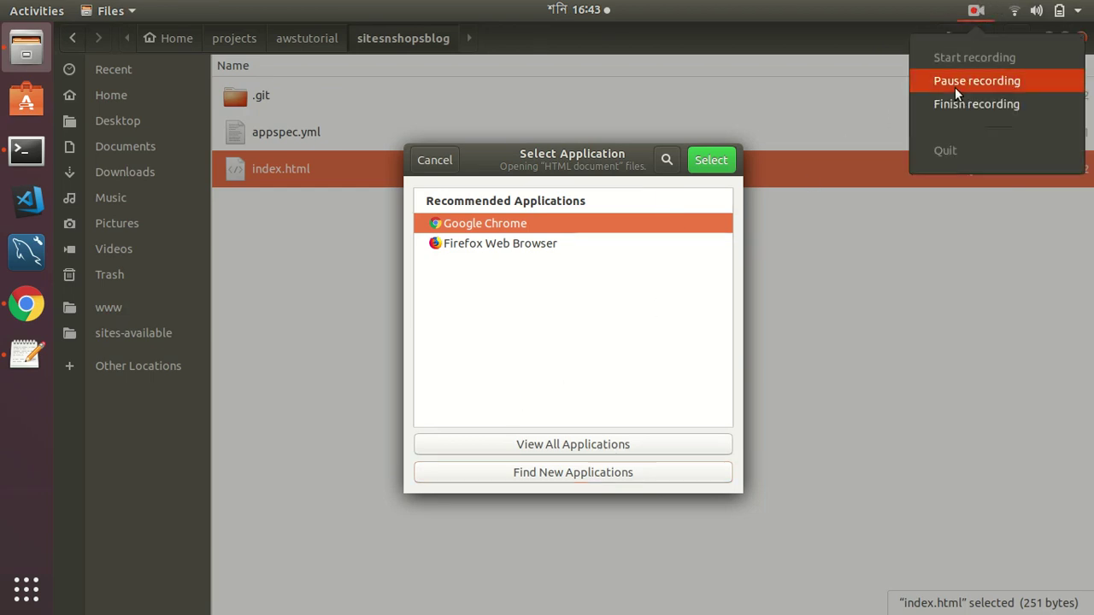
pyautogui.click(954, 87)
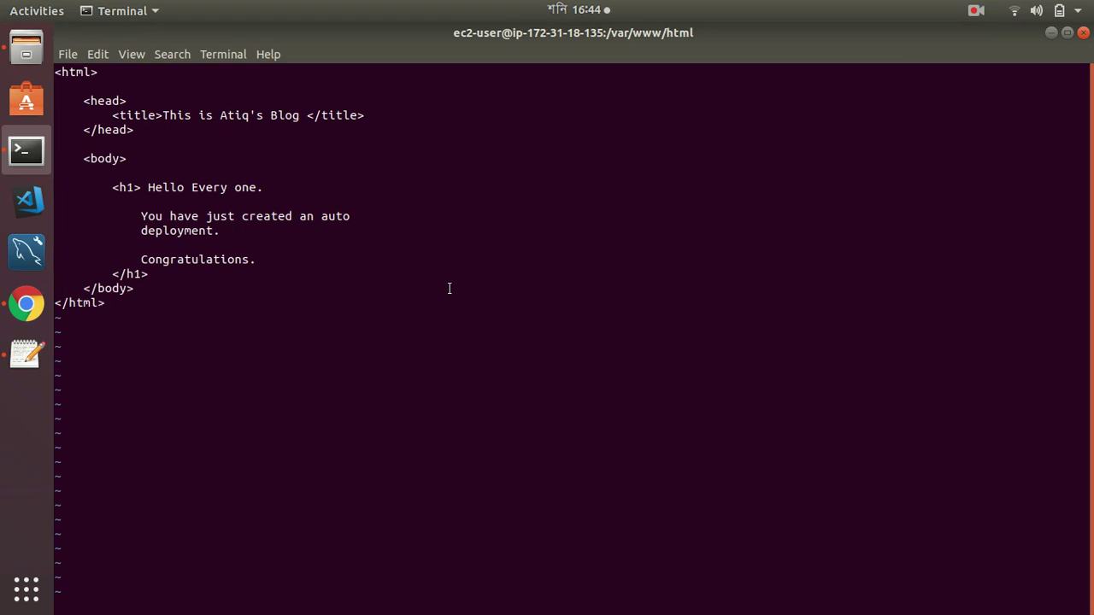
# Save index.html and quit vi, and reload the web server's test page in Chrome
pyautogui.write(':wq')
pyautogui.press('Return')
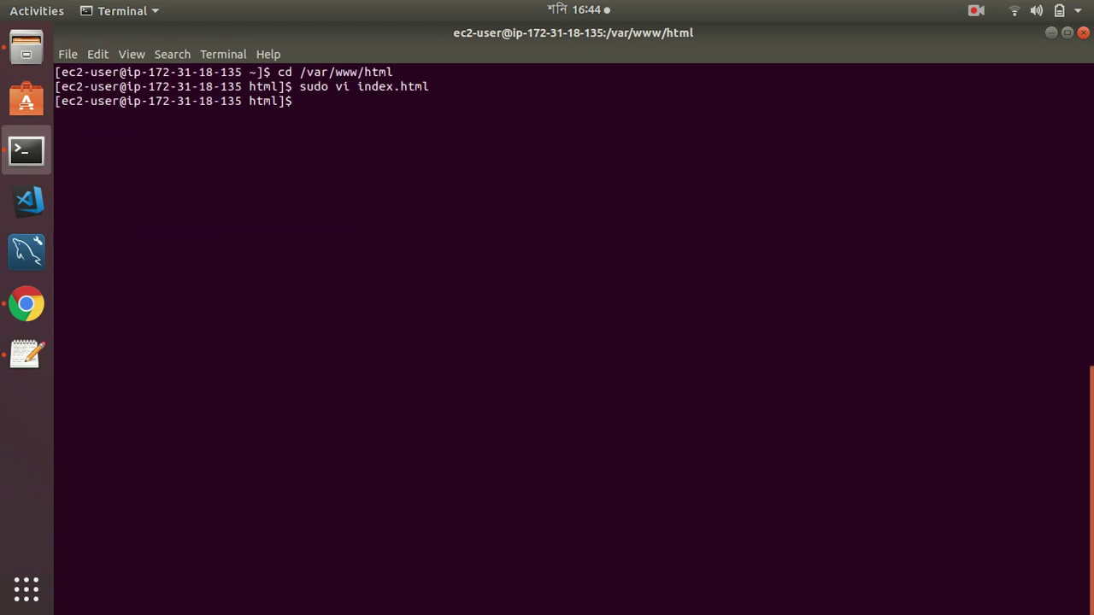
pyautogui.click(21, 321)
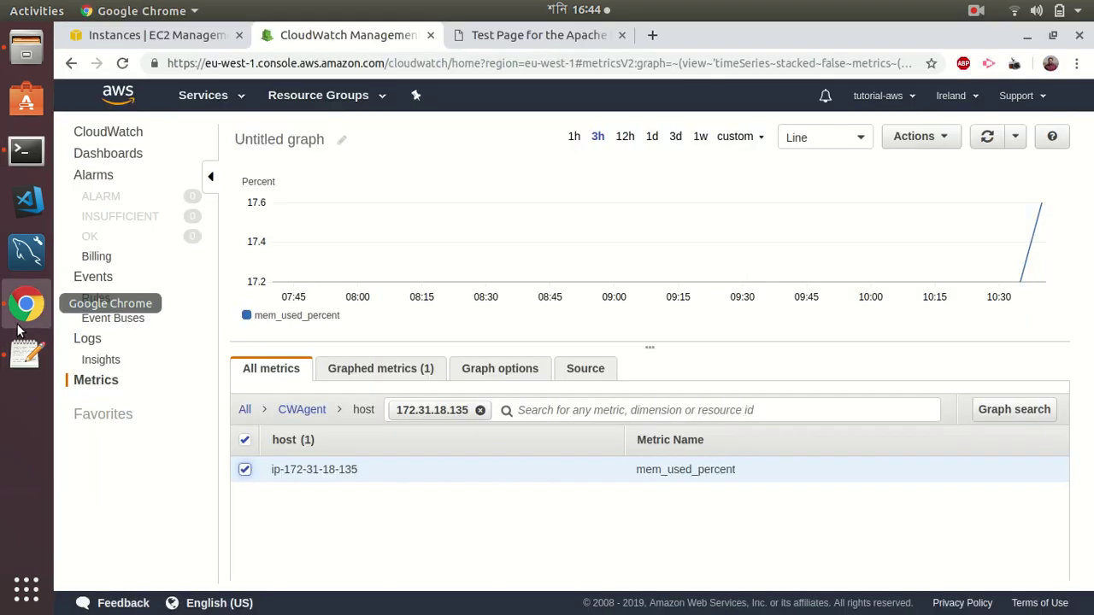
pyautogui.click(520, 35)
pyautogui.press('F5')
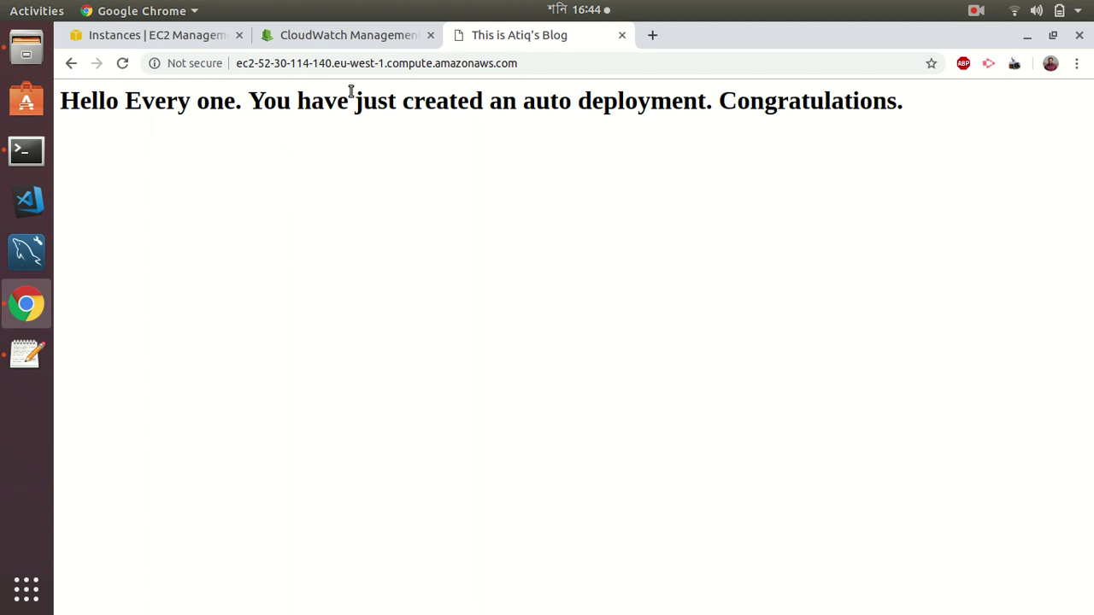
# In the CloudWatch console, open the instance's log stream in the access_log log group
pyautogui.click(371, 36)
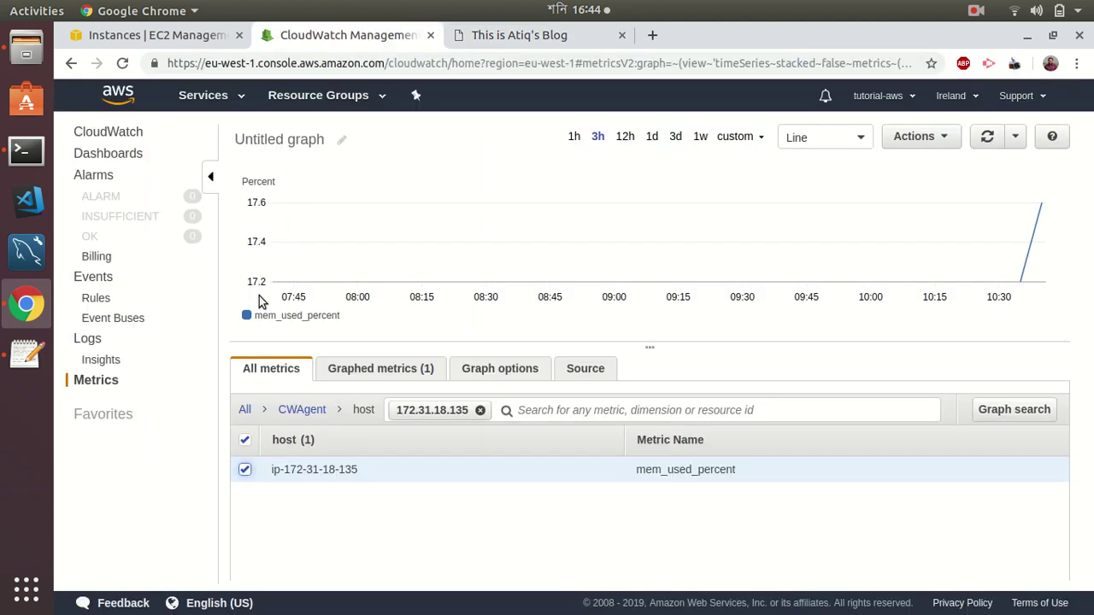
pyautogui.click(84, 343)
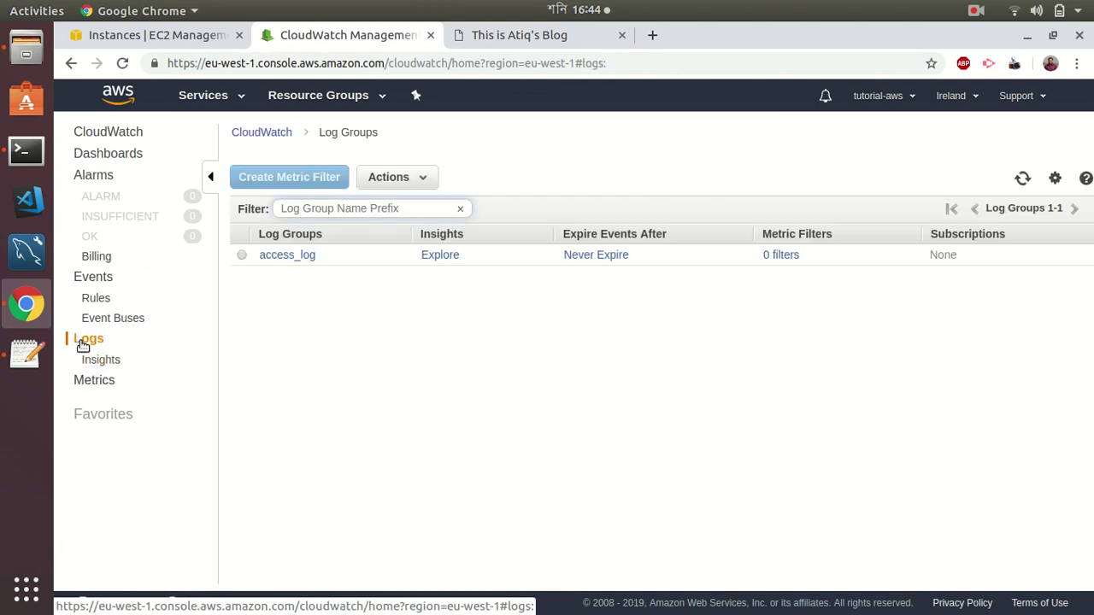
pyautogui.click(295, 258)
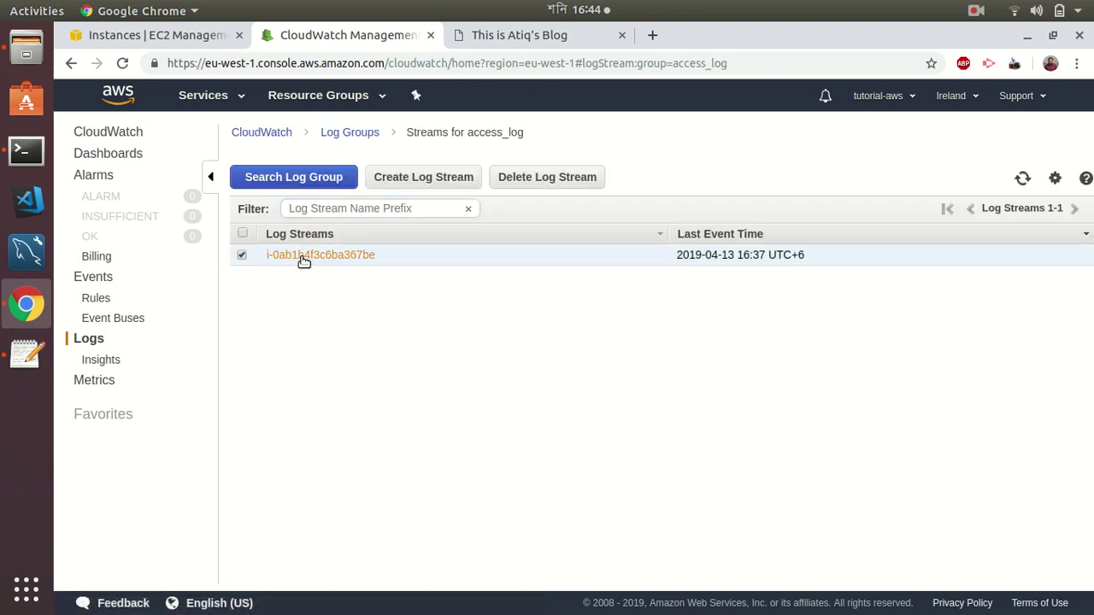
pyautogui.click(300, 258)
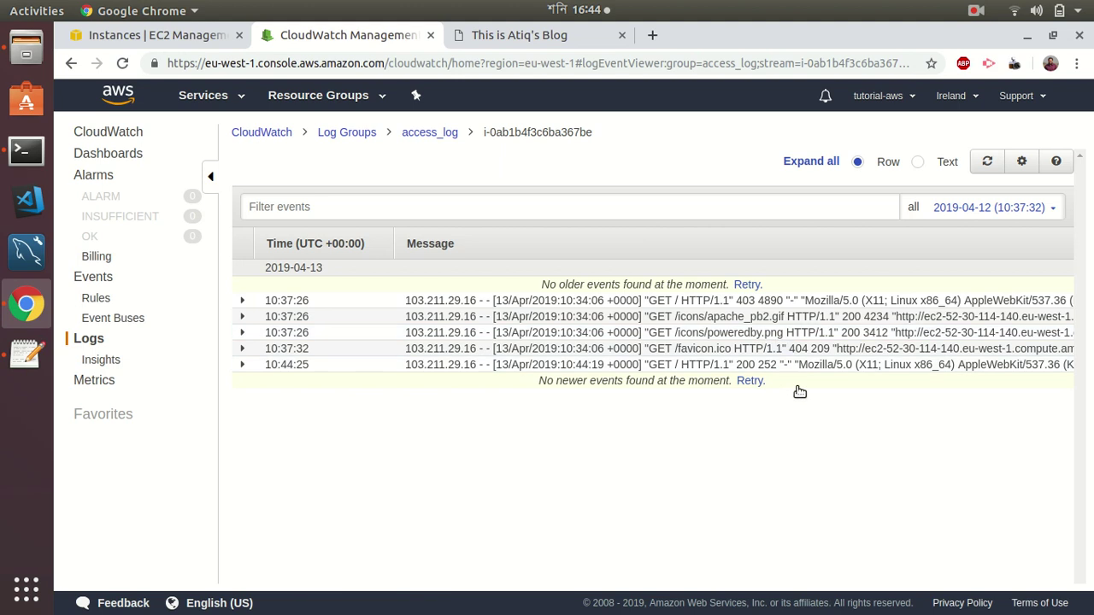
# Expand the 10:44:25, favicon.ico, poweredby.png and first 10:37:26 log events to read their messages, and return to the access_log streams
pyautogui.click(793, 374)
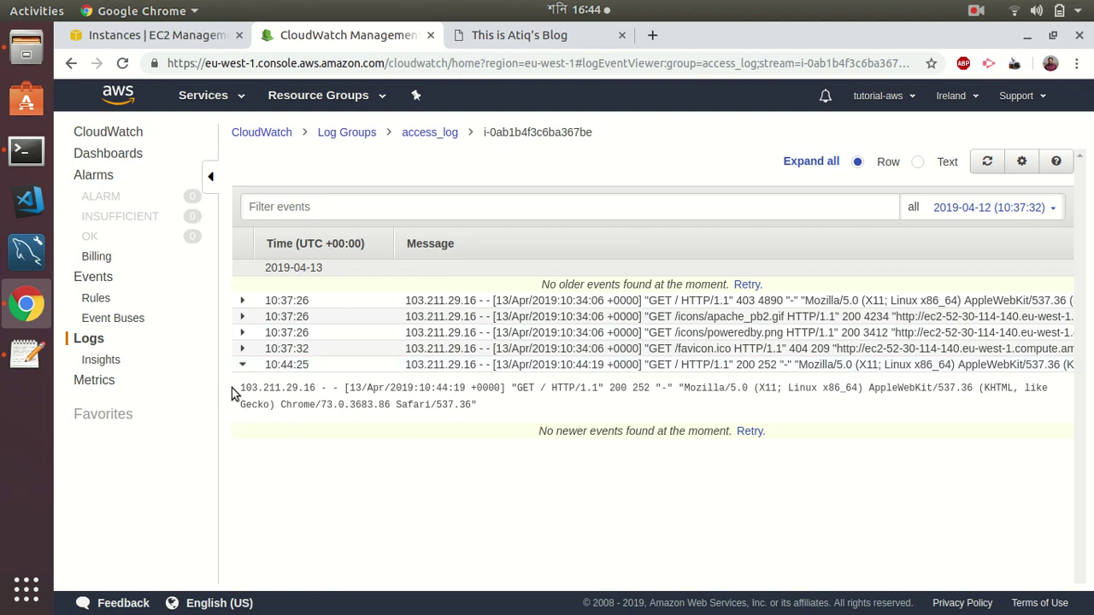
pyautogui.click(775, 349)
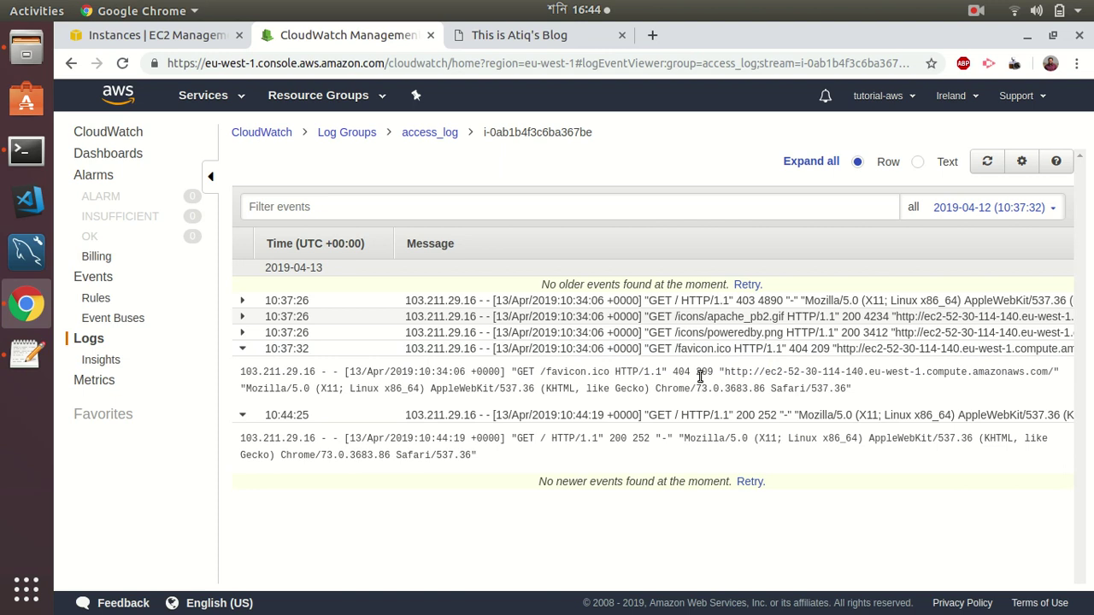
pyautogui.click(706, 335)
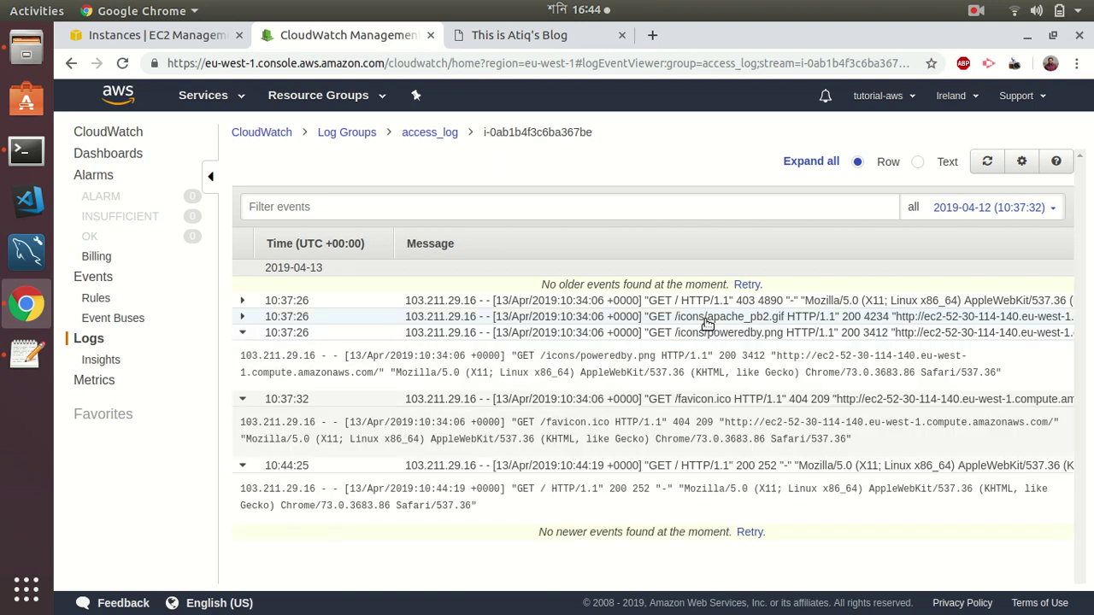
pyautogui.click(719, 301)
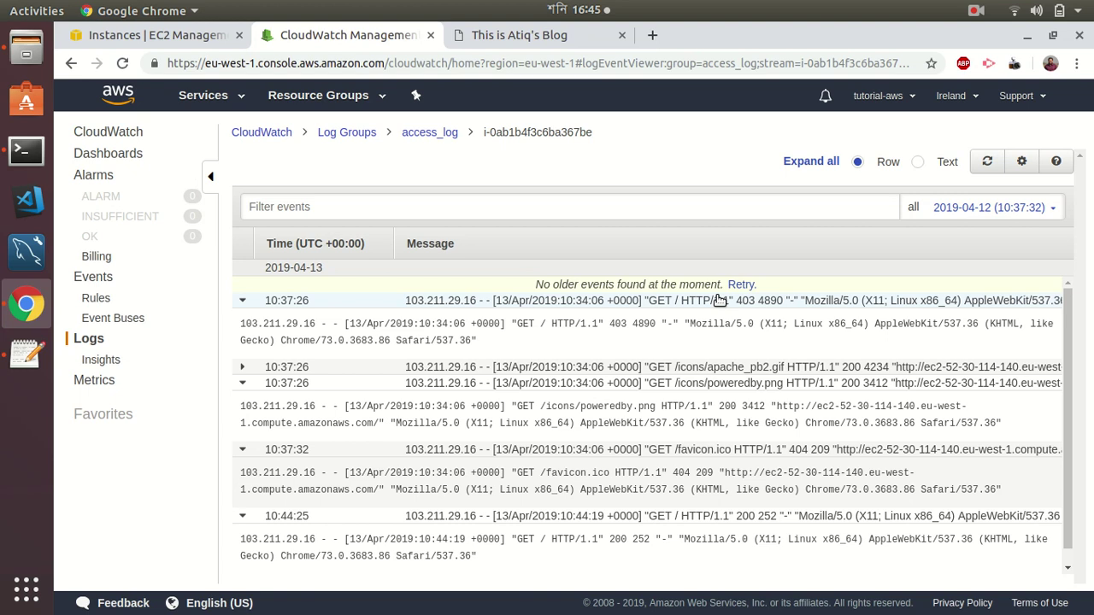
pyautogui.click(436, 139)
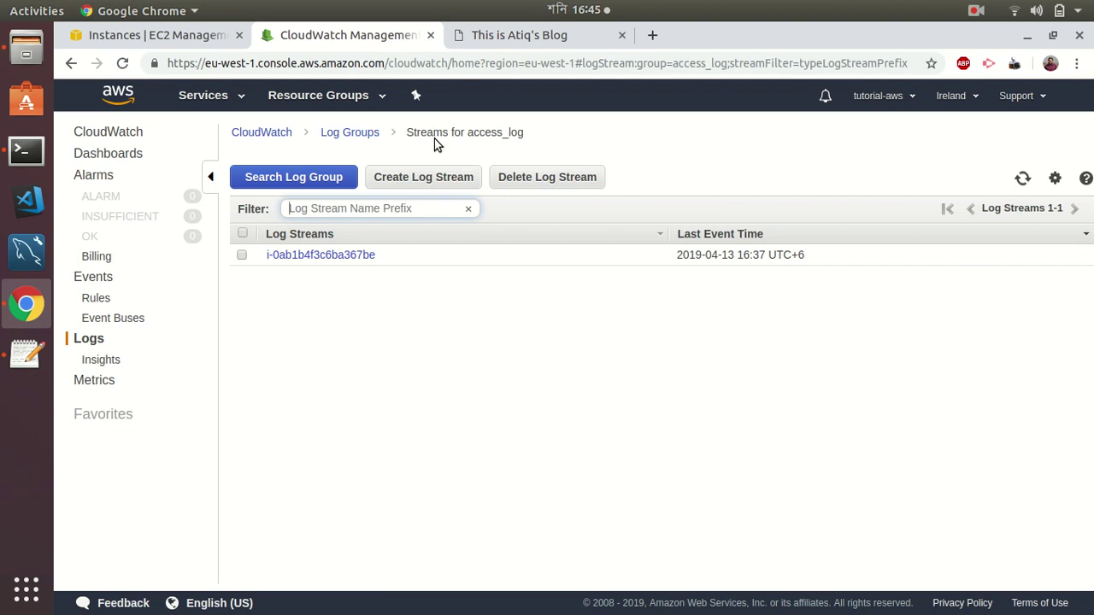